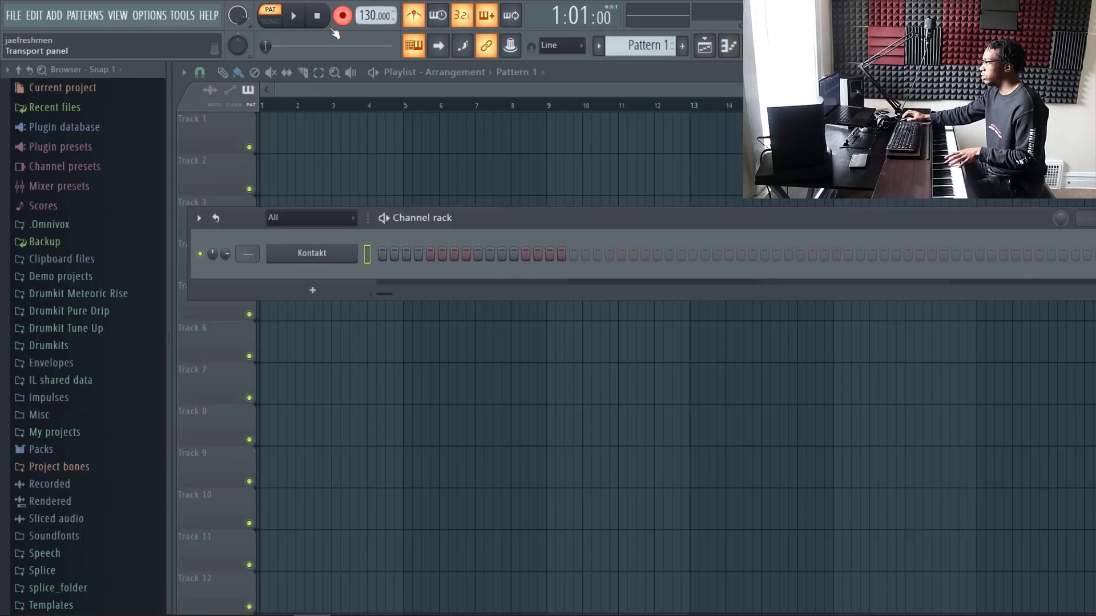
- Record the piano melody on the Kontakt channel into Pattern 1 and review its notes in the piano roll
click(286, 17)
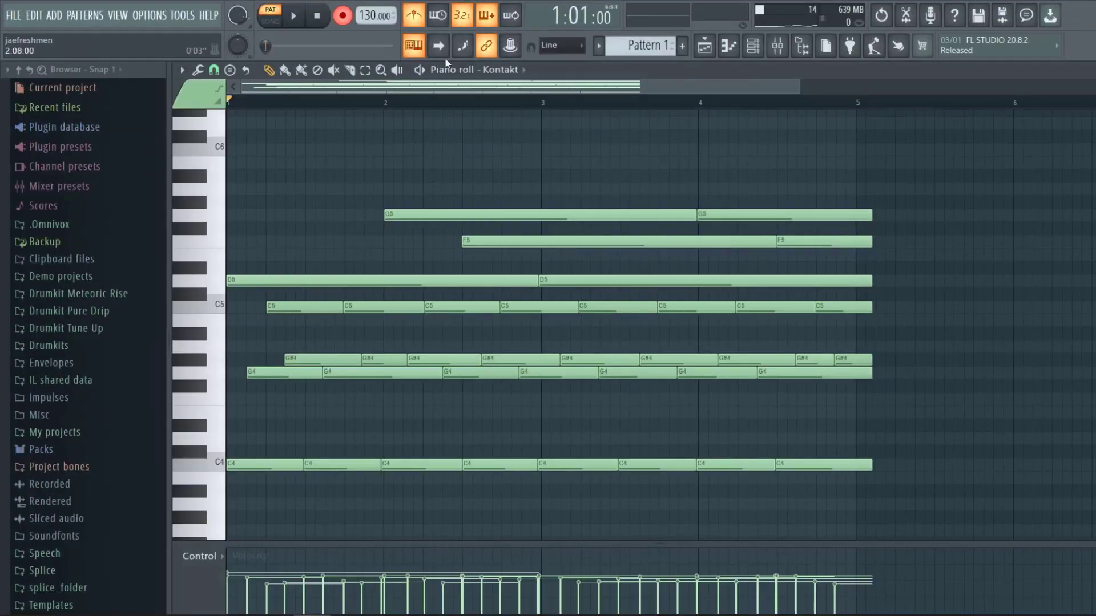
right_click(408, 8)
click(444, 28)
scroll(416, 188, down, 3)
scroll(415, 185, up, 4)
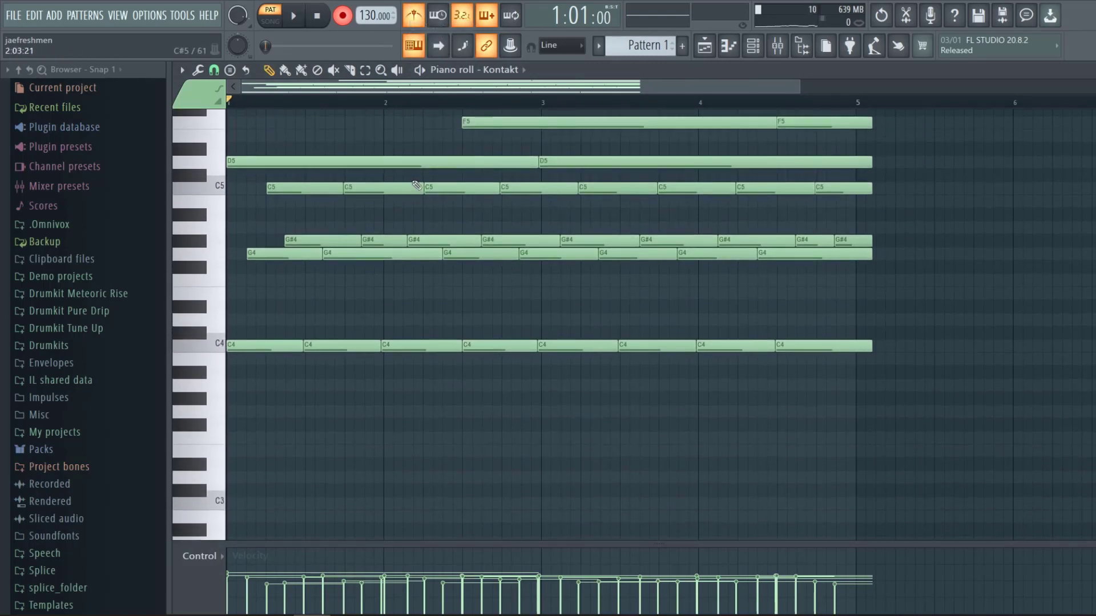
scroll(399, 148, down, 2)
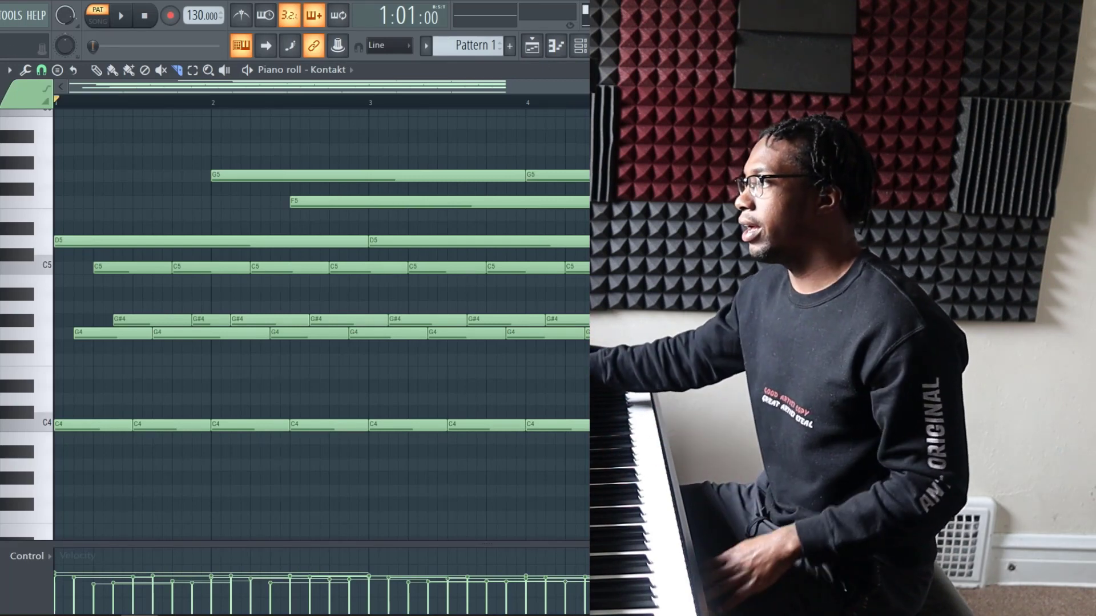
- Draw a B5 note from beat 2 of bar 1, extend it past bar 4, and delete it
click(97, 71)
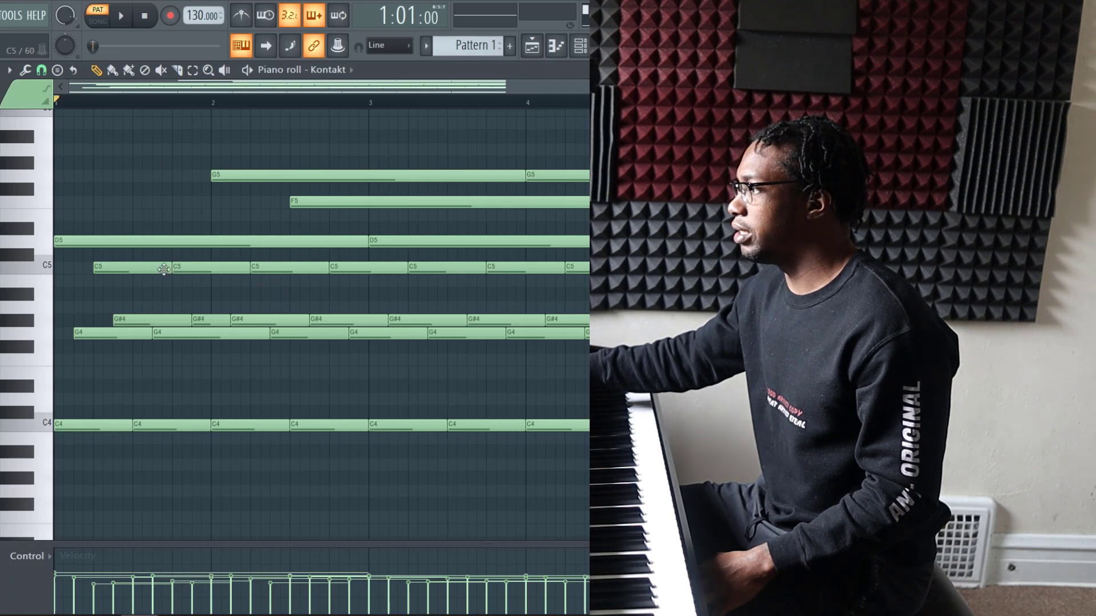
drag(167, 270, 100, 265)
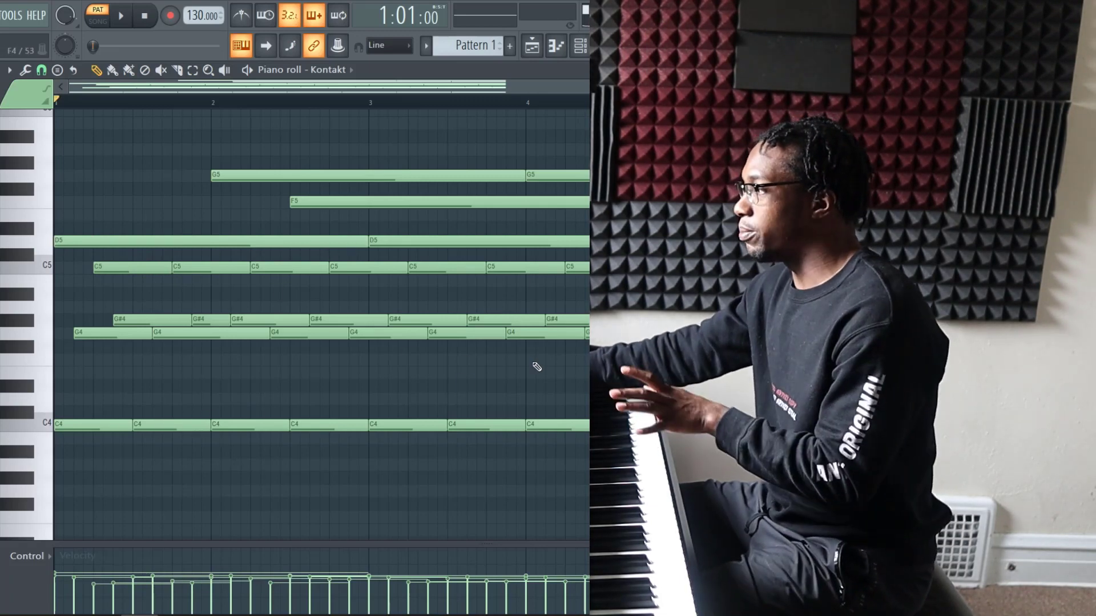
click(100, 123)
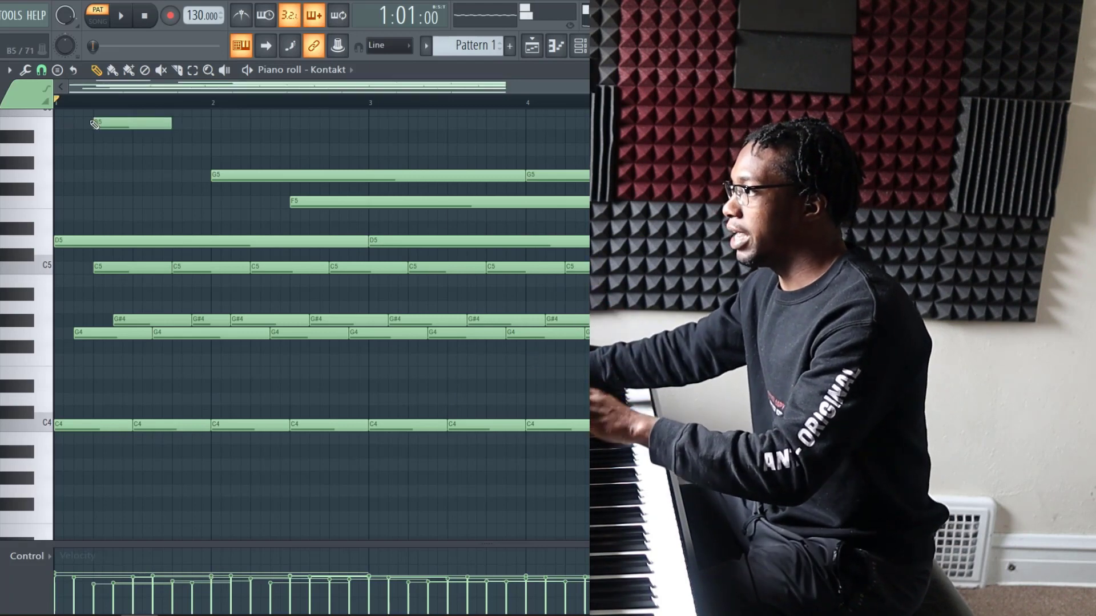
drag(175, 129, 588, 126)
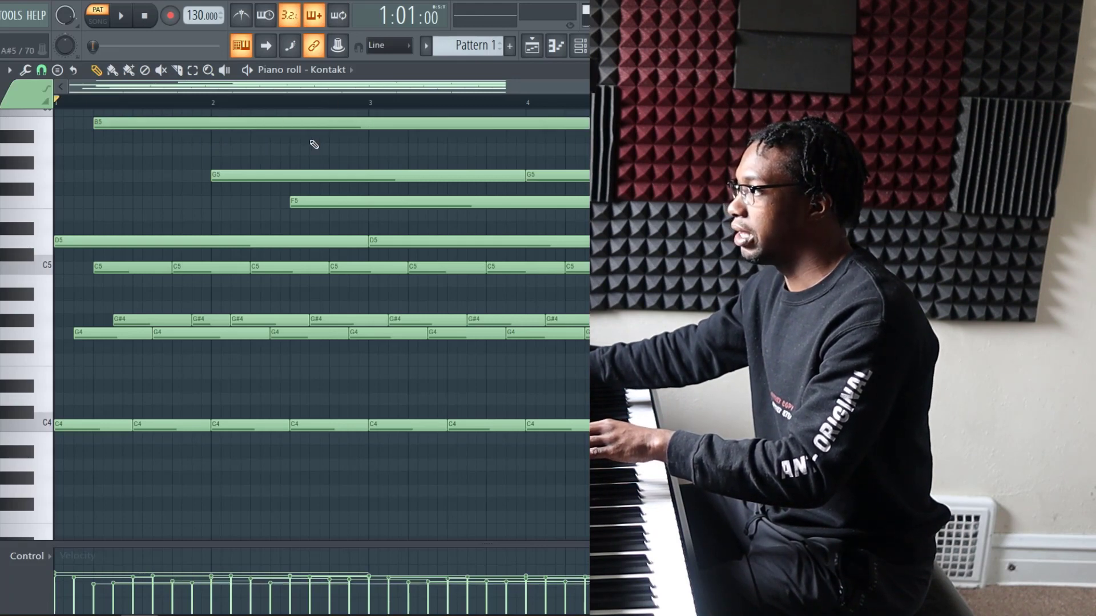
right_click(301, 132)
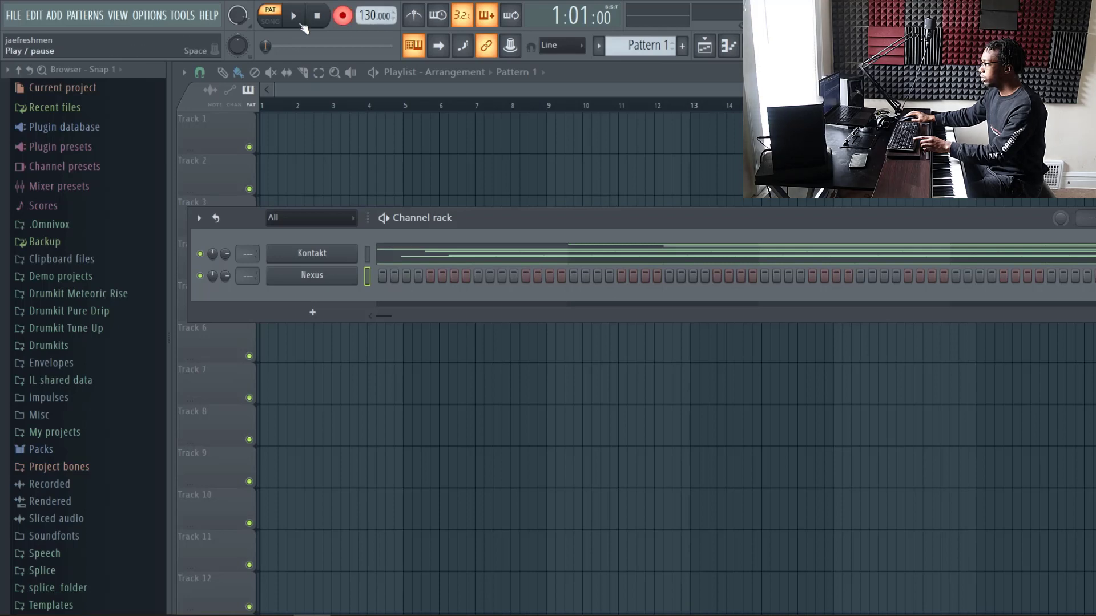
- Record a D6 part on the Nexus channel over the Kontakt melody and quantize its notes
click(301, 25)
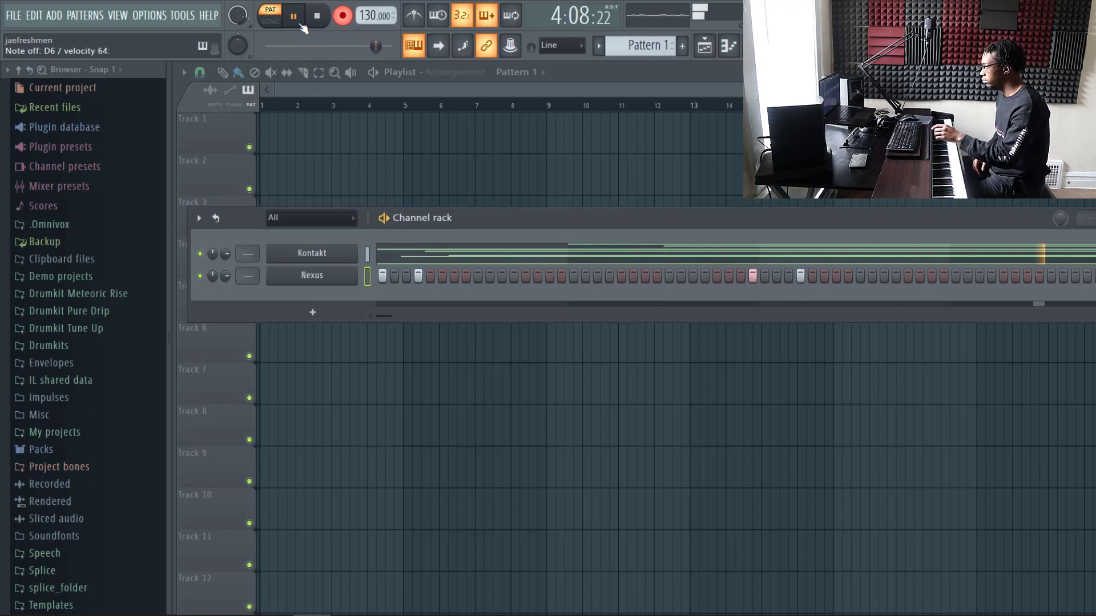
key(space)
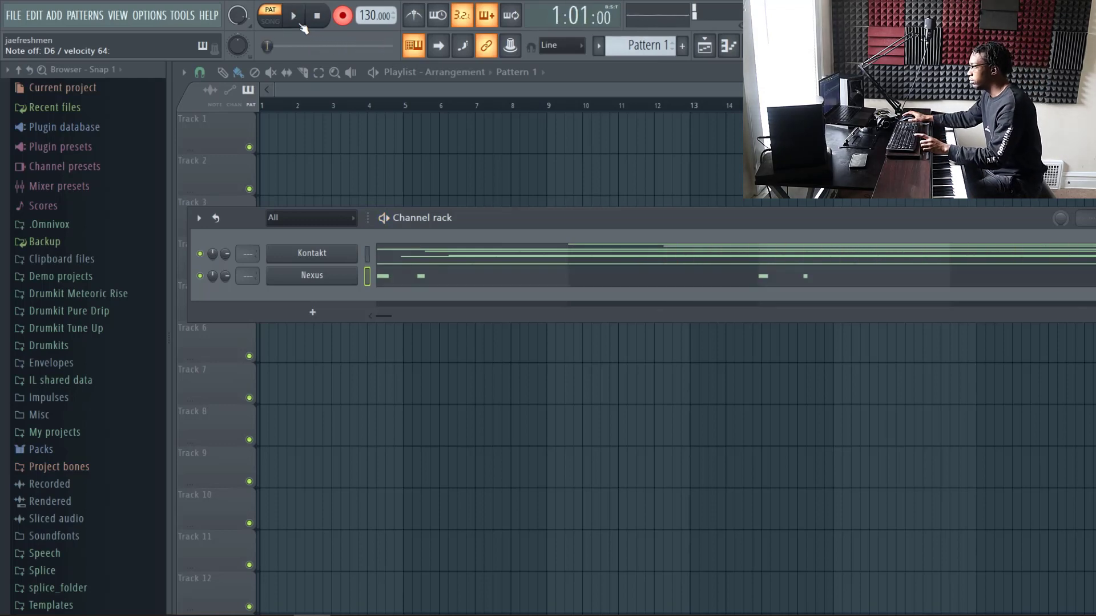
click(493, 284)
scroll(318, 283, down, 6)
scroll(323, 298, up, 7)
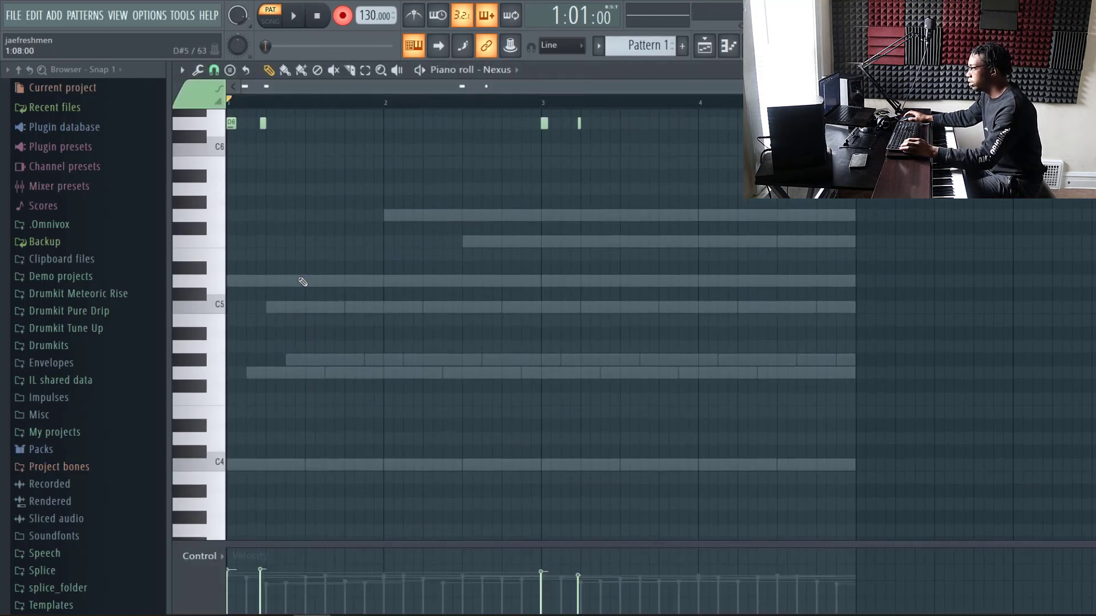
scroll(302, 282, up, 4)
key(ctrl+q)
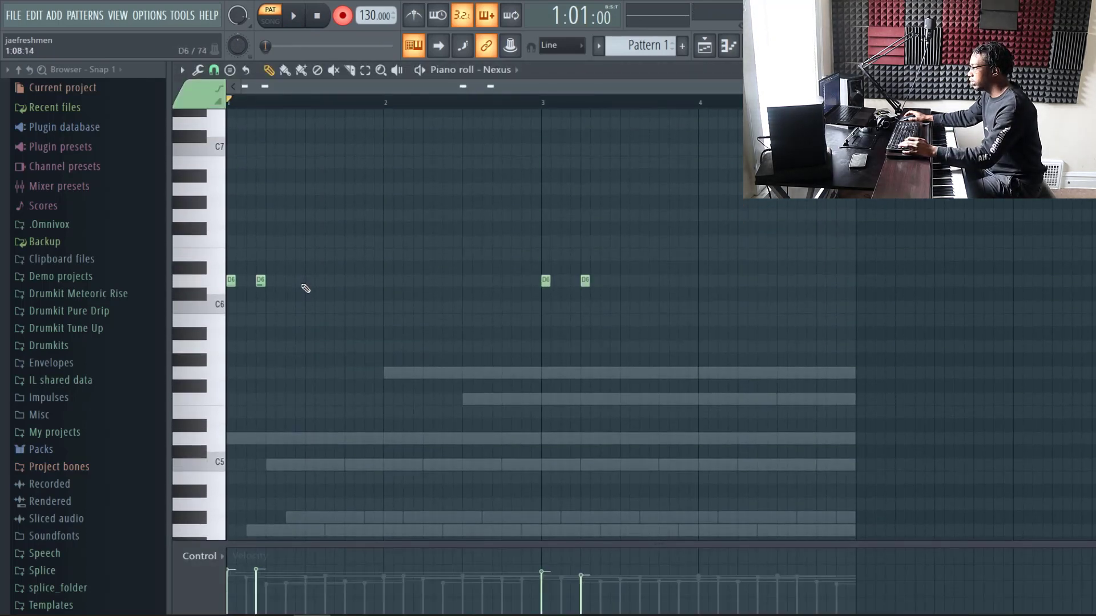
- Move the second D6 note to beat 2 of bar 1 and check the Nexus part in playback
key(space)
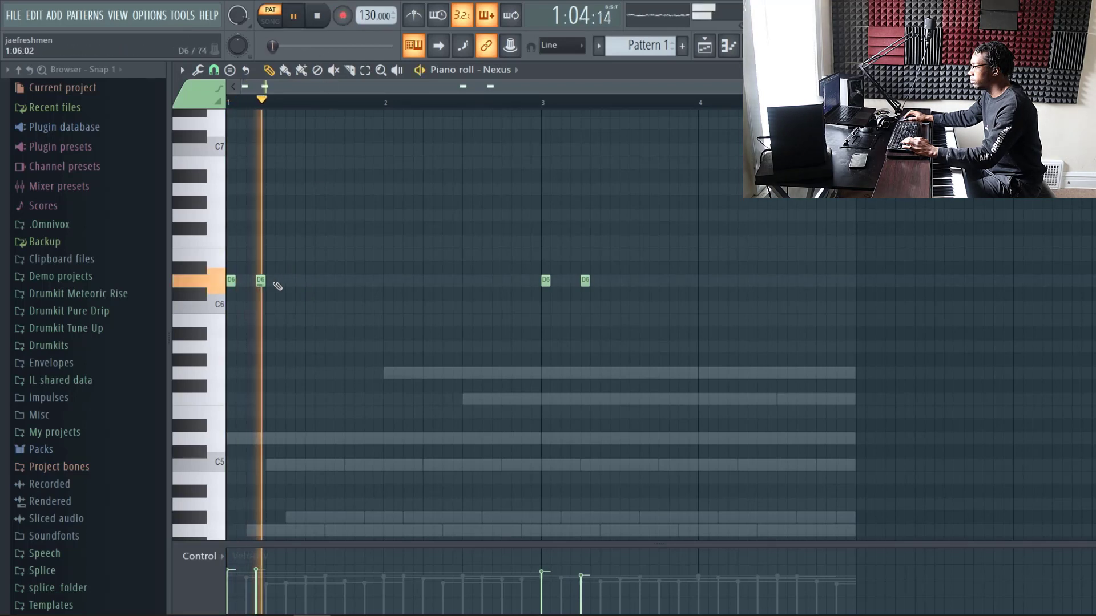
key(space)
drag(260, 281, 269, 282)
key(space)
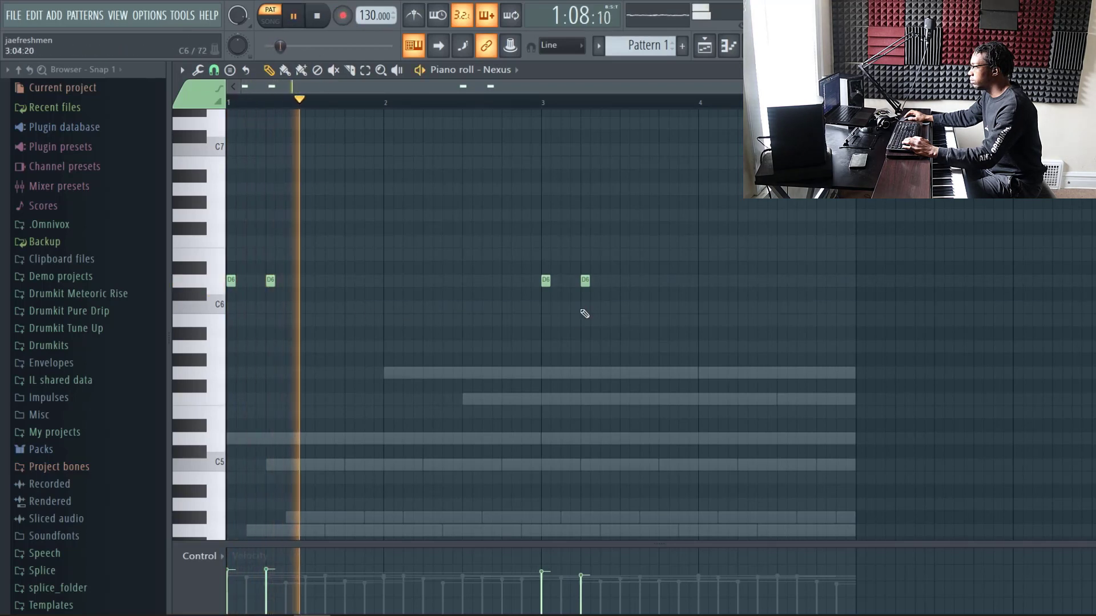
click(1087, 70)
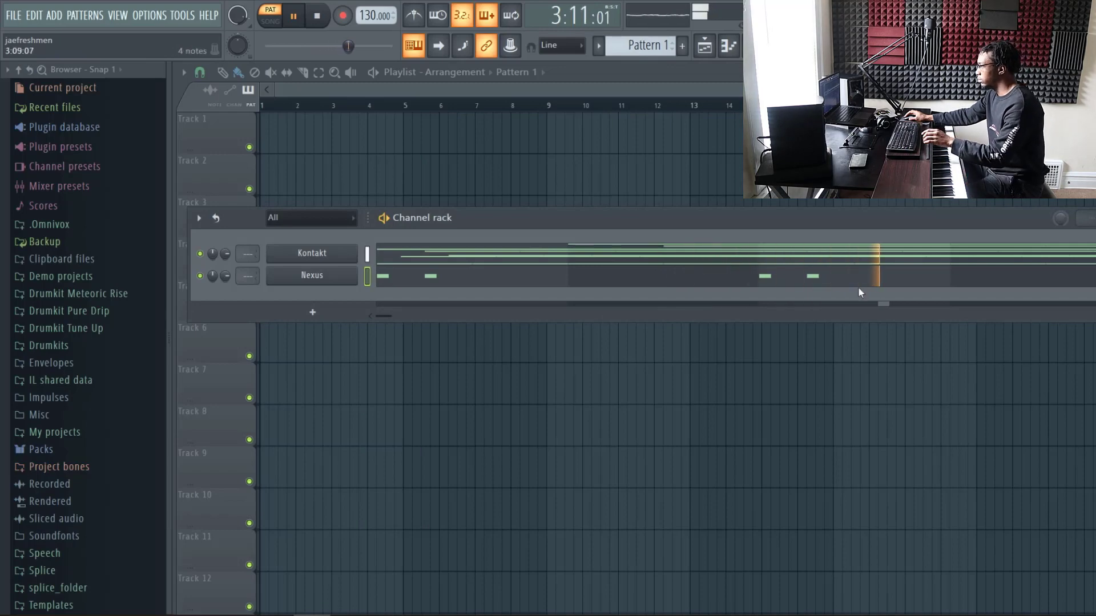
key(space)
- Insert a second Kontakt channel and trim its recorded part to the first two bars by deleting everything from bar 3 onward
right_click(340, 275)
click(381, 375)
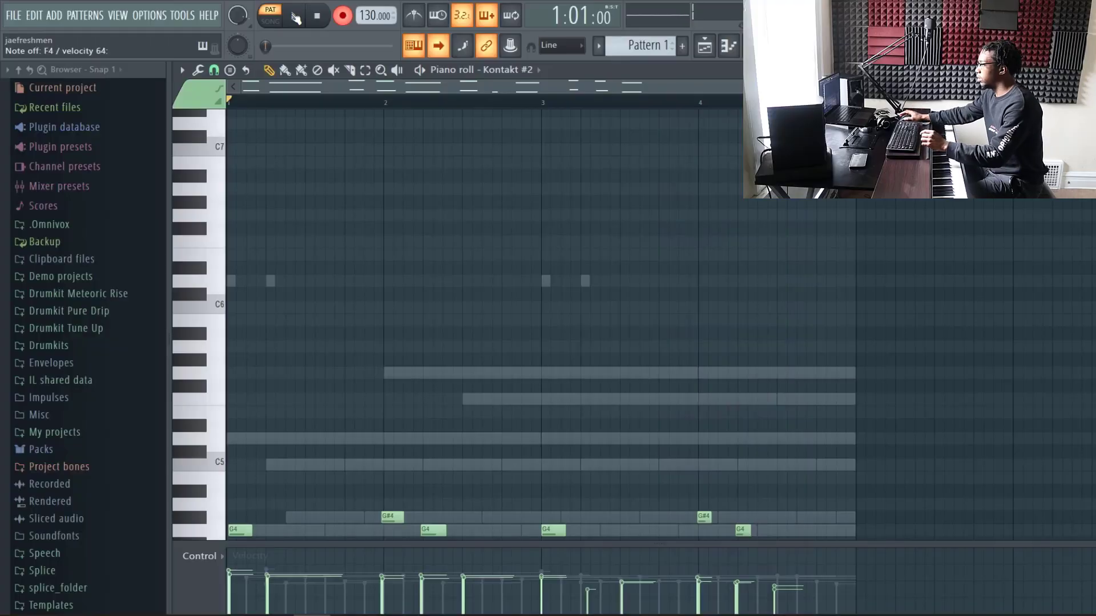
scroll(419, 242, down, 5)
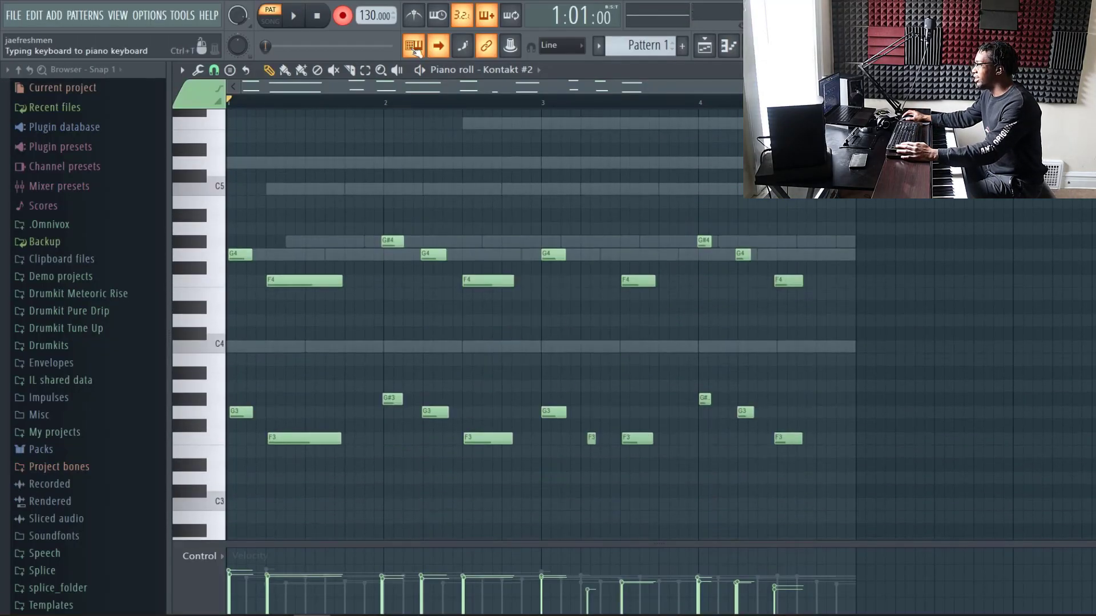
drag(919, 500, 553, 181)
key(Delete)
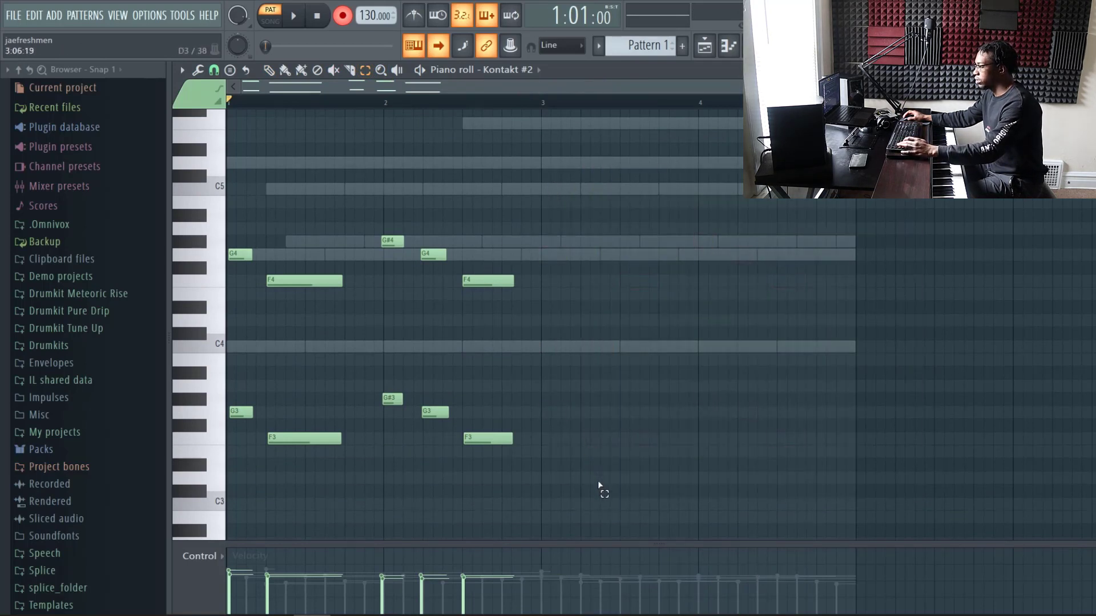
- Quantize the Kontakt #2 notes and resize them all to a uniform eighth-note length
key(ctrl+q)
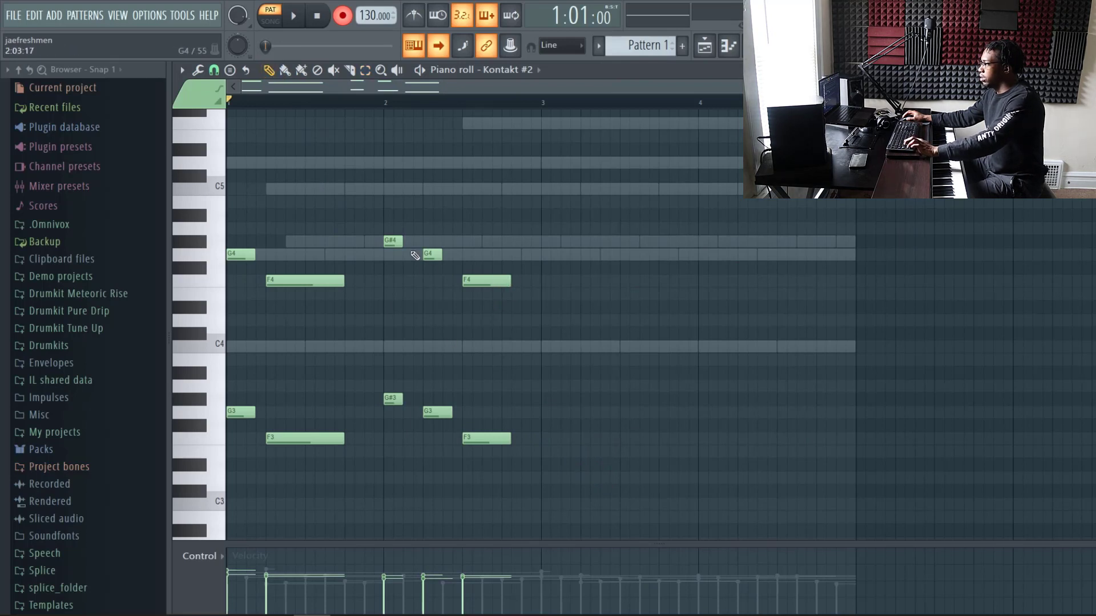
key(ctrl+q)
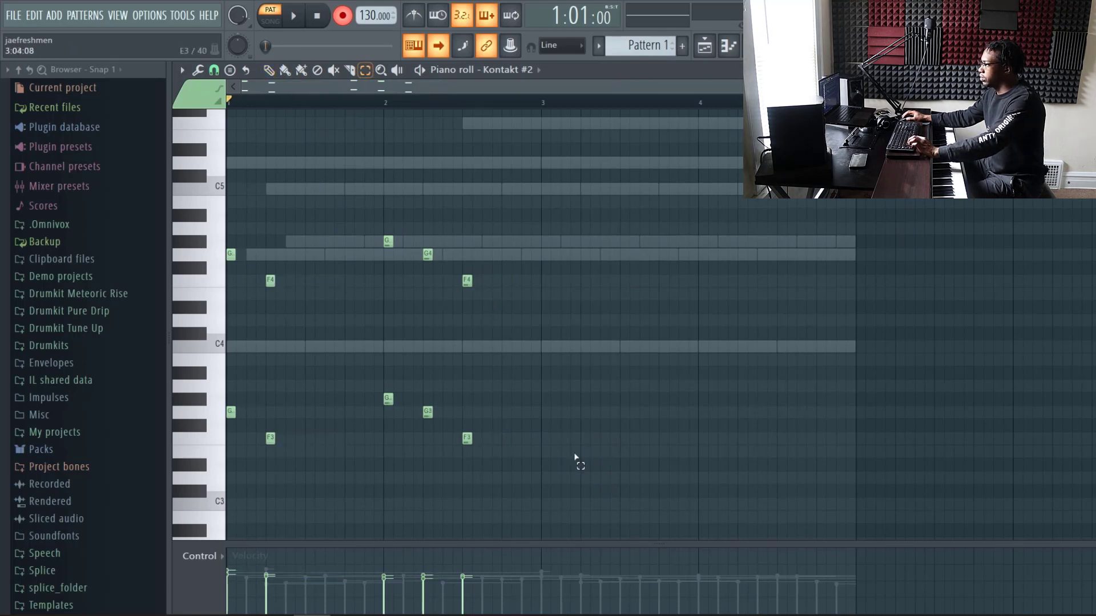
drag(591, 497, 228, 182)
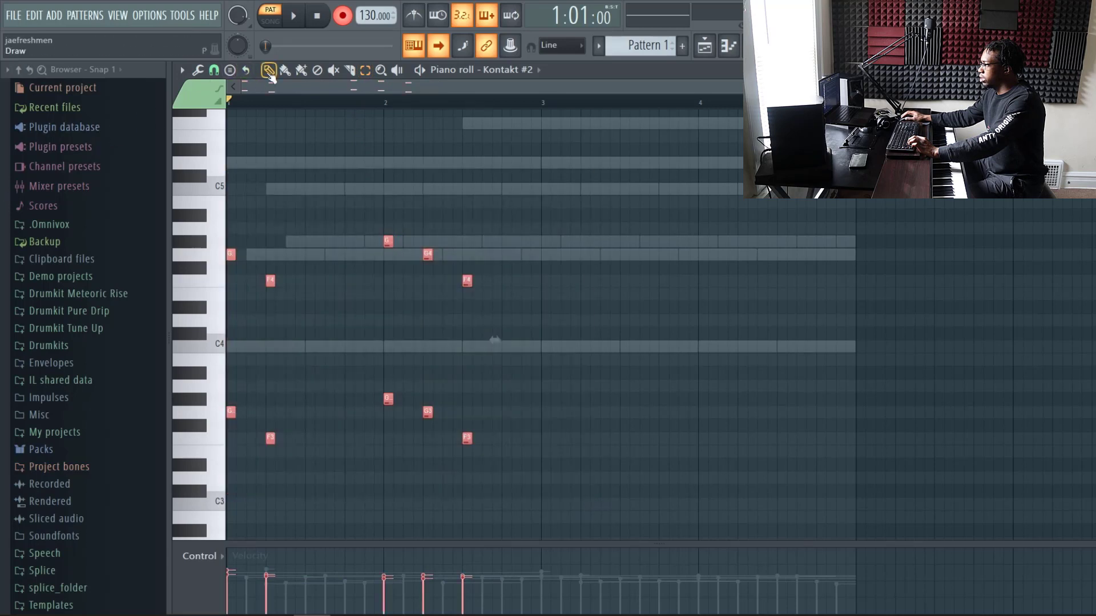
drag(273, 280, 283, 288)
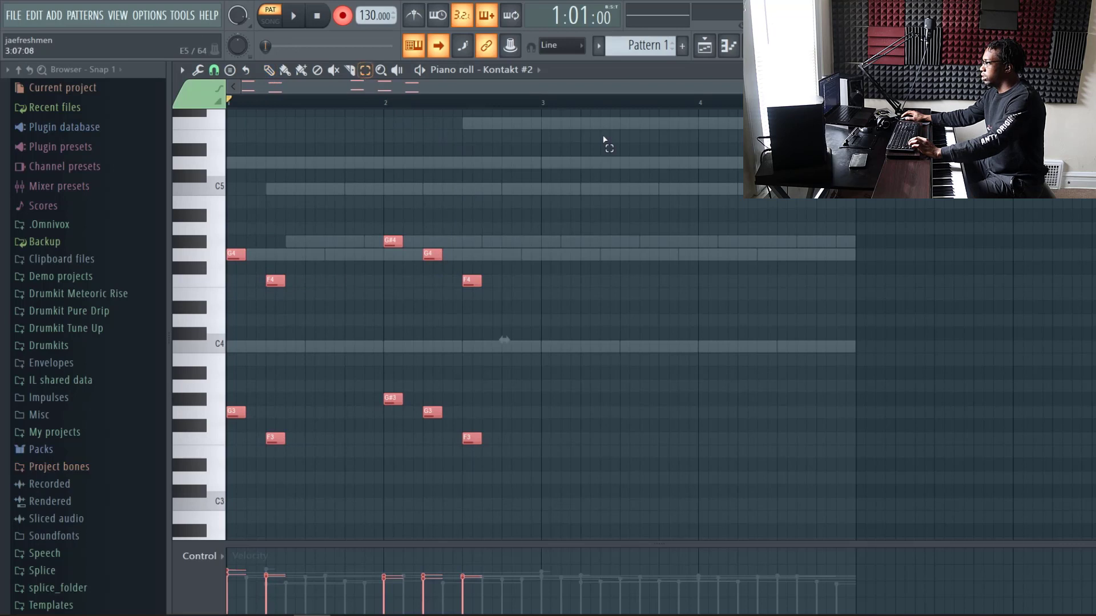
- Duplicate the two-bar Kontakt #2 phrase into bars 3 and 4 and play the pattern from the start
drag(538, 105, 1, 136)
key(ctrl+b)
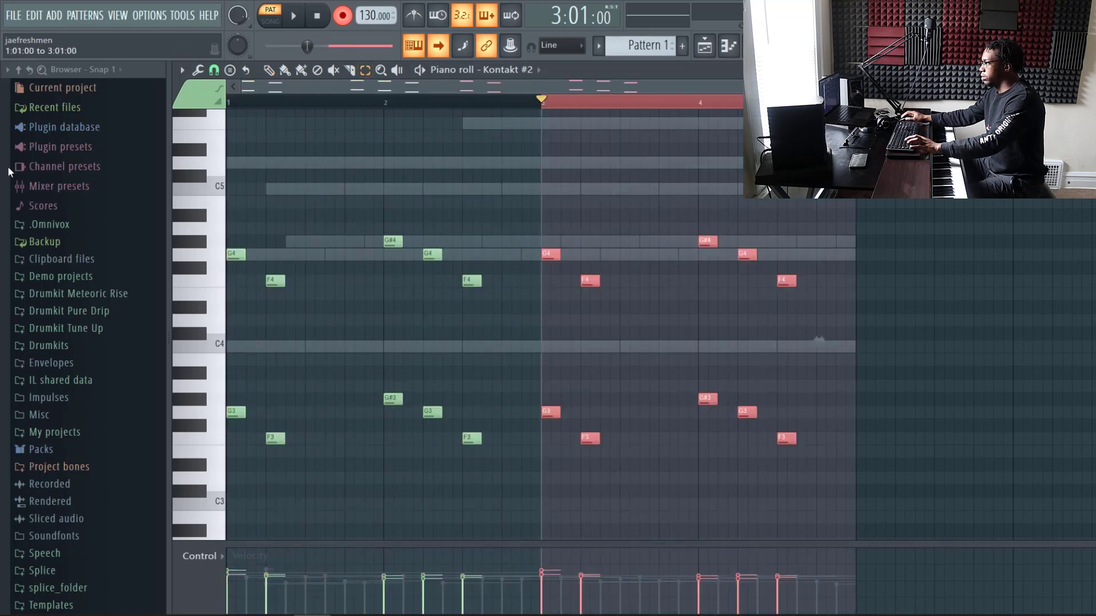
key(ctrl+d)
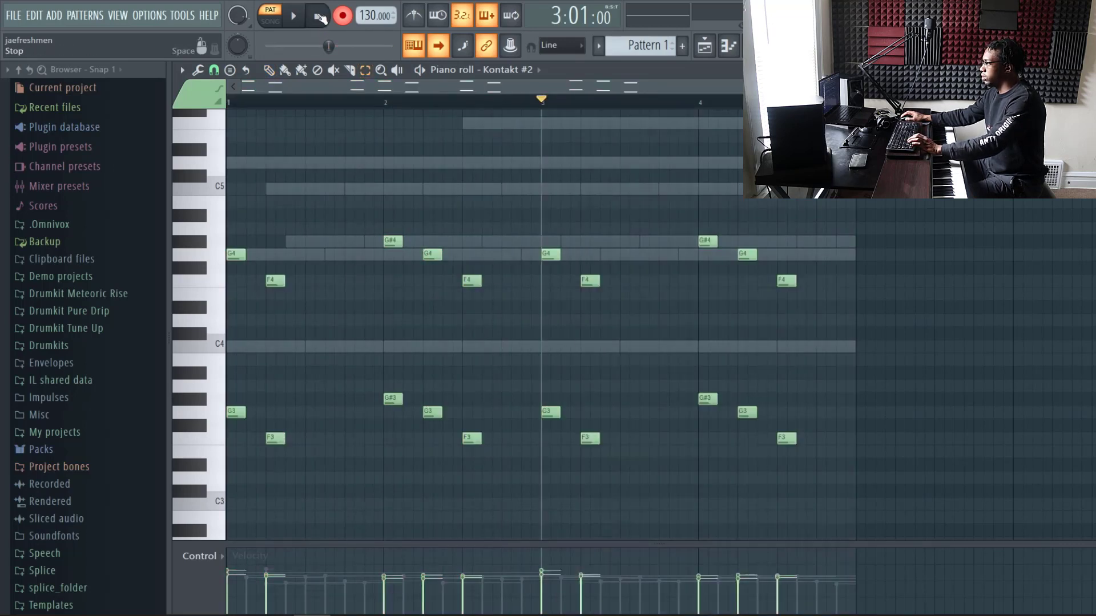
click(321, 19)
key(space)
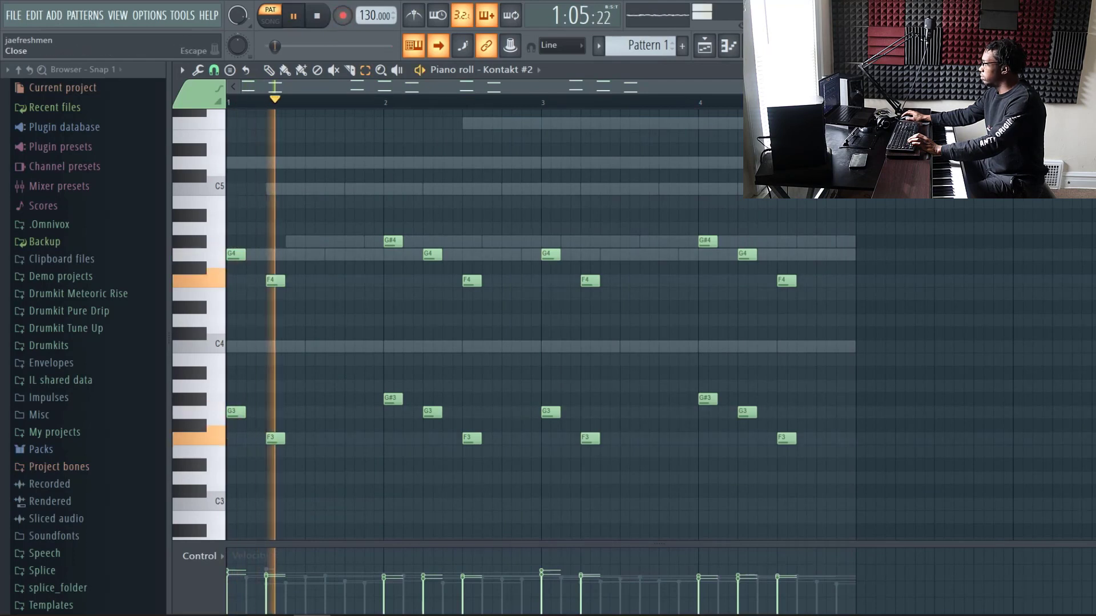
key(Escape)
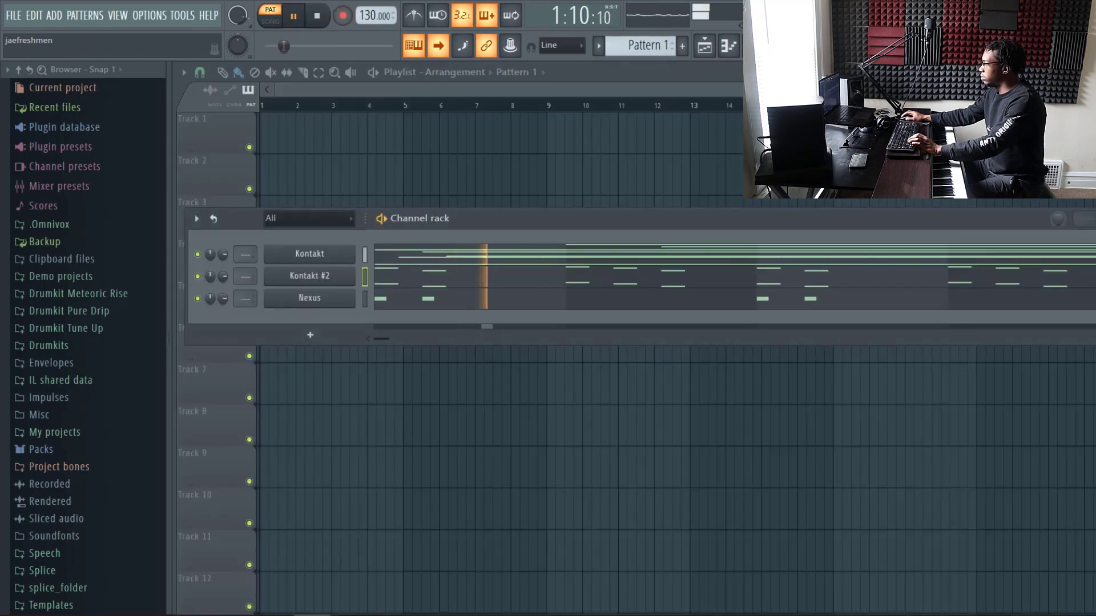
- Rename the Kontakt #2 channel to Mallet
right_click(295, 281)
click(394, 308)
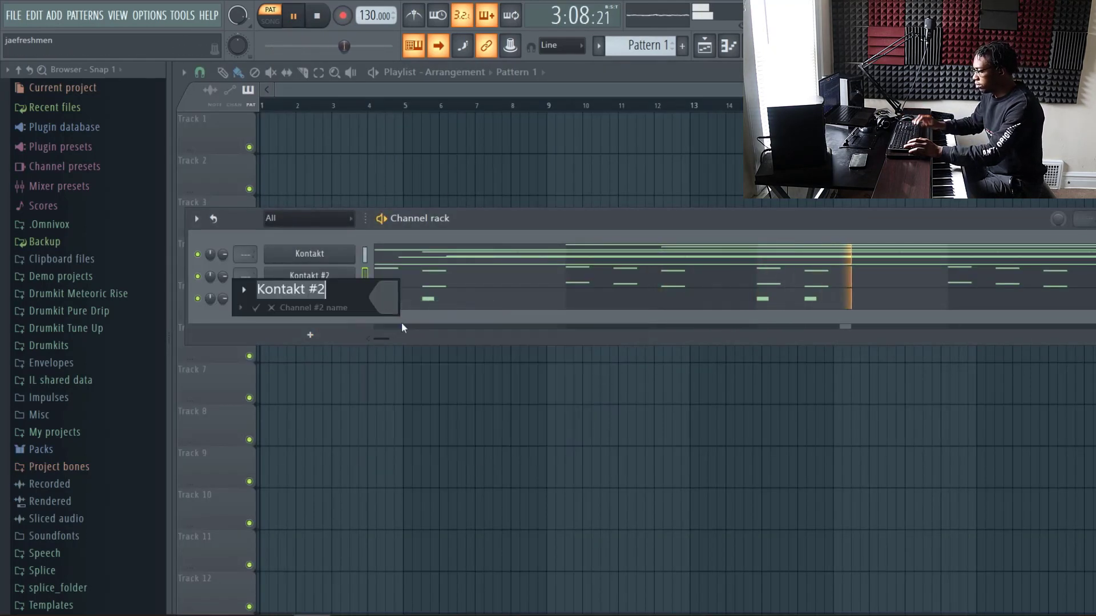
text(Mallet)
key(Return)
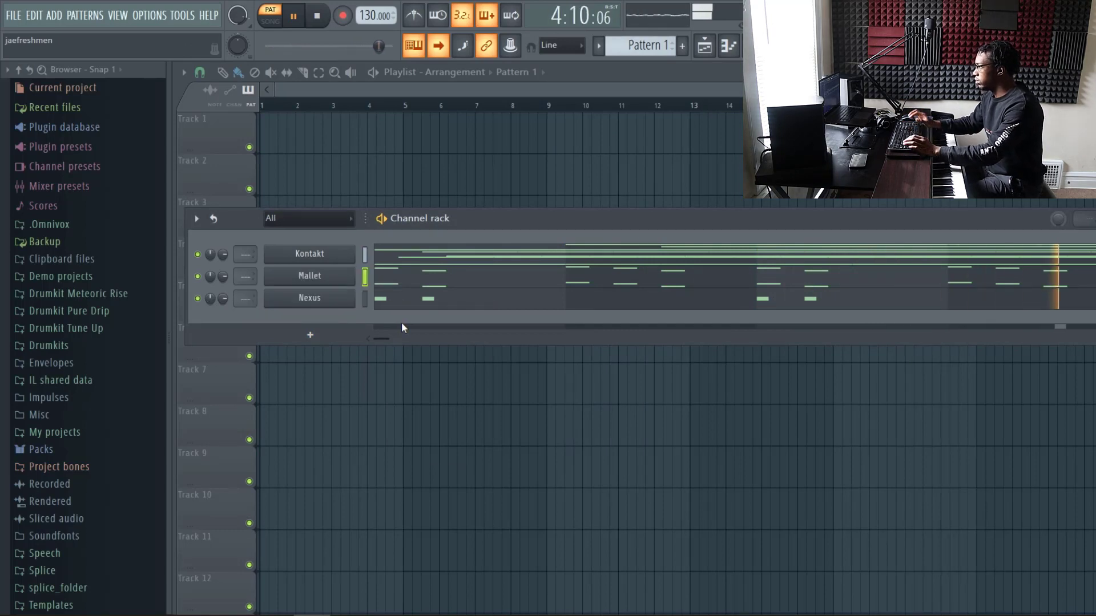
- Rename the first Kontakt channel to Piano and stop playback
right_click(341, 257)
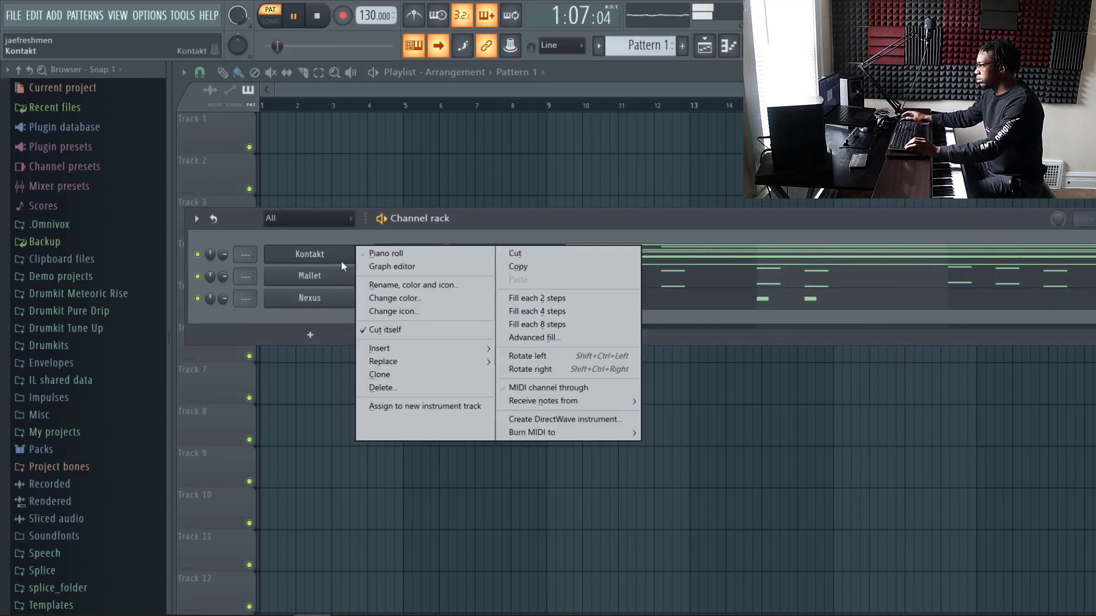
click(400, 283)
text(Piano)
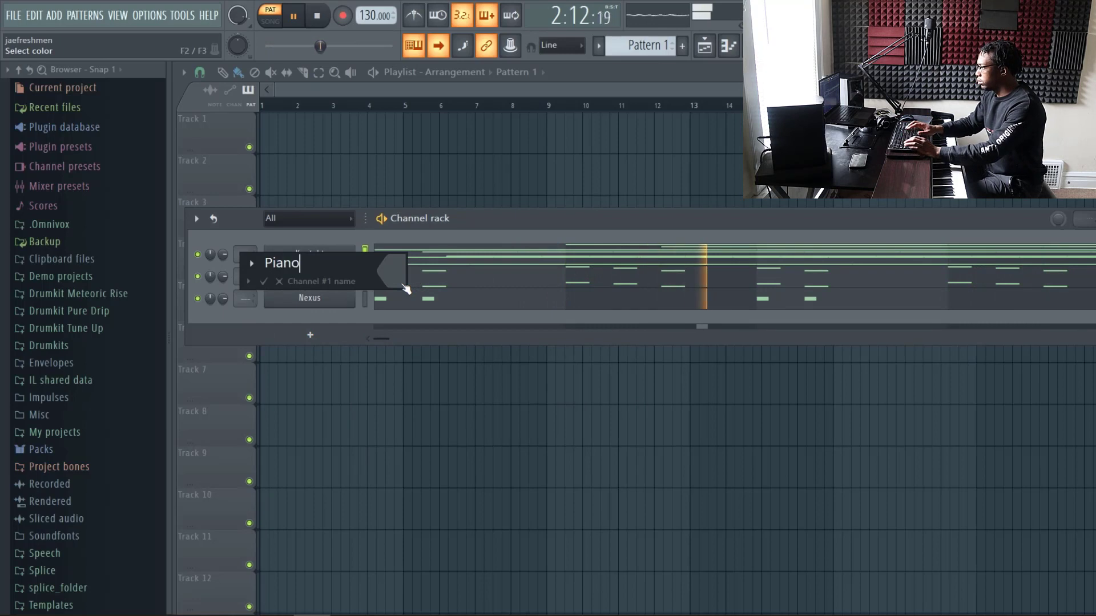
key(Return)
key(space)
- Rename the Nexus channel to Strings
right_click(341, 306)
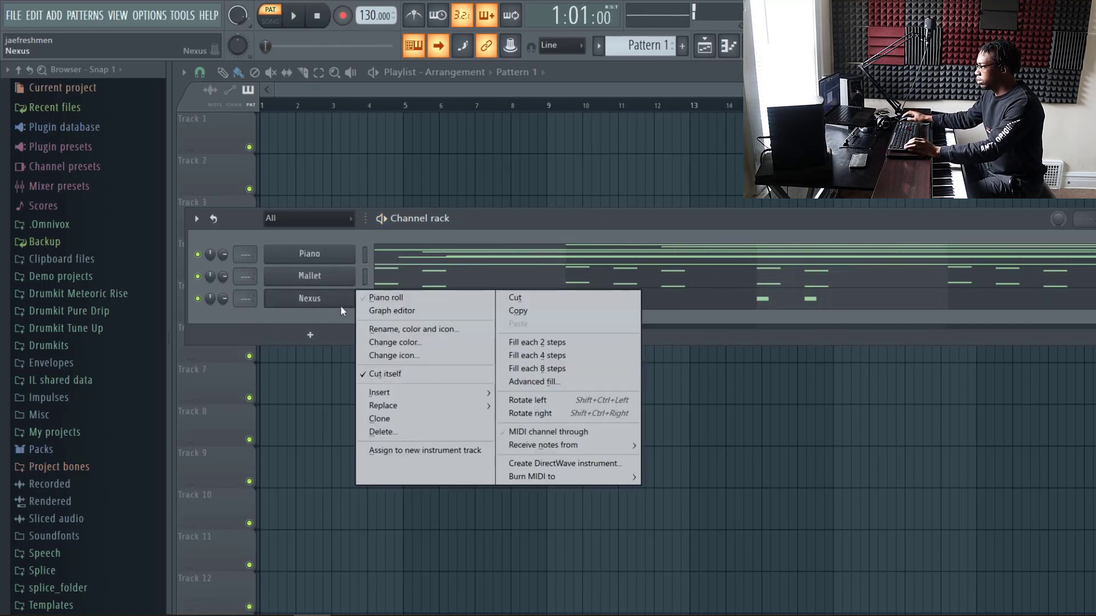
click(374, 329)
text(S)
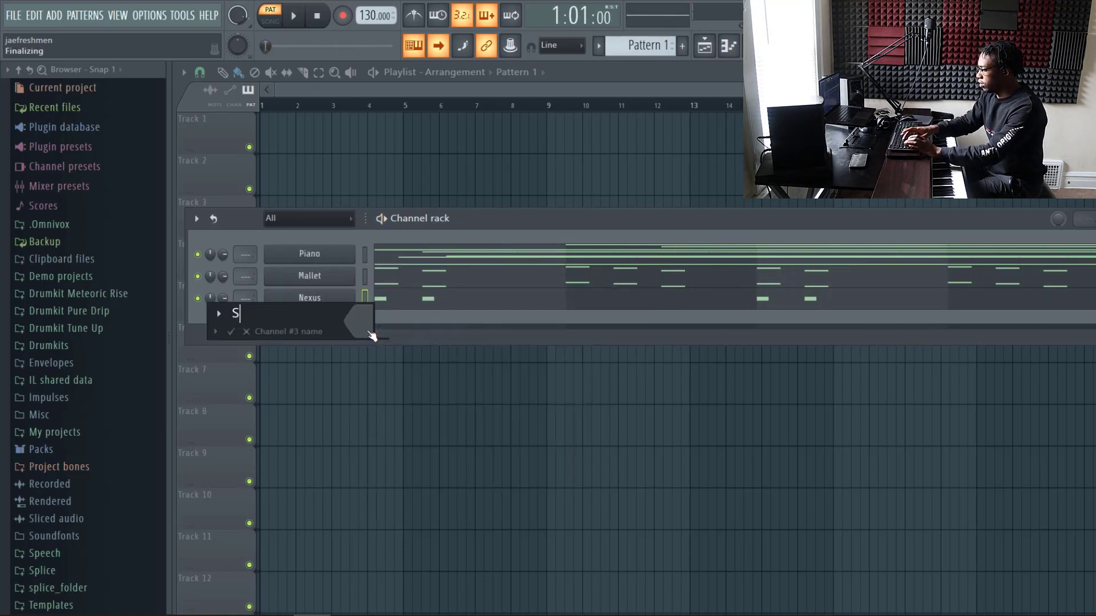
text(tring)
text(s)
key(Return)
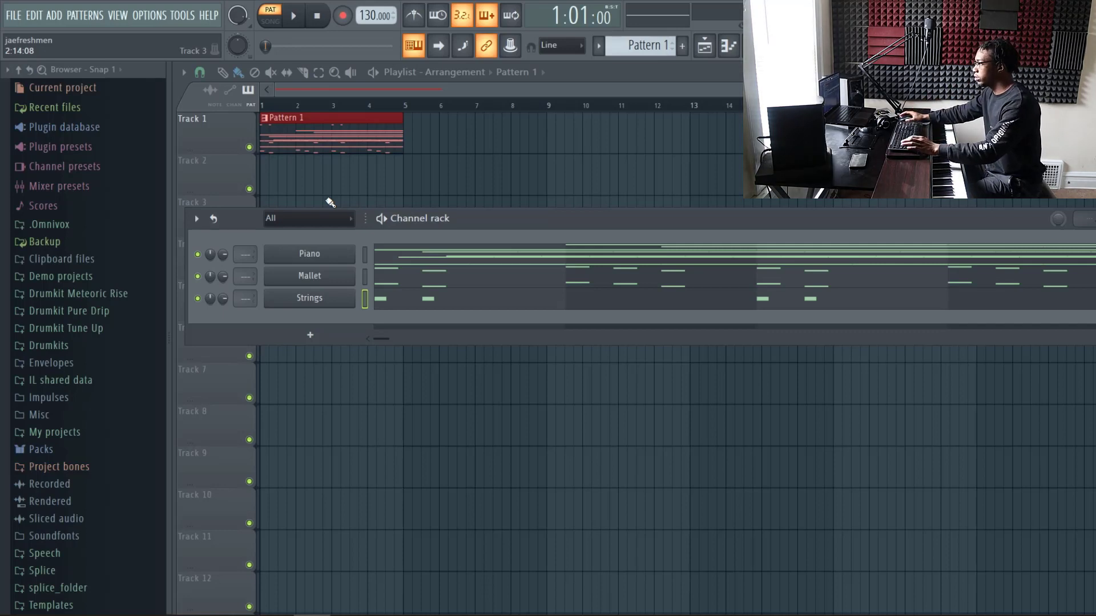
- Deselect the Pattern 1 clip in the playlist and bring the channel rack back up
ctrl+click(476, 178)
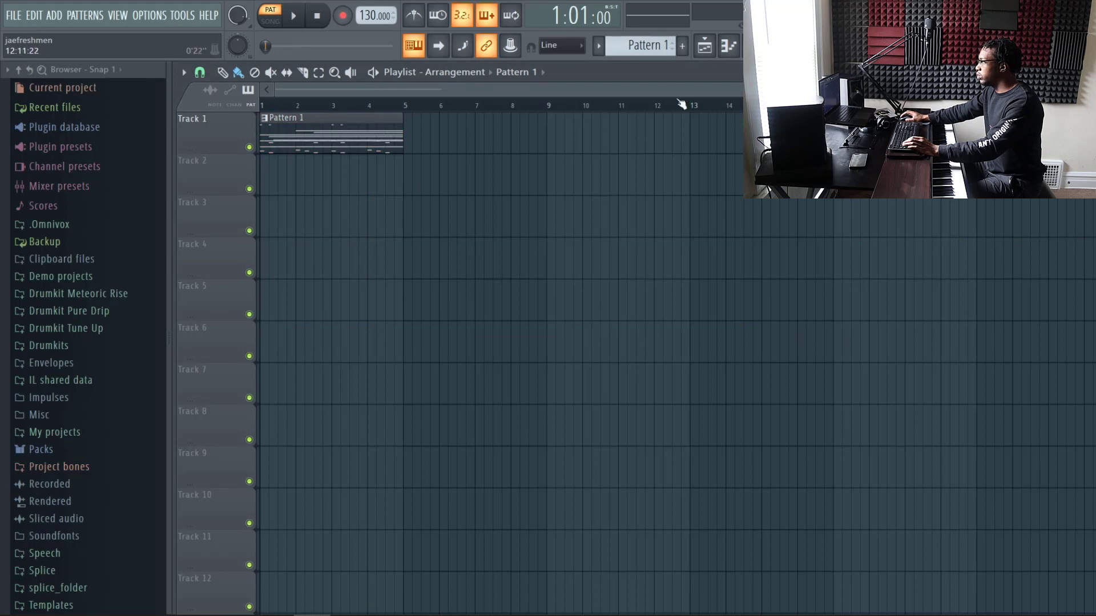
click(751, 45)
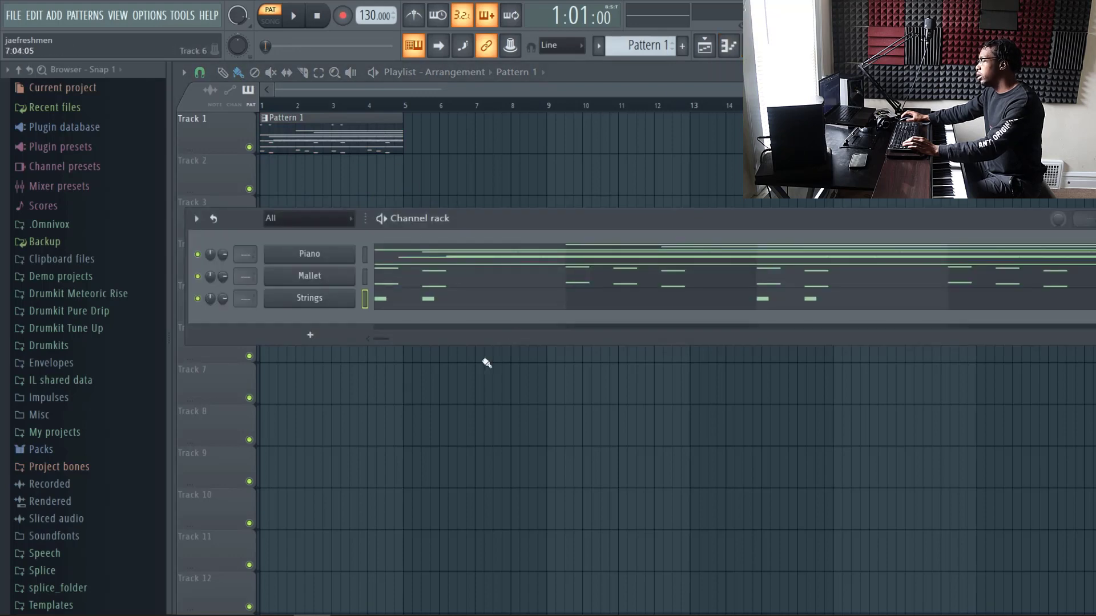
- Split Pattern 1 by channel and lay out the Piano, Mallet and Strings clips on Tracks 1 to 3, repeated four times from bar 1
click(354, 135)
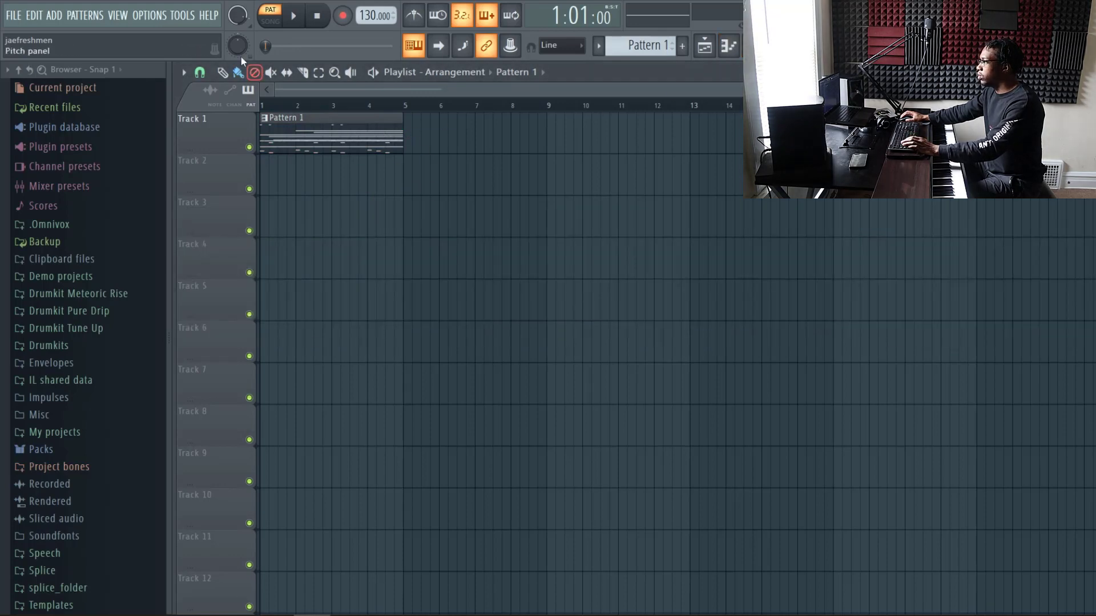
click(84, 18)
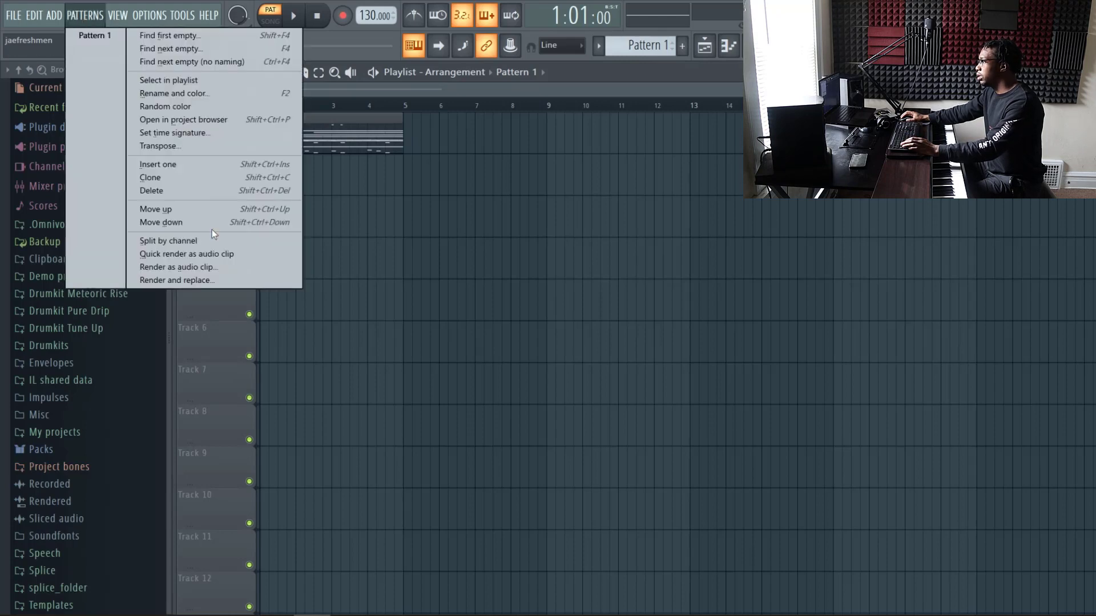
click(211, 231)
text(Piano)
key(Return)
drag(339, 147, 291, 250)
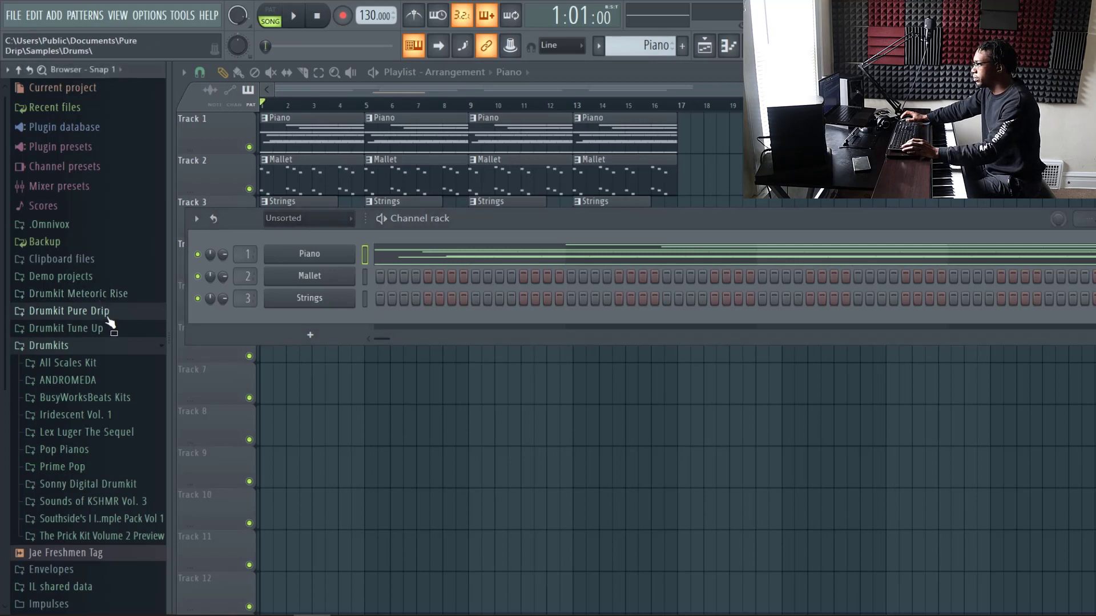
- Open the Kick folder of Drumkit Pure Drip and audition Kick AirBag 1 and Kick AirBag 3 over the arrangement
click(105, 311)
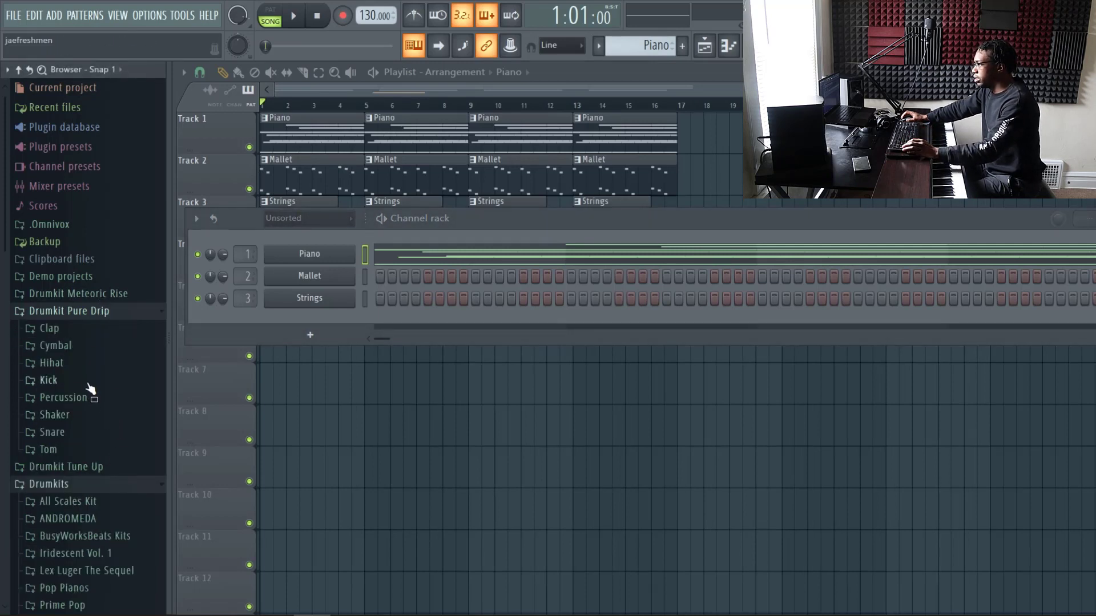
click(91, 381)
click(103, 108)
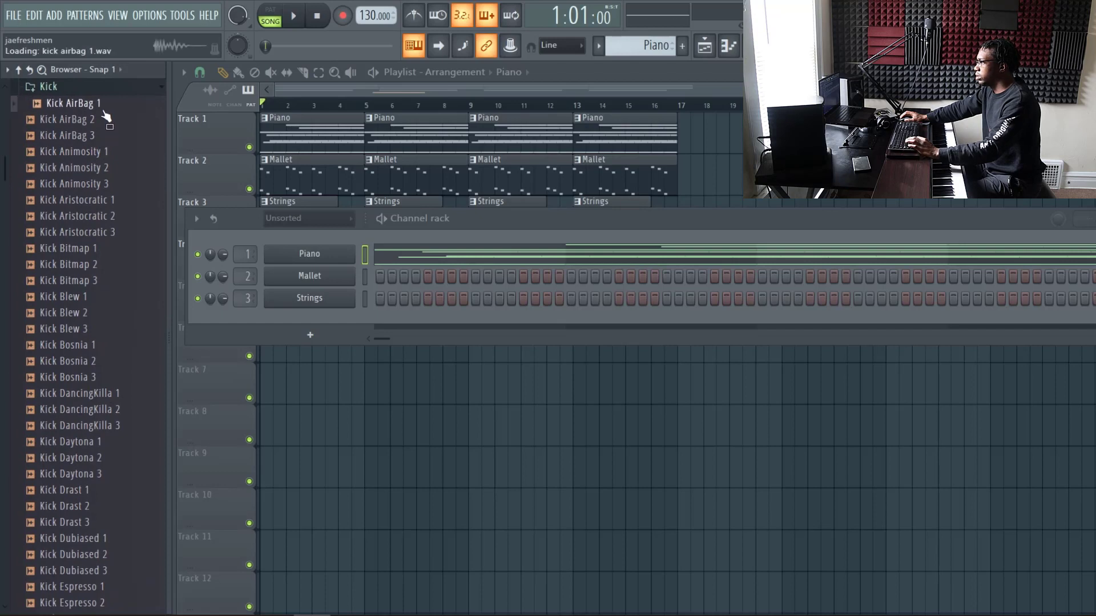
key(space)
click(103, 135)
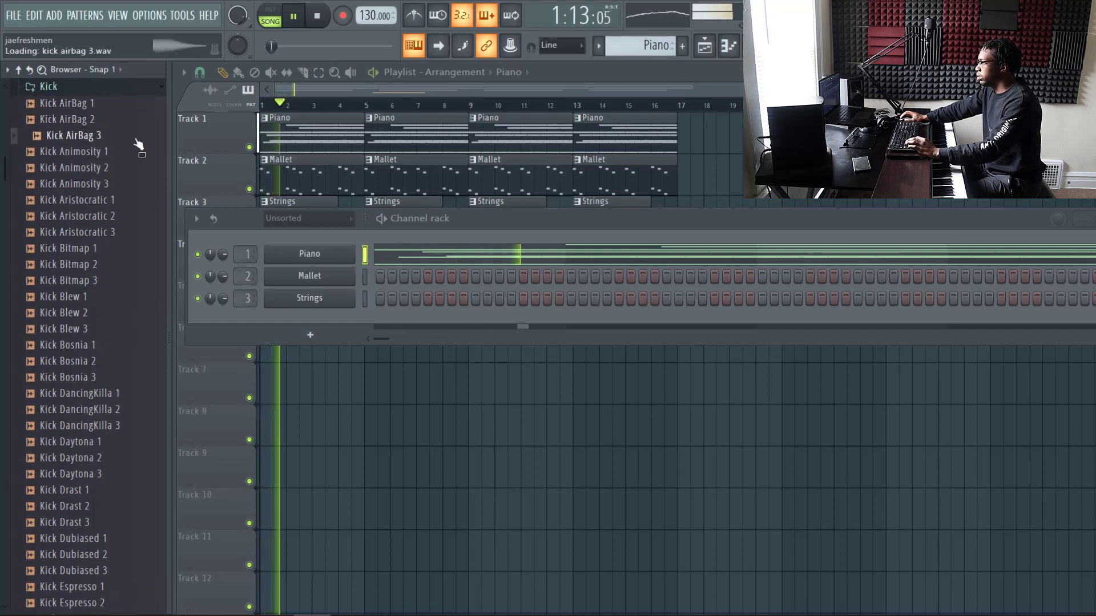
- Mute the Mallet track and audition the AirBag, Bitmap and Blew kicks, ending on Kick Blew 2
click(249, 188)
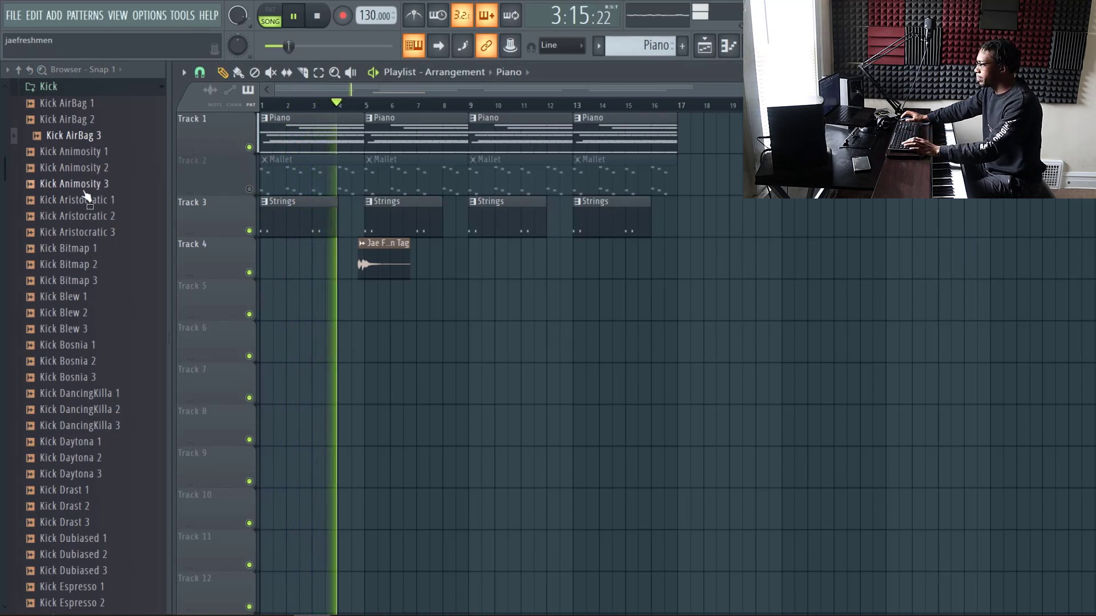
click(96, 106)
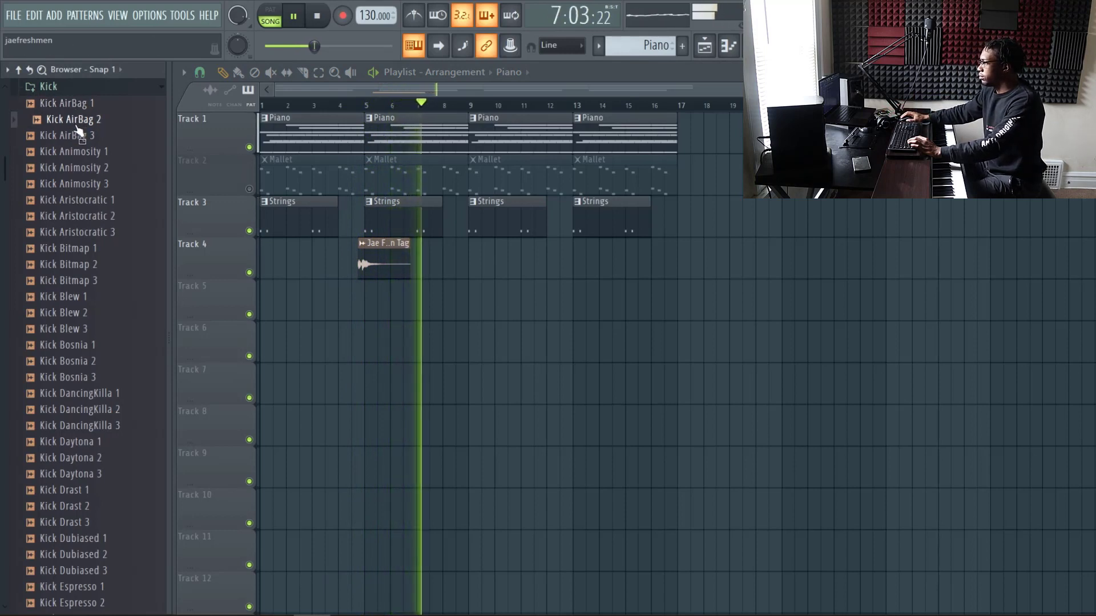
click(80, 109)
click(81, 282)
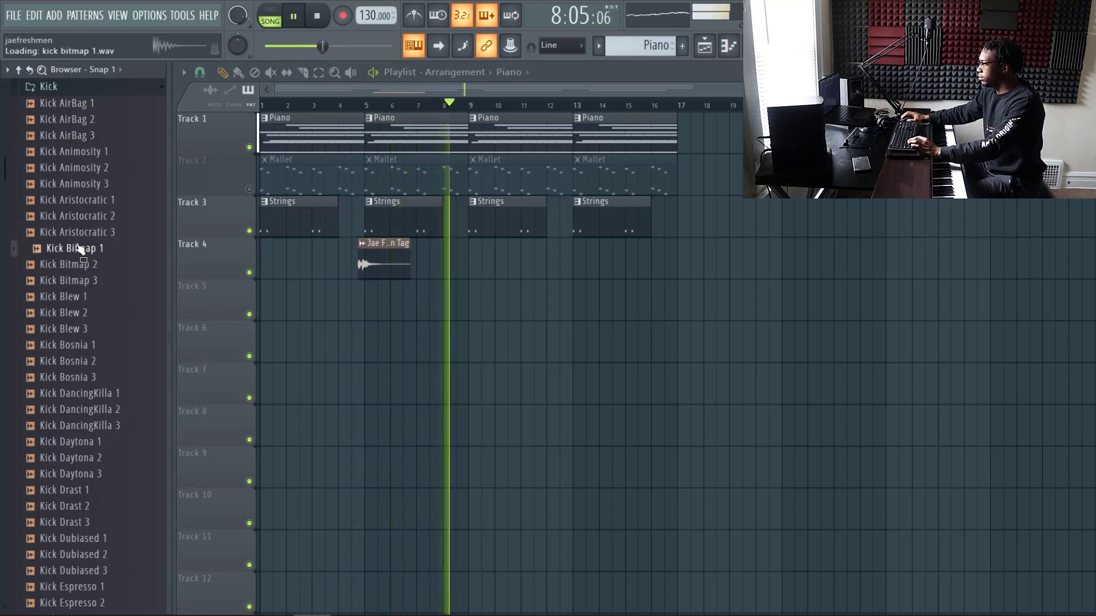
click(87, 298)
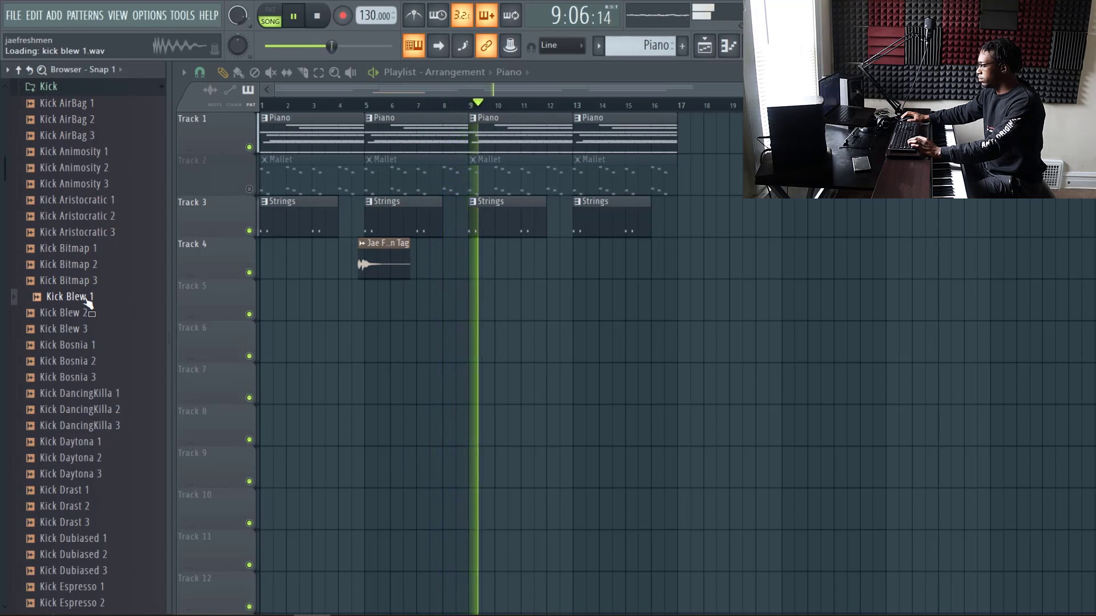
click(91, 315)
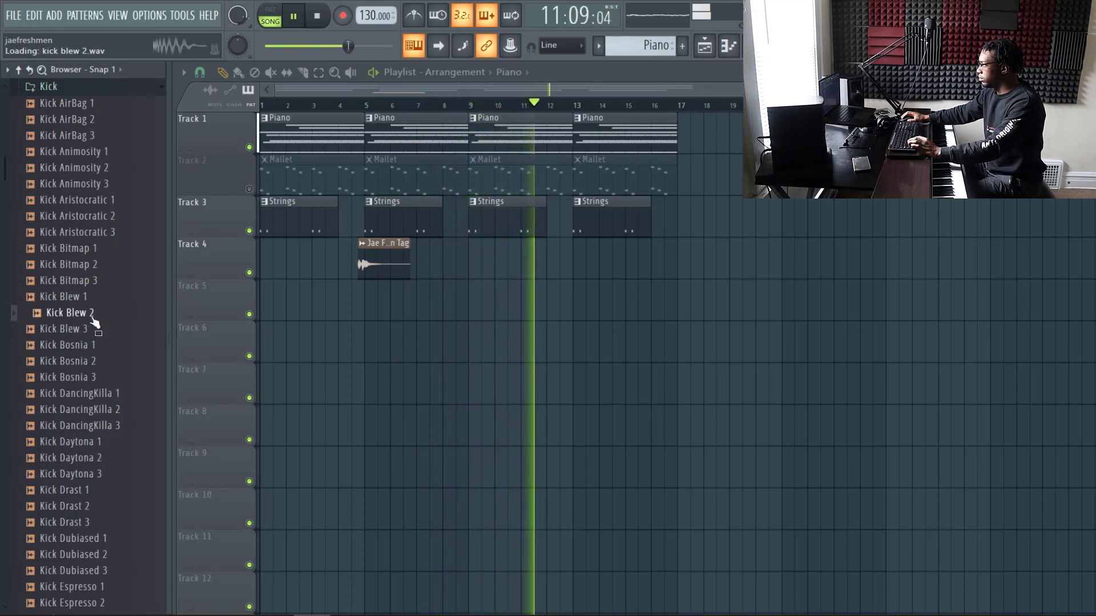
- Stop playback, add Kick Blew 2 as a channel below Strings, and place a kick on step 1 of a new pattern
key(space)
key(F6)
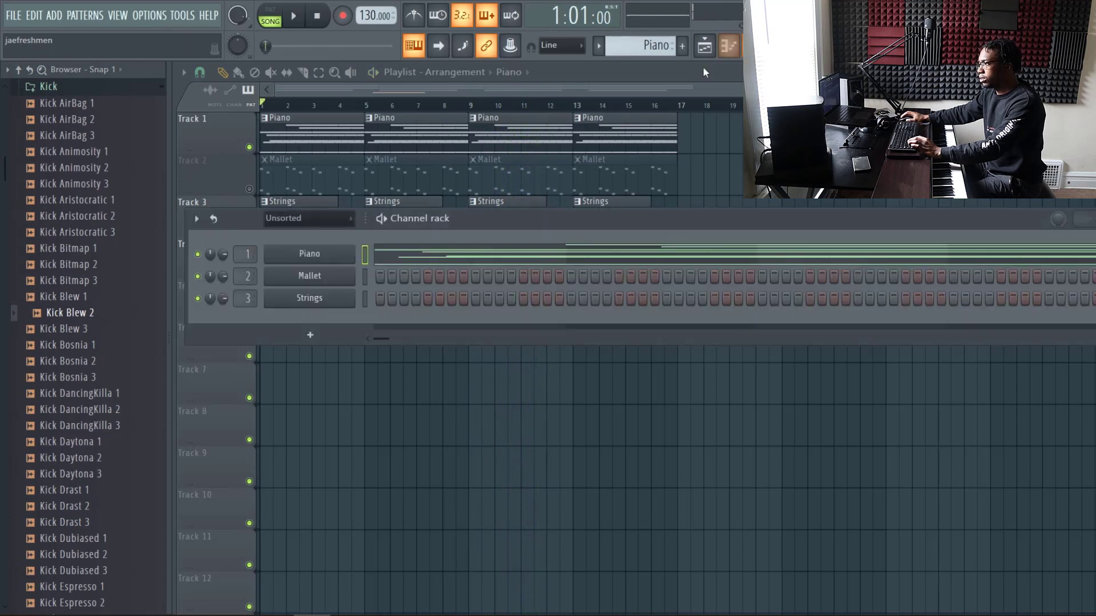
drag(86, 314, 355, 367)
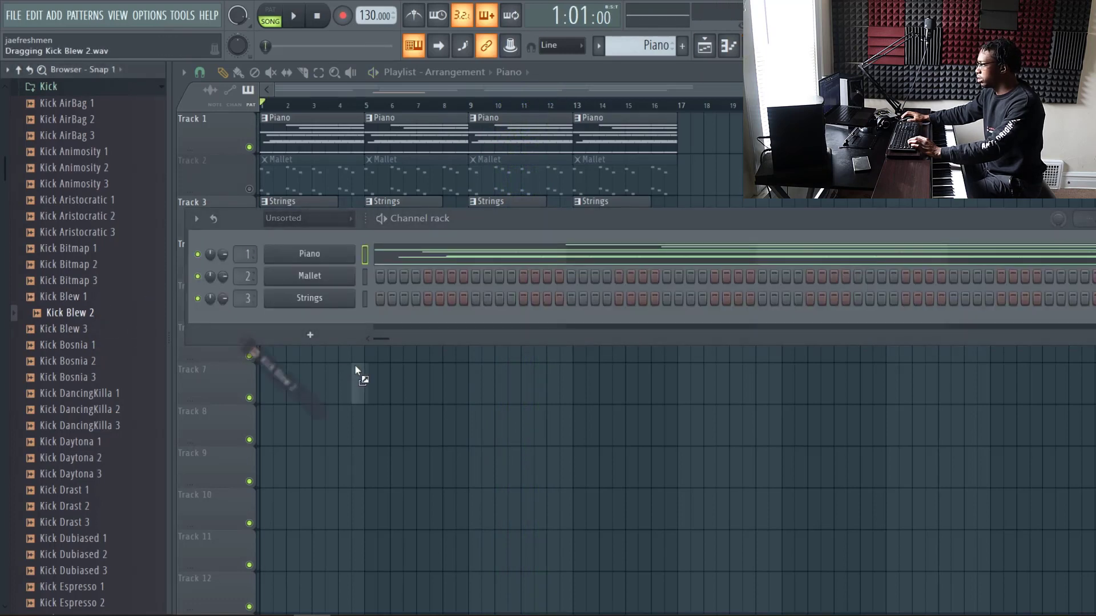
drag(332, 321, 330, 316)
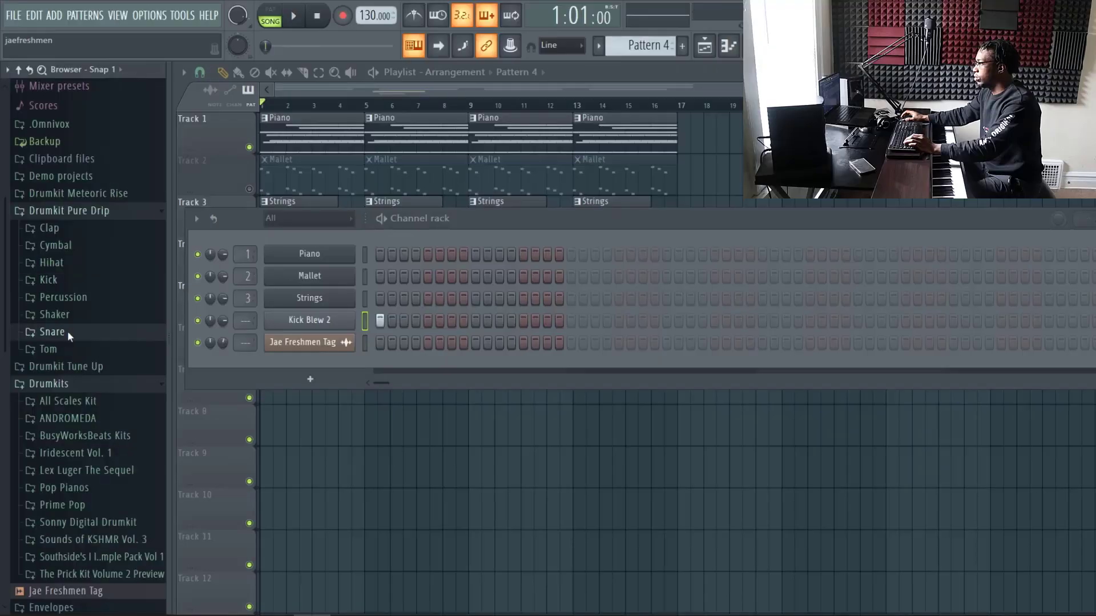
- Add Snare Blew from the kit's Snare folder as a channel below the kick and place snares on steps 9 and 25
click(66, 334)
click(86, 239)
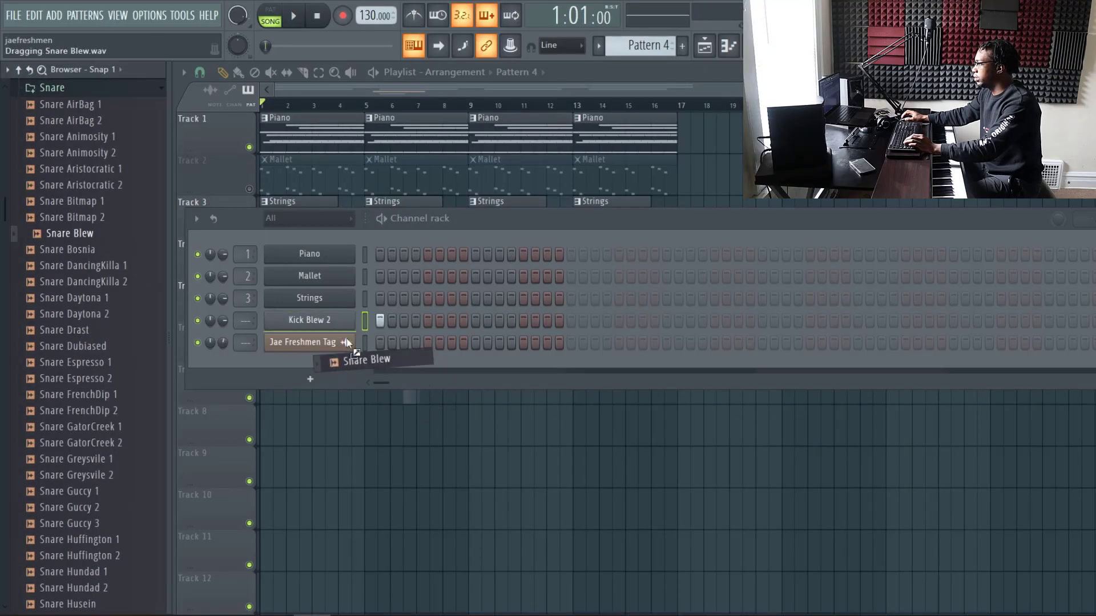
drag(347, 339, 349, 338)
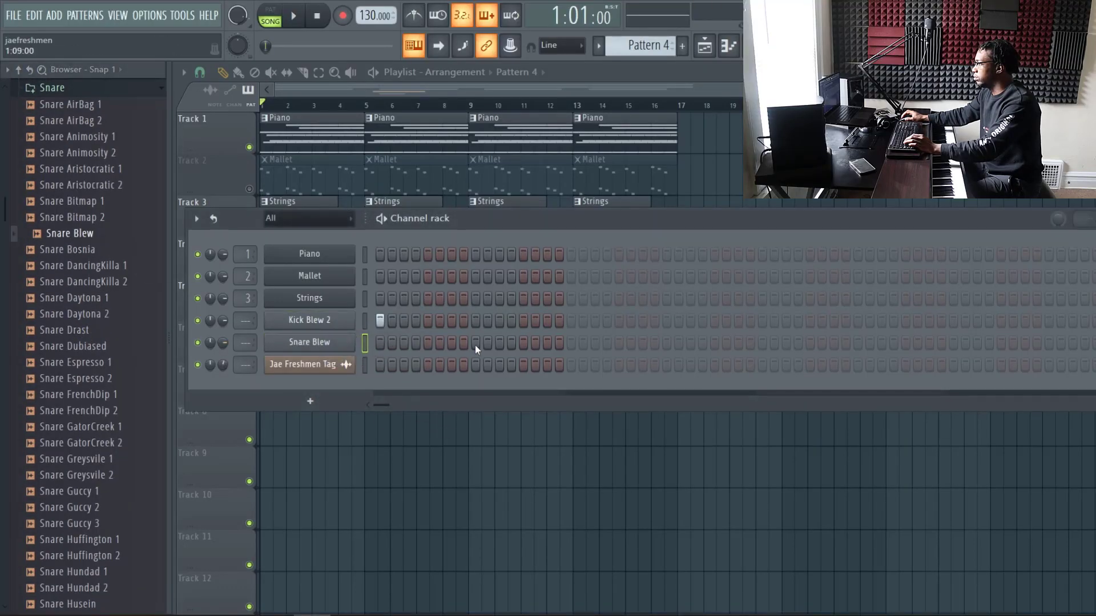
click(678, 342)
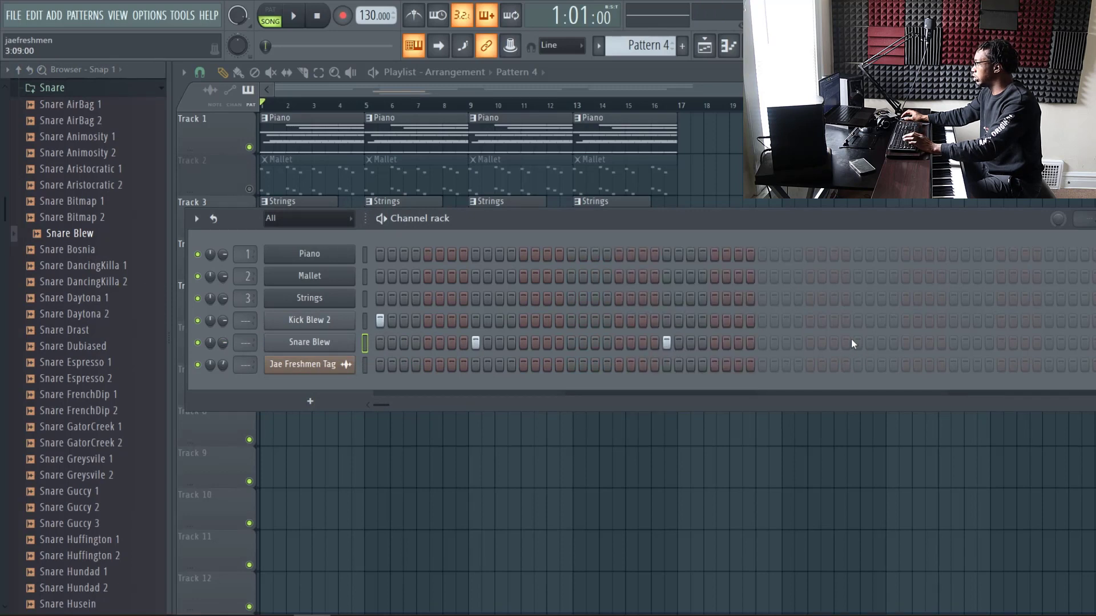
- Place six consecutive Pattern 4 clips on Track 5, from bar 5 to the end of bar 16
click(770, 174)
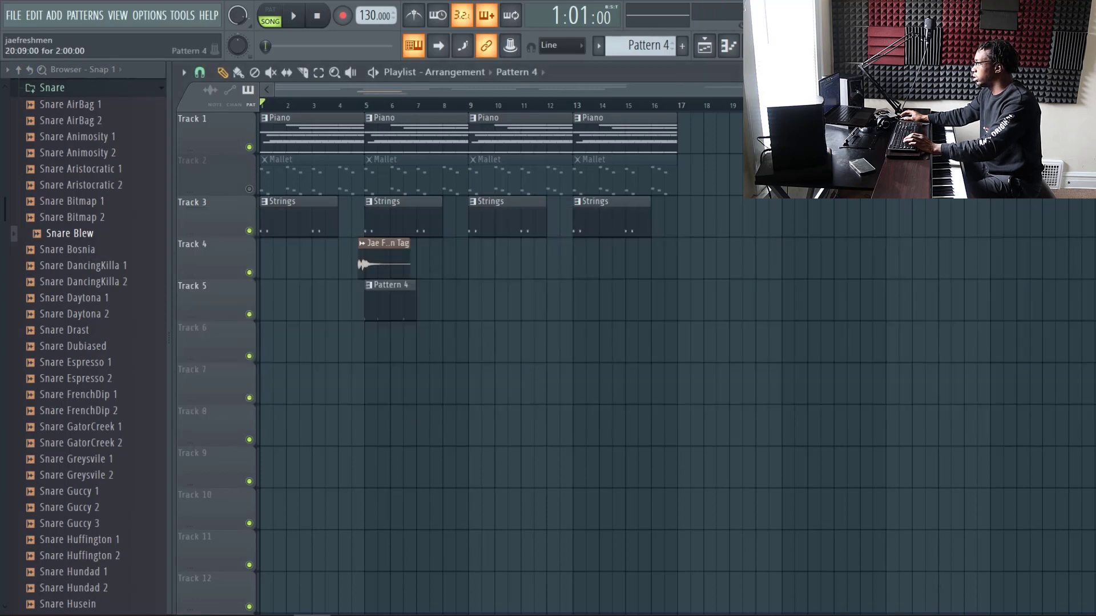
drag(452, 344, 443, 288)
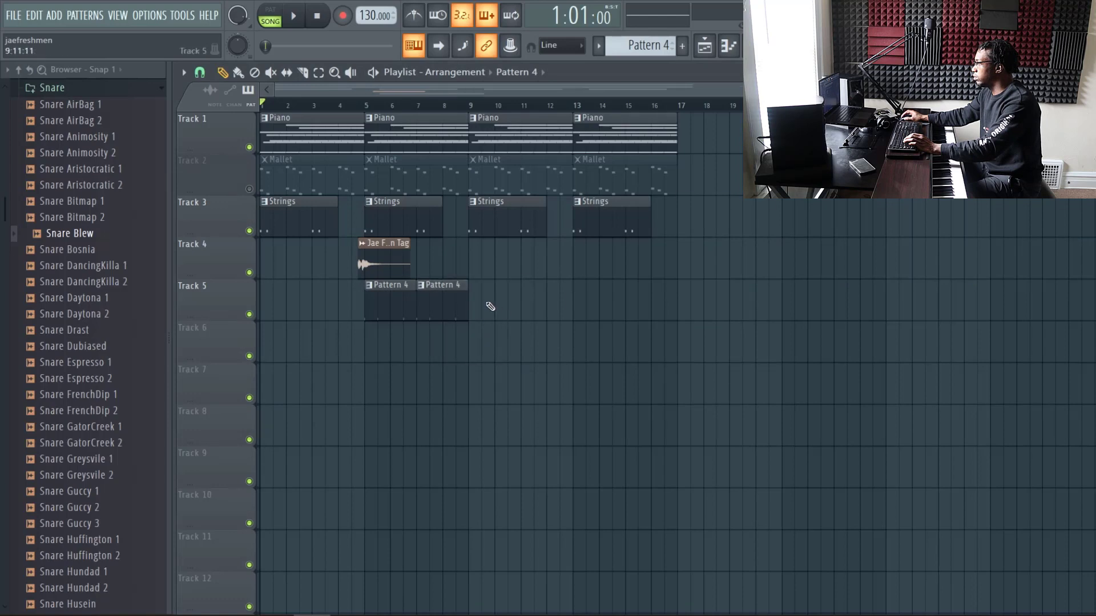
click(491, 307)
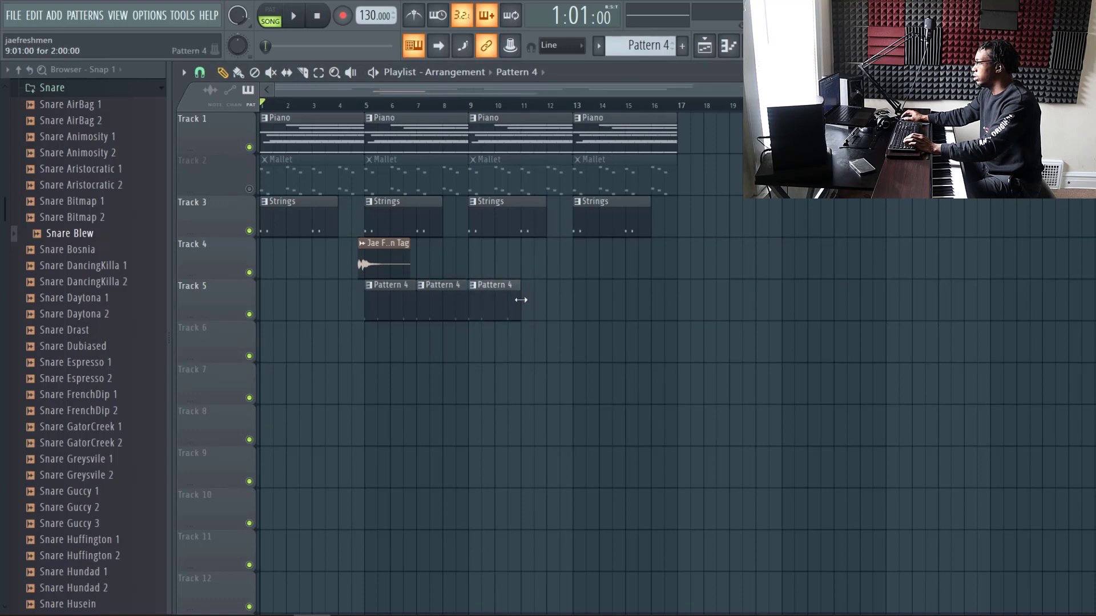
click(539, 292)
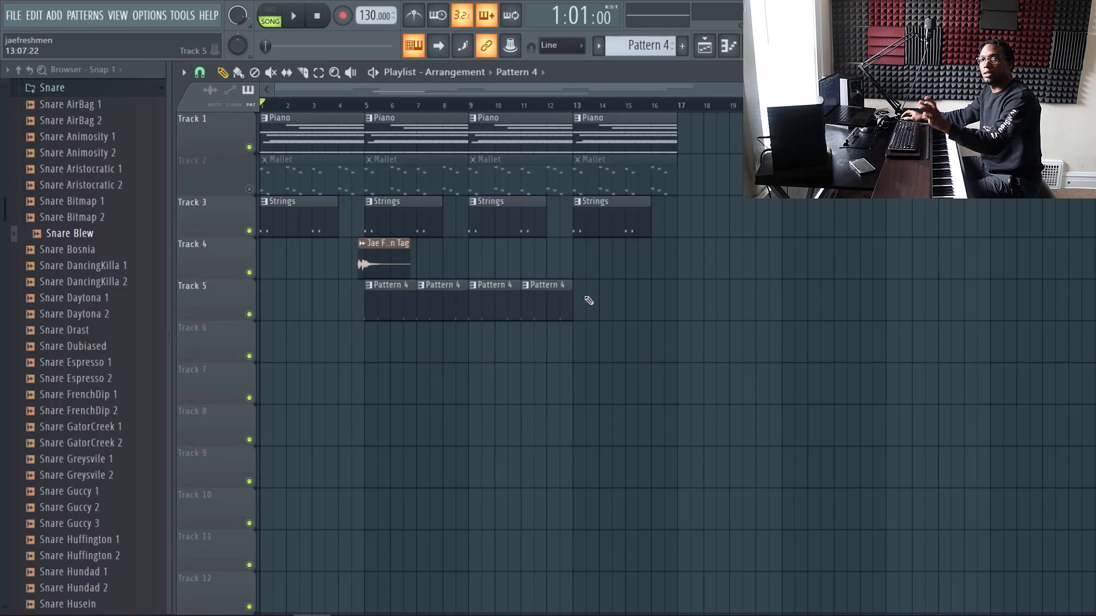
click(577, 298)
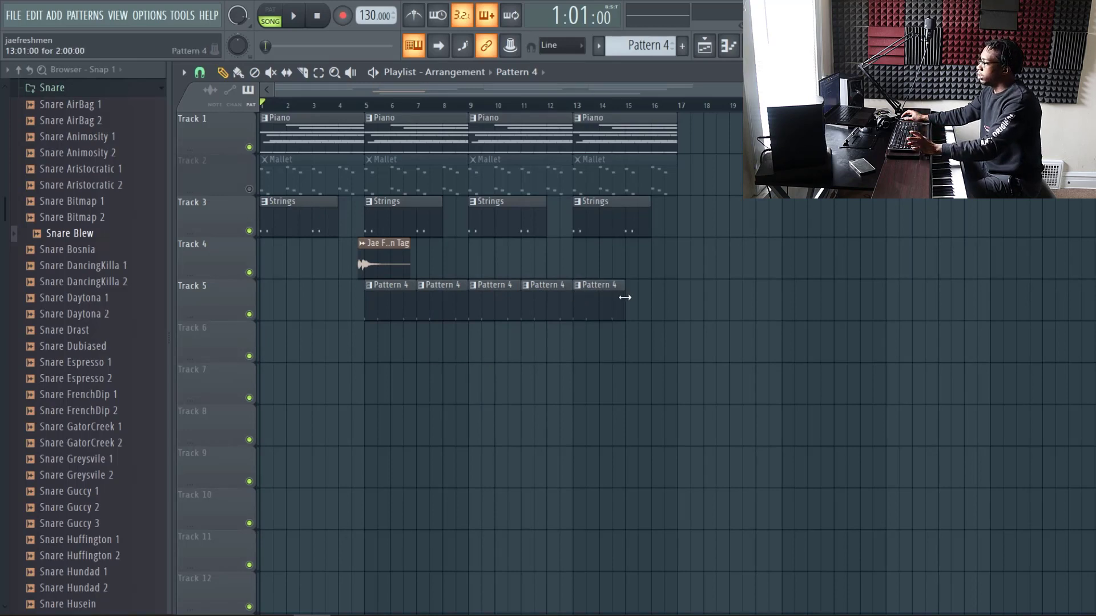
click(630, 304)
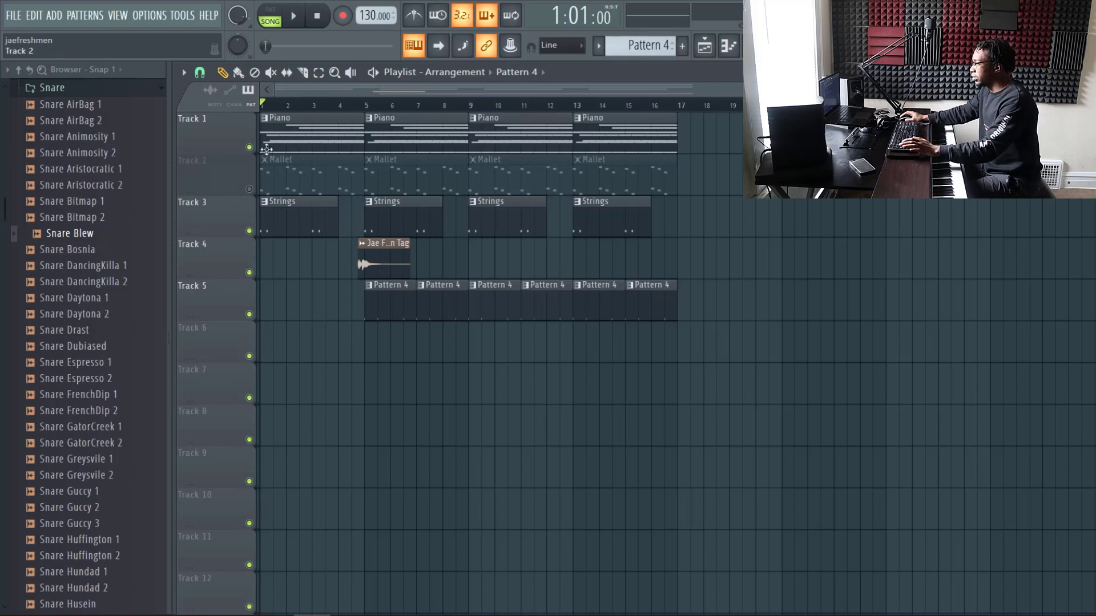
- Play the arrangement with the channel rack open and add Kick Blew 2 hits on steps 7, 21 and 29
key(space)
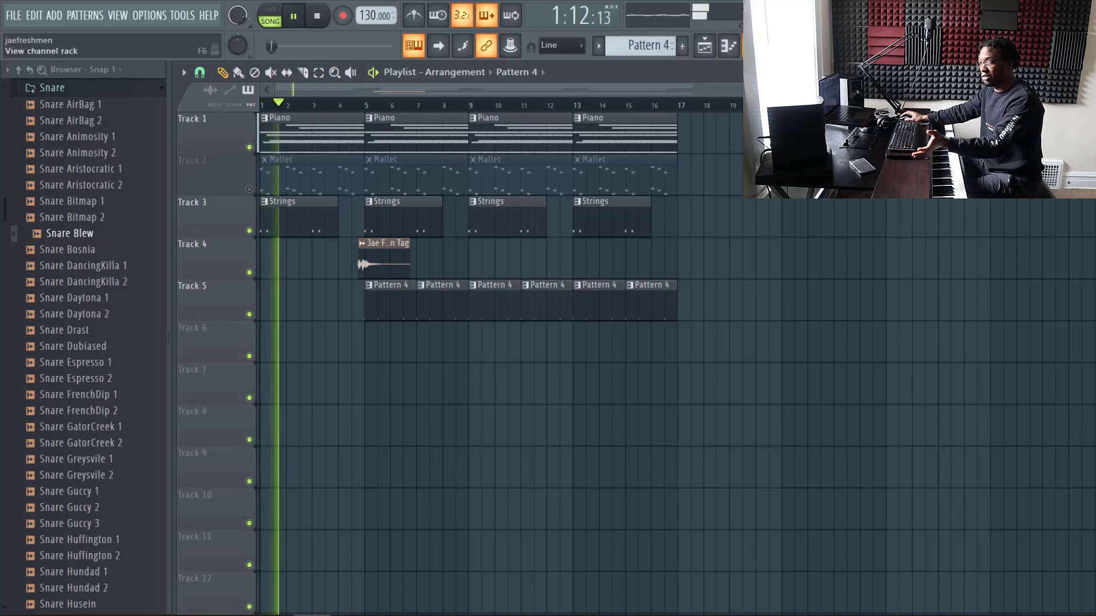
click(729, 46)
key(space)
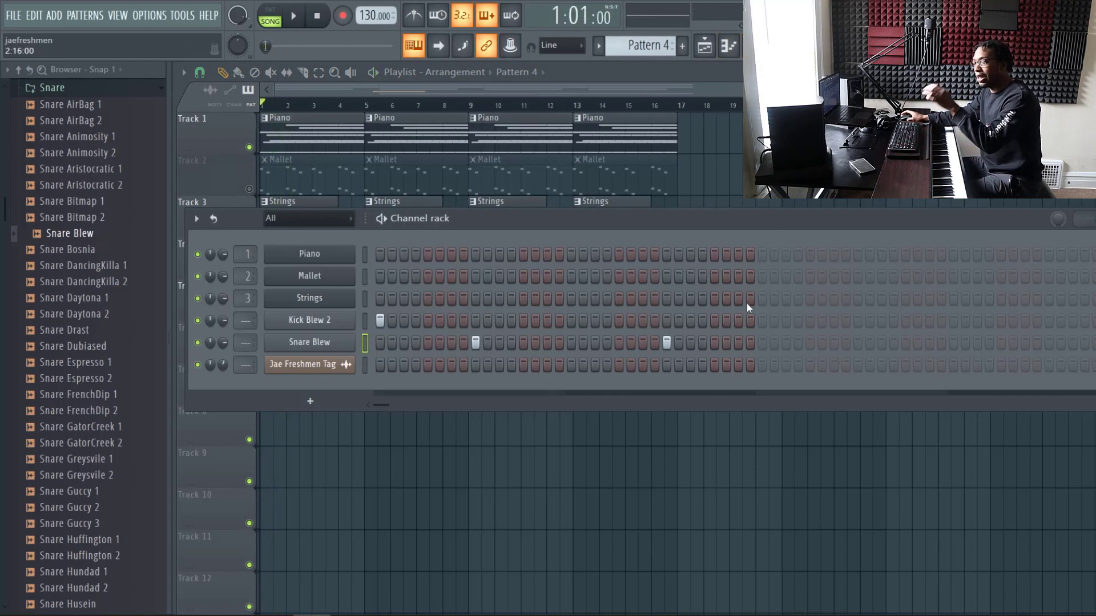
key(space)
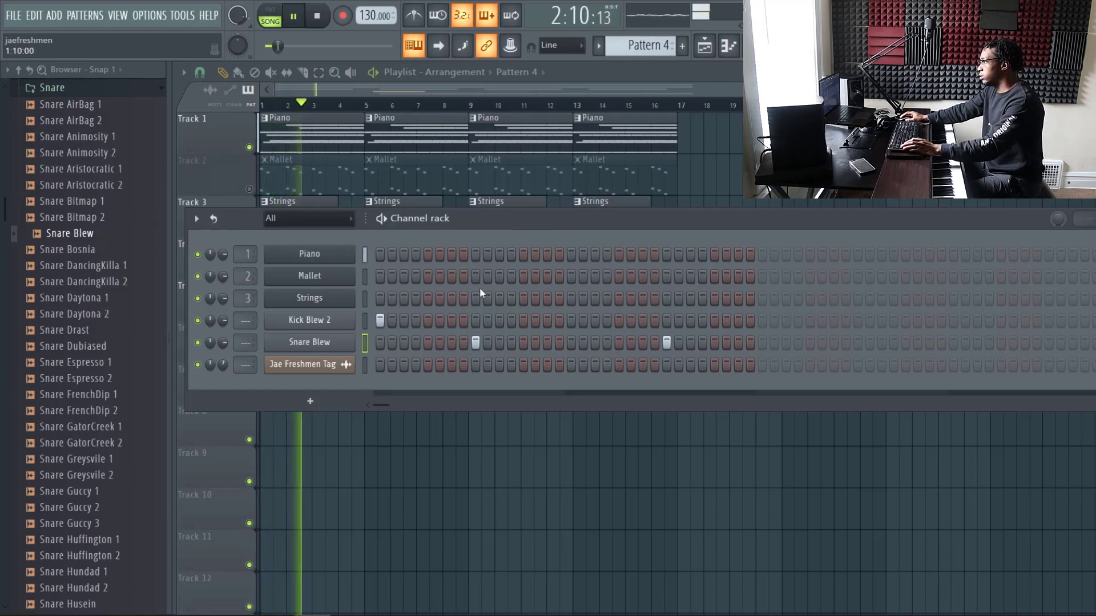
click(450, 321)
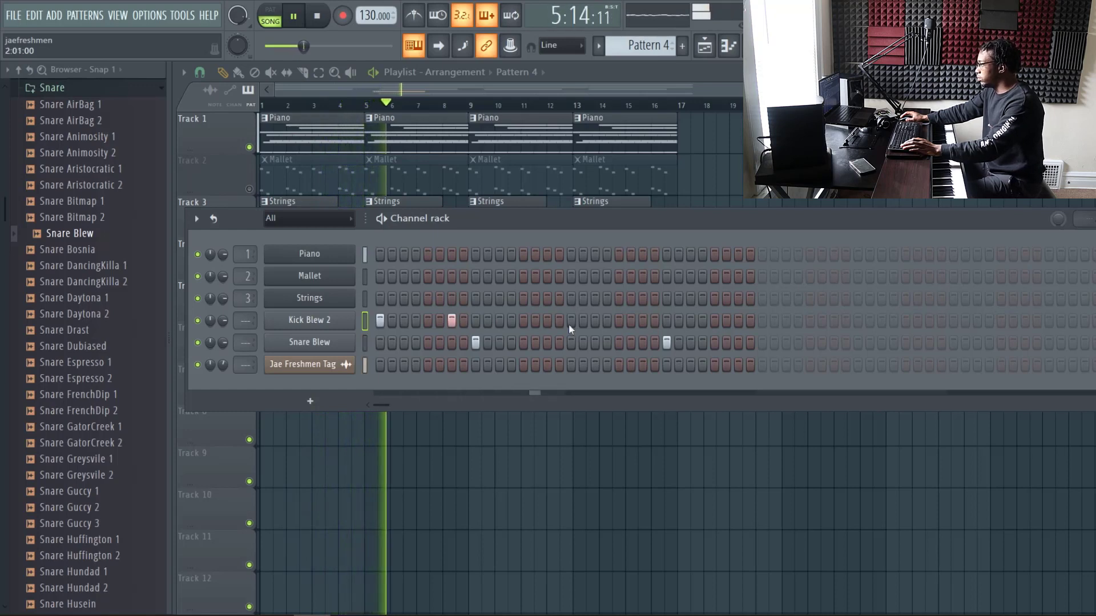
click(619, 320)
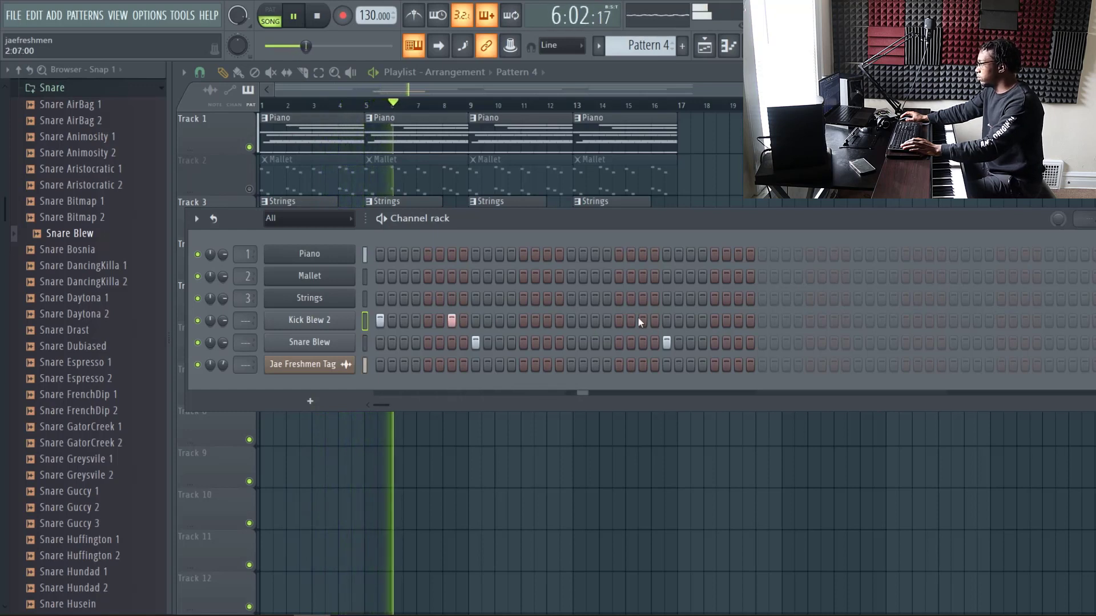
click(714, 321)
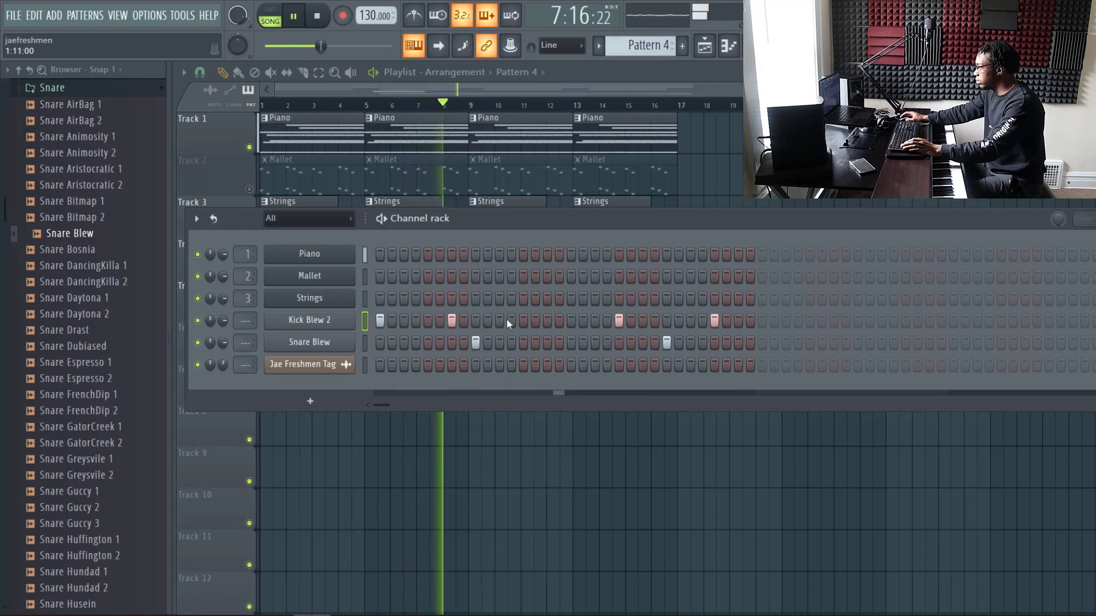
- Add Kick Blew 2 hits on steps 13 and 27 and remove the one on step 29
click(524, 321)
click(535, 321)
click(535, 321)
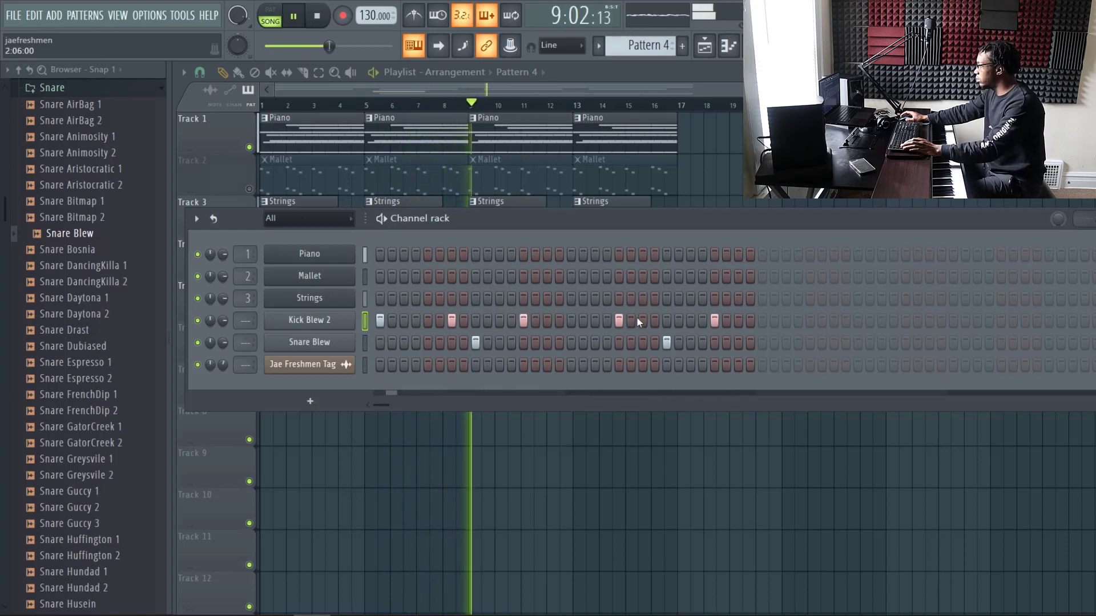
click(690, 321)
click(714, 320)
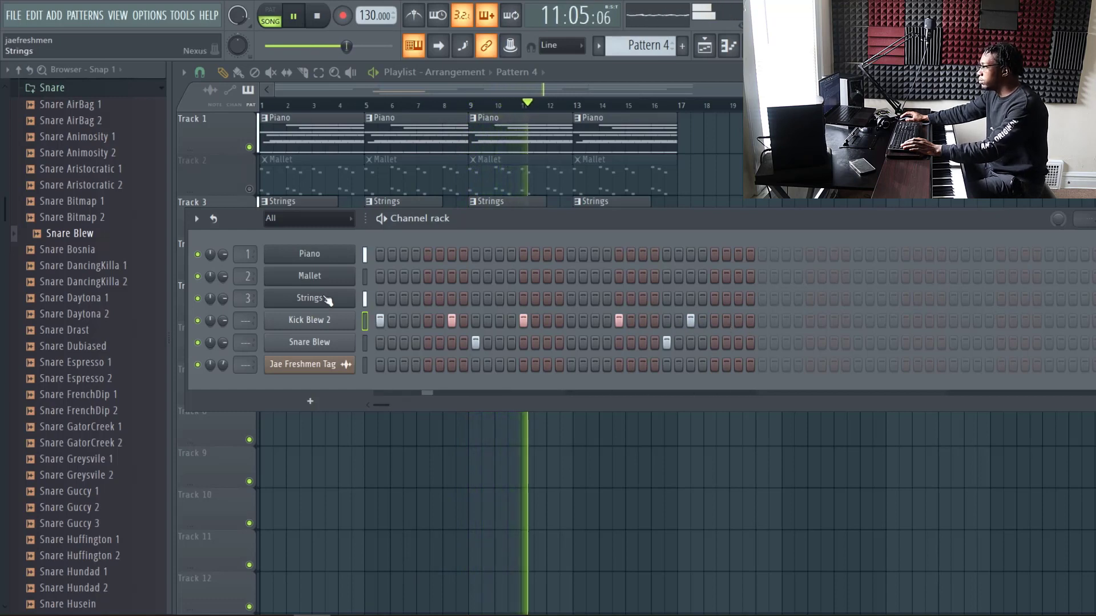
- Stop playback and add ClosedHH Blew 1 from the kit's Hihat folder as a channel below Snare Blew
key(space)
scroll(117, 308, up, 6)
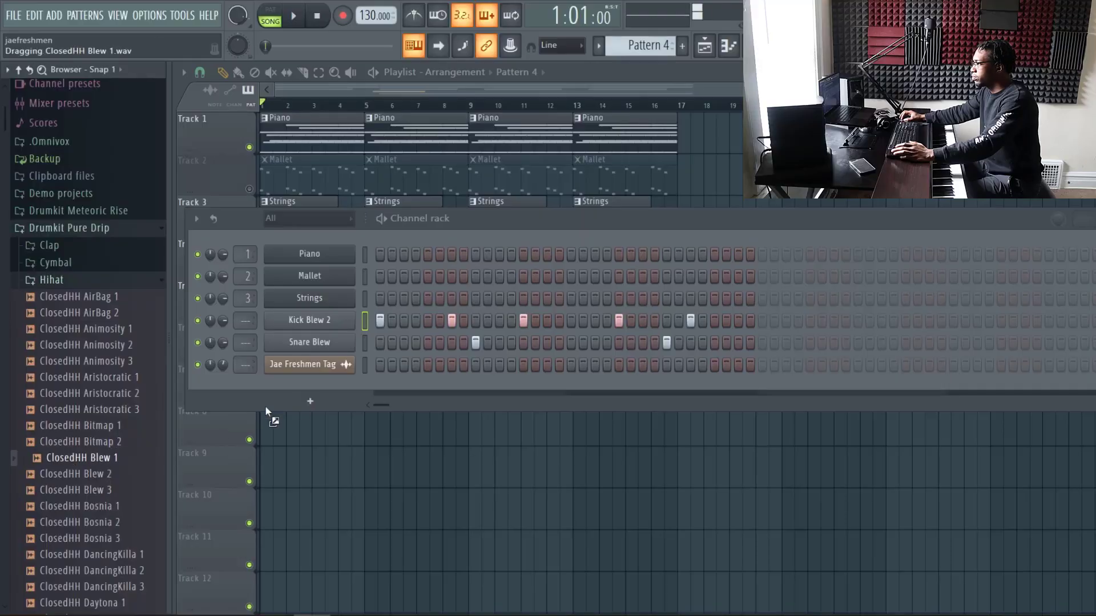
drag(265, 405, 317, 353)
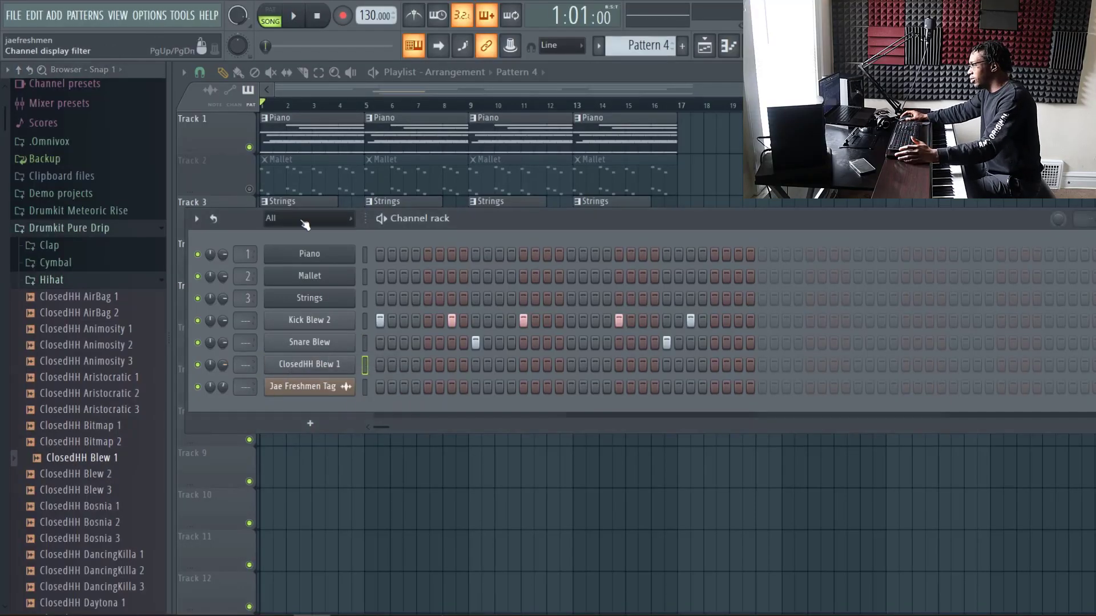
- Create a new pattern, extend it to 32 steps and fill ClosedHH Blew 1 on every second step
click(682, 46)
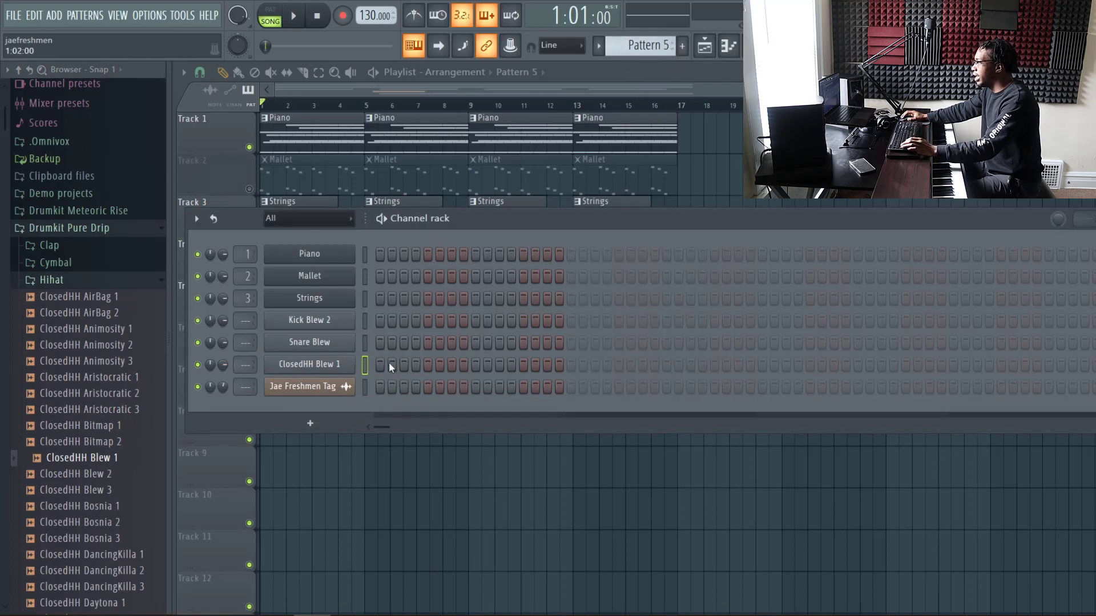
drag(388, 362, 607, 366)
right_click(354, 359)
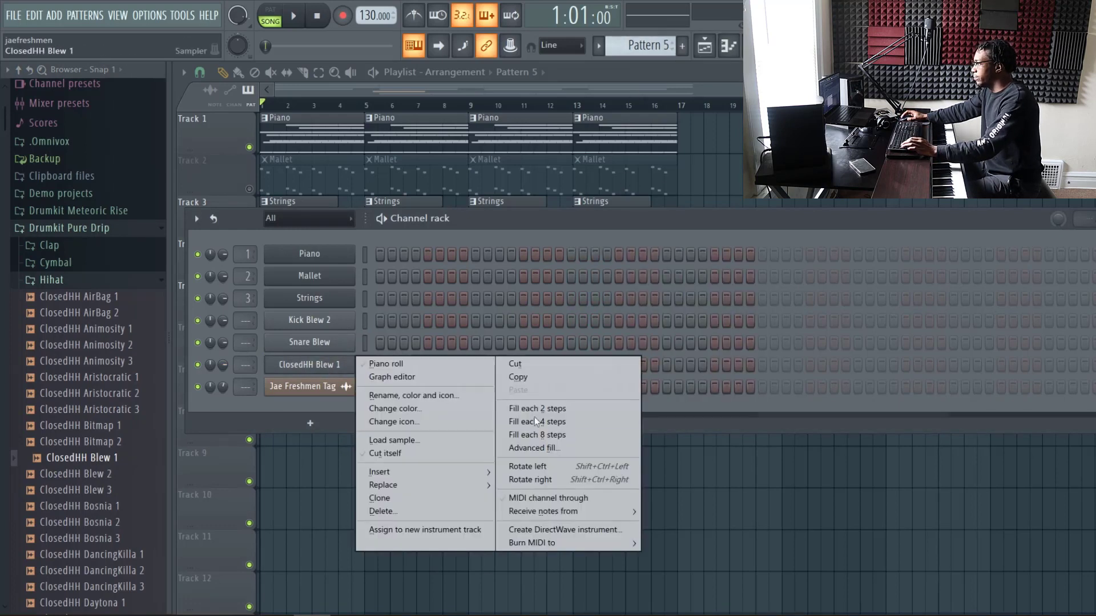
click(538, 410)
- Place six consecutive Pattern 5 clips on Track 6, from bar 5 to the end of bar 16
click(521, 477)
drag(523, 458, 393, 352)
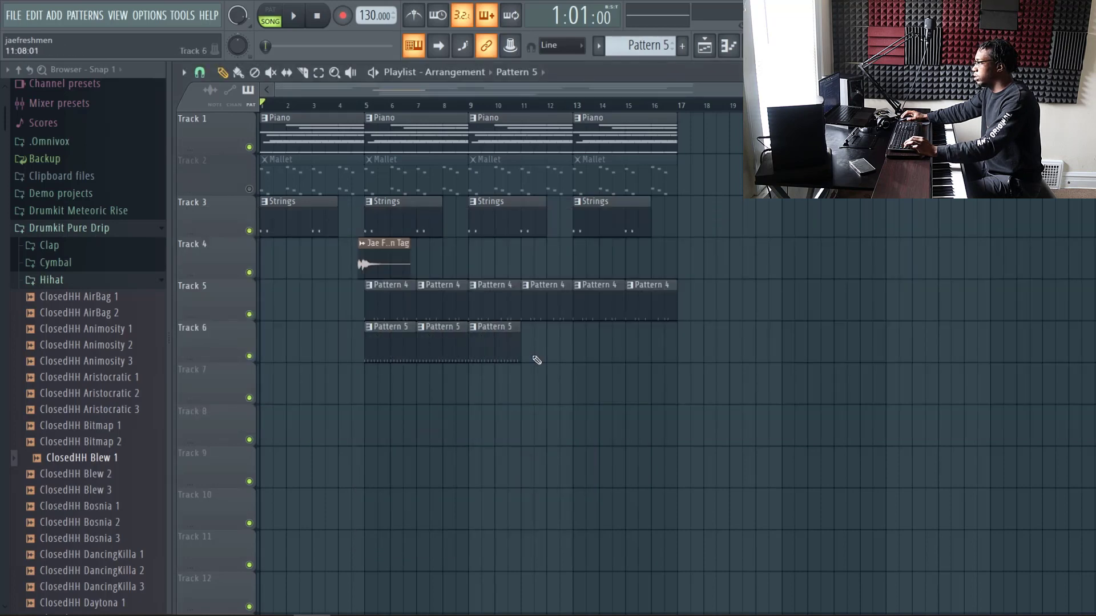
mouse_move(536, 360)
mouse_down()
mouse_move(548, 345)
mouse_move(658, 337)
mouse_up()
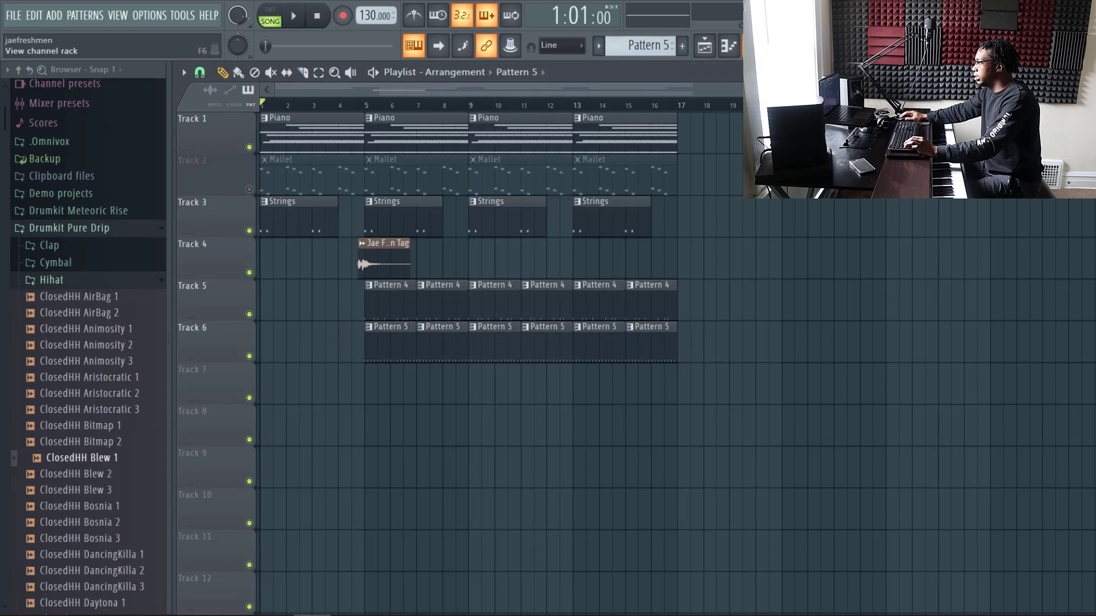
- Play the arrangement from bar 4 to hear the hi-hats with the other drums
click(729, 46)
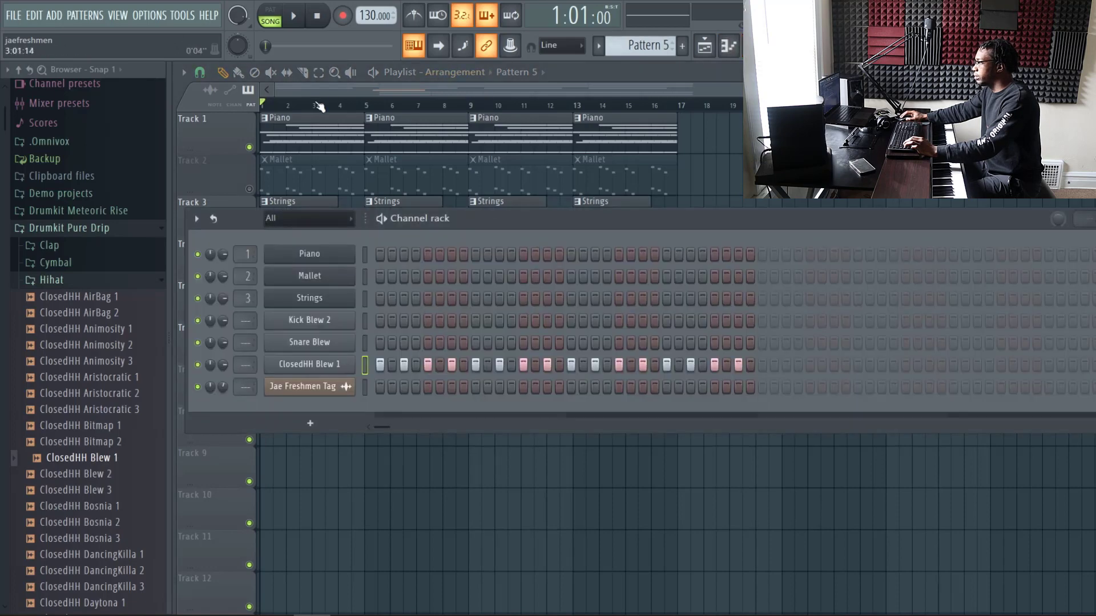
click(339, 107)
click(294, 16)
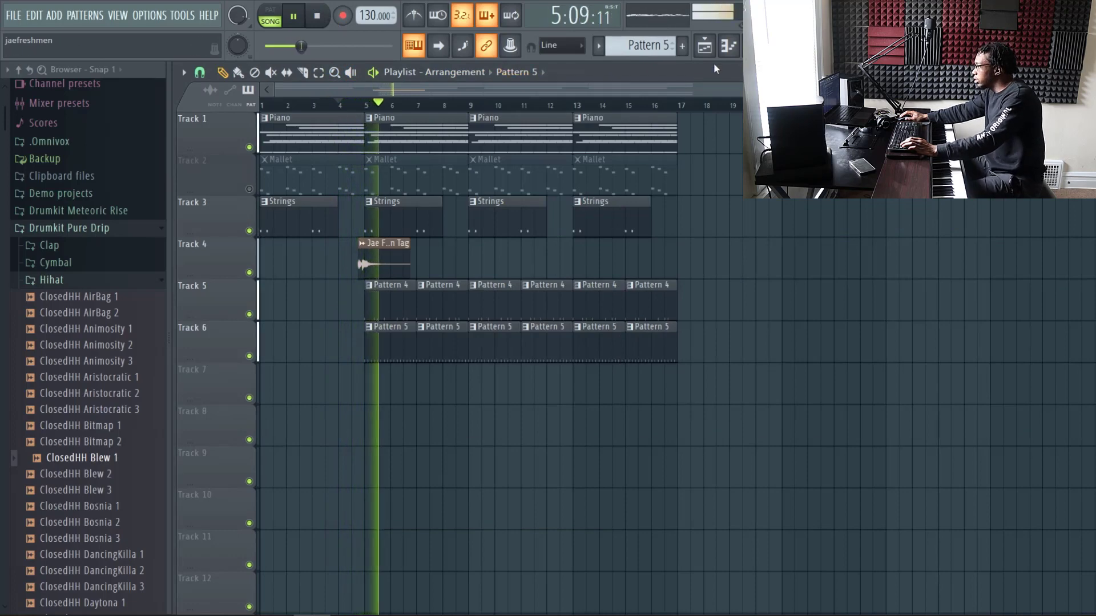
- Using a finer snap in ClosedHH Blew 1's piano roll, add three extra half-step notes between steps 13 and 15 of bar 1
click(729, 45)
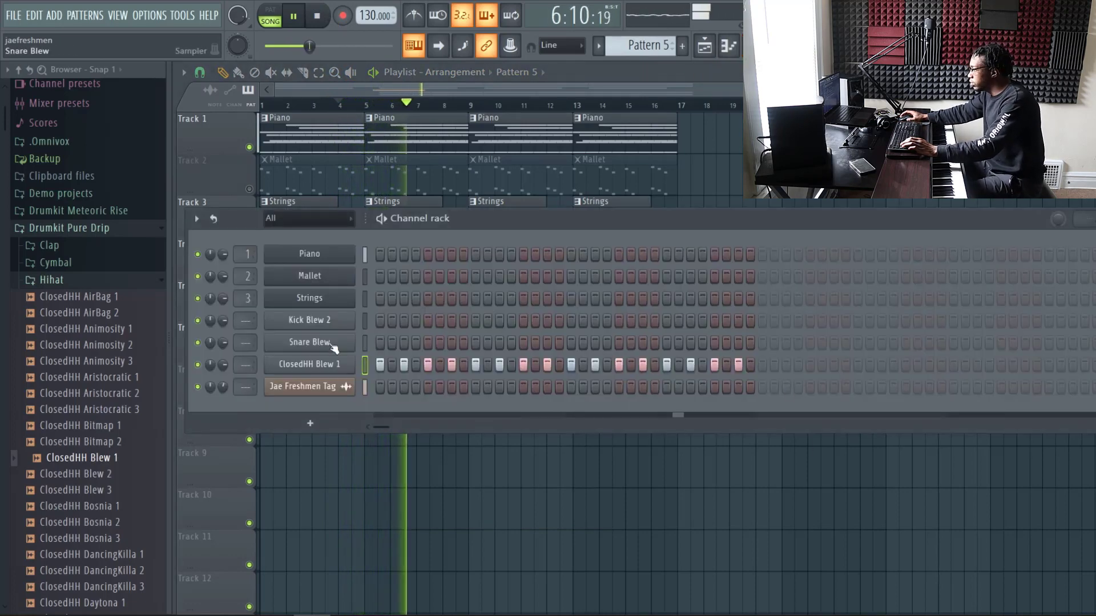
right_click(323, 363)
click(393, 364)
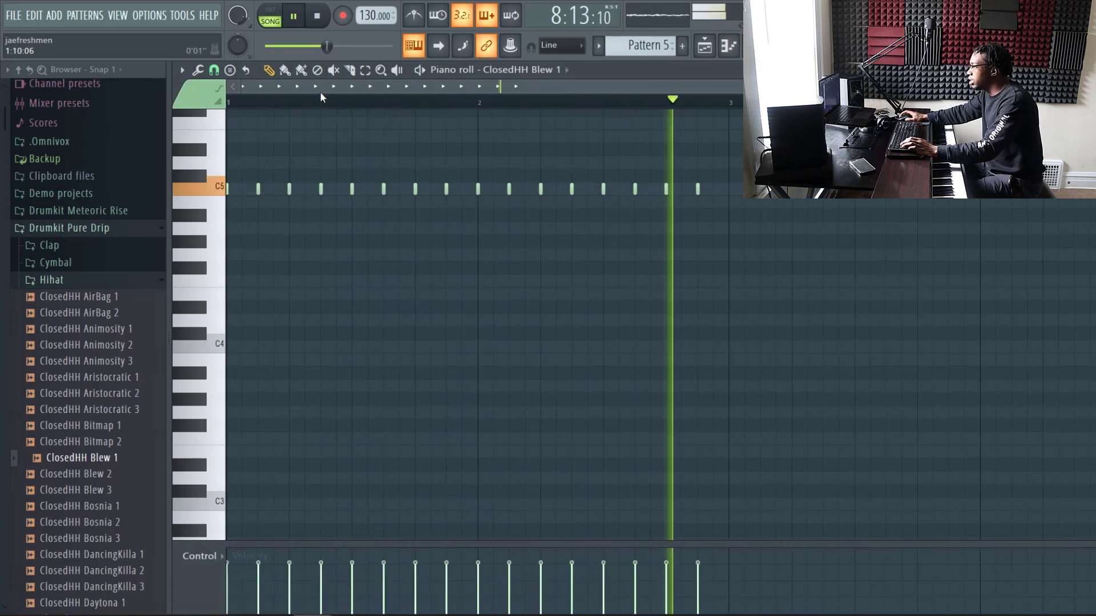
scroll(350, 93, up, 3)
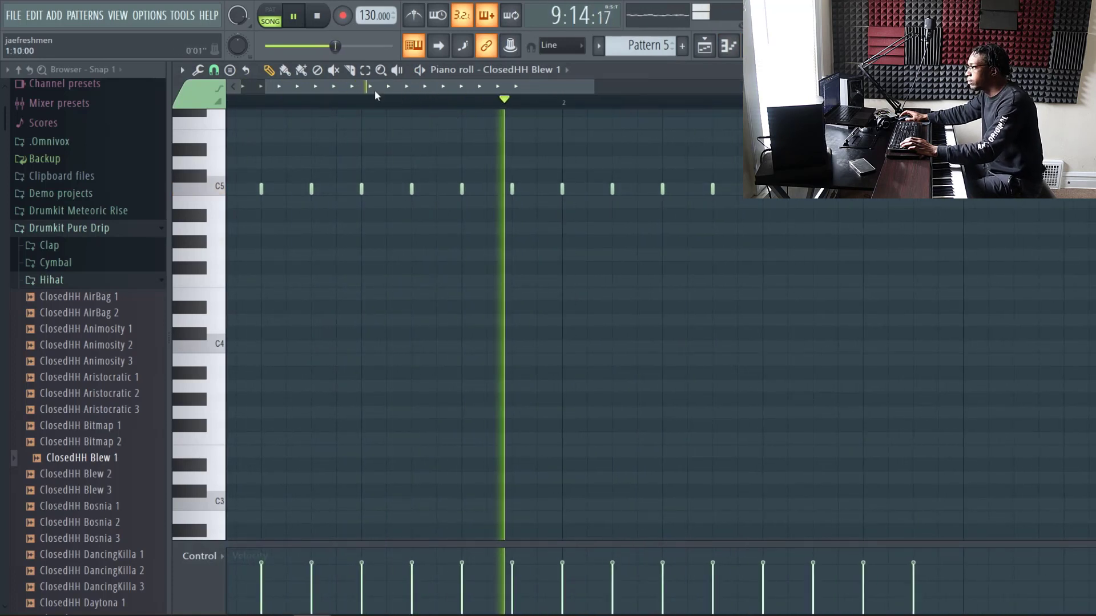
key(space)
click(213, 70)
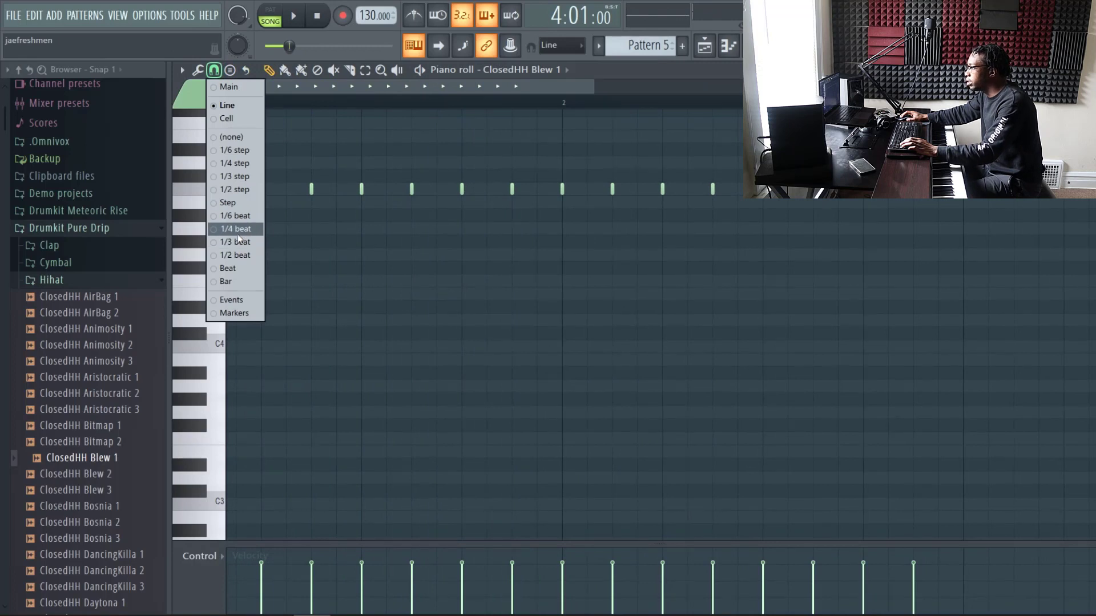
click(239, 178)
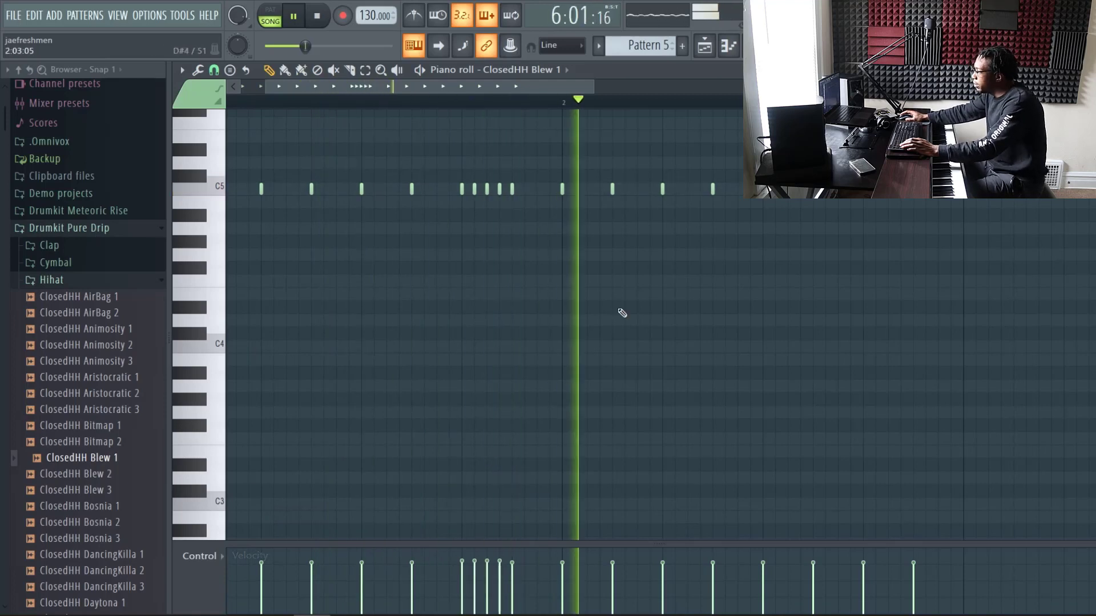
- Add two extra half-step hi-hat notes after step 5 of bar 2, play the rolls back and close the piano roll
key(space)
click(688, 189)
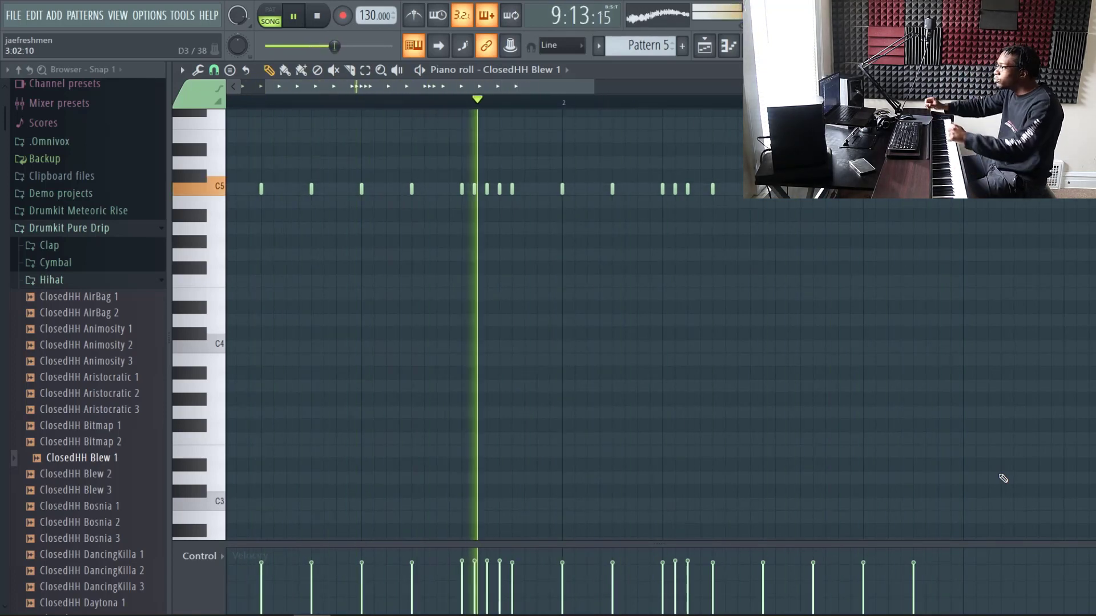
key(space)
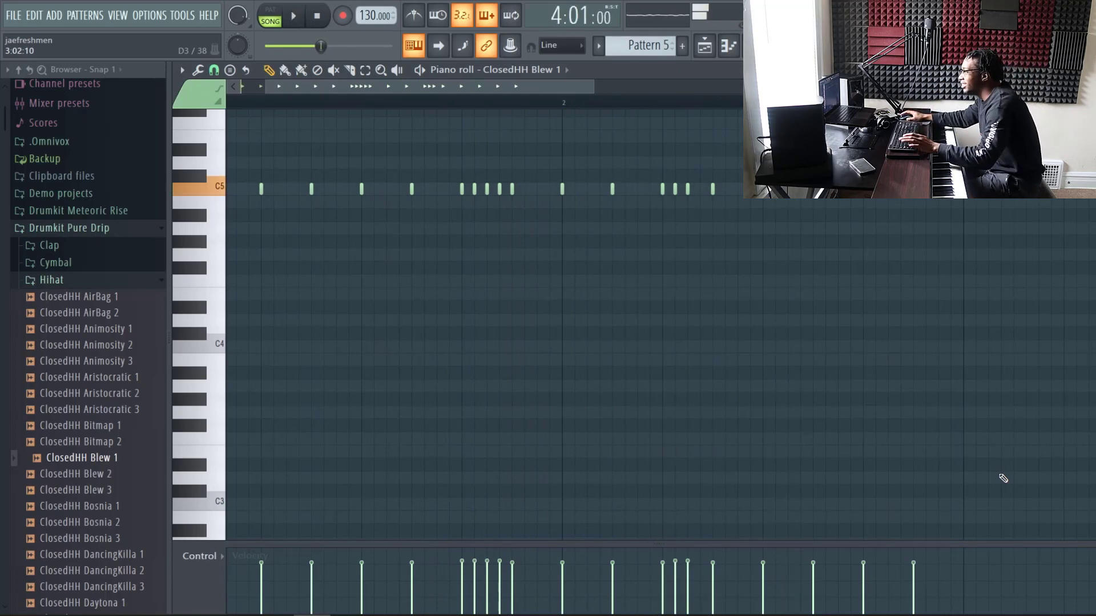
key(Escape)
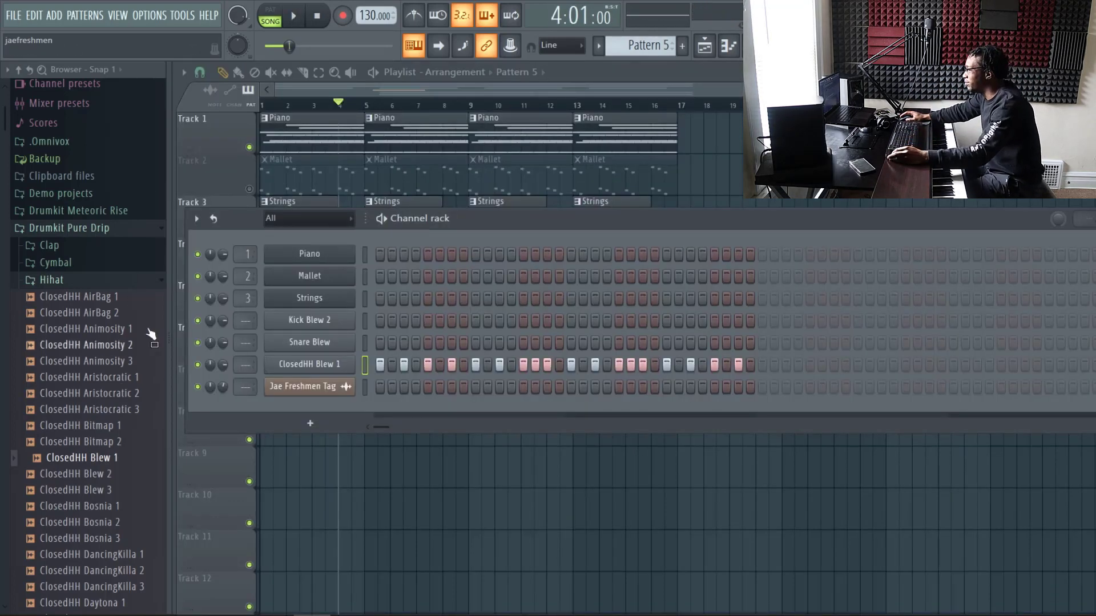
- Add Crash Blew from the Cymbal folder below ClosedHH Blew 1 and create a pattern named Crash with a hit on step 1
click(97, 261)
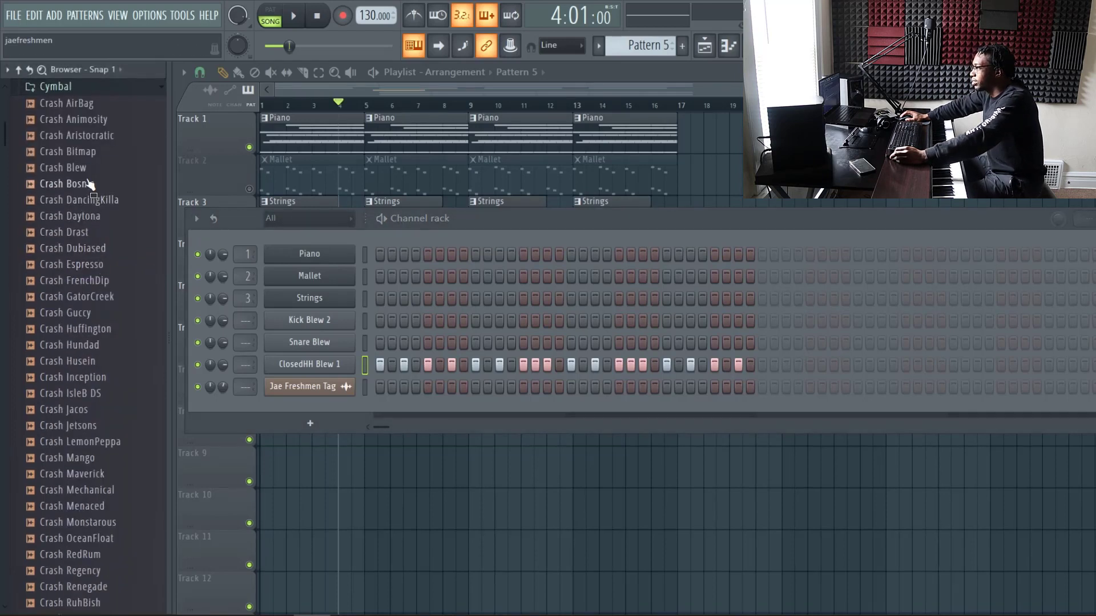
drag(90, 179, 349, 378)
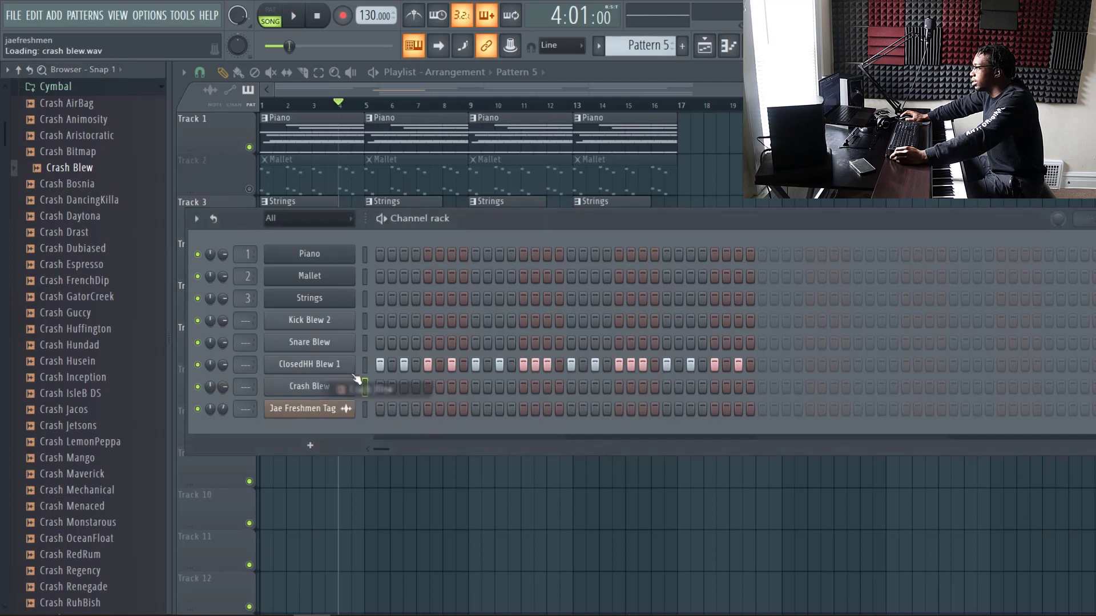
click(683, 46)
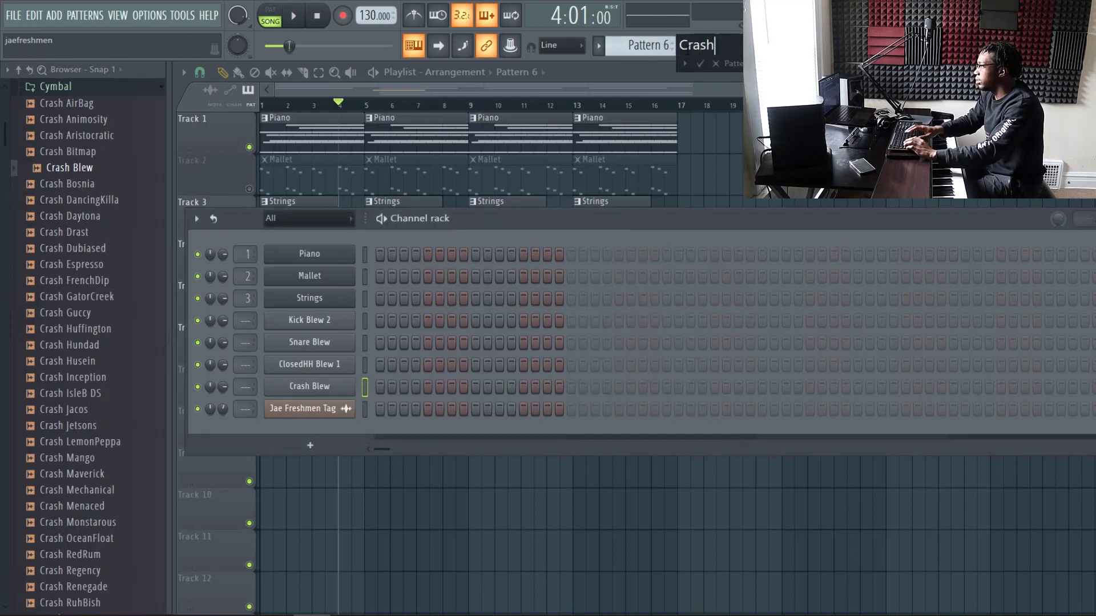
key(Return)
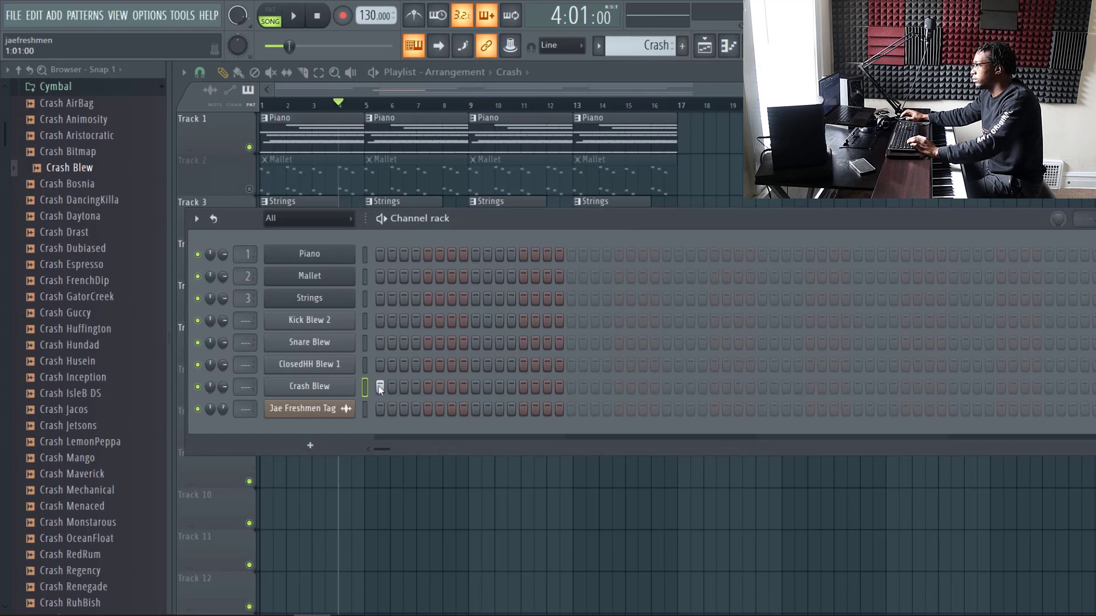
- Place one Crash clip on Track 7 at bar 5 and play the arrangement
click(404, 483)
drag(372, 372, 373, 372)
key(space)
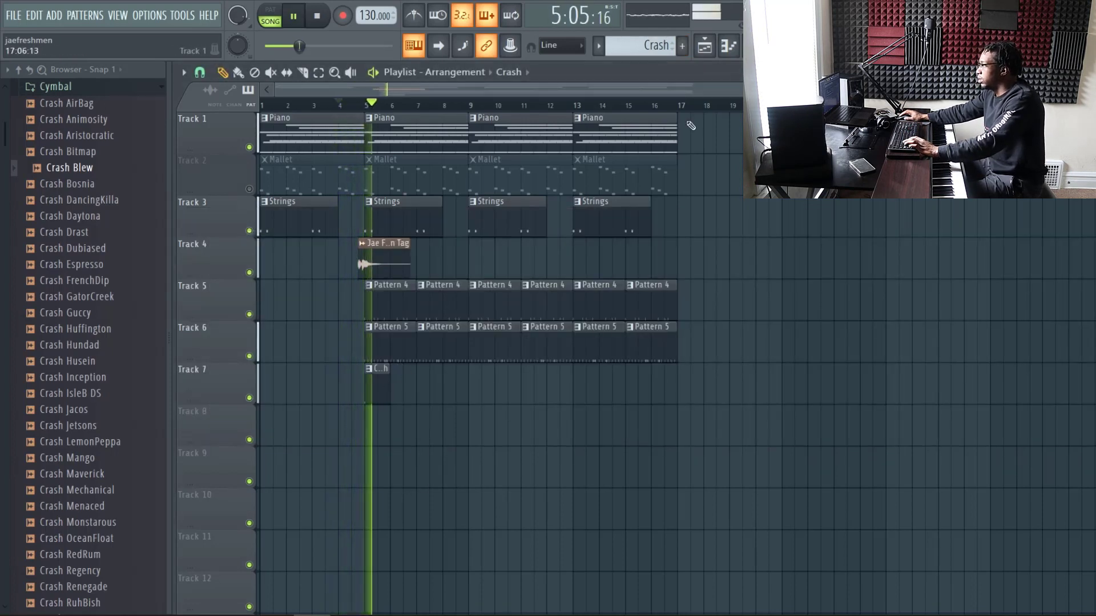
key(F6)
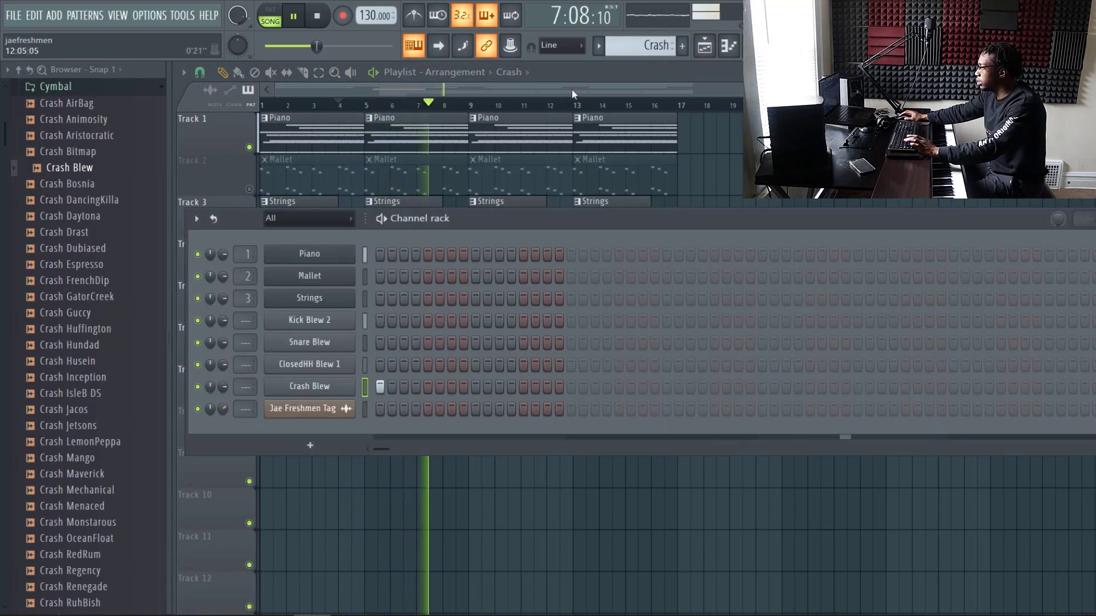
key(F6)
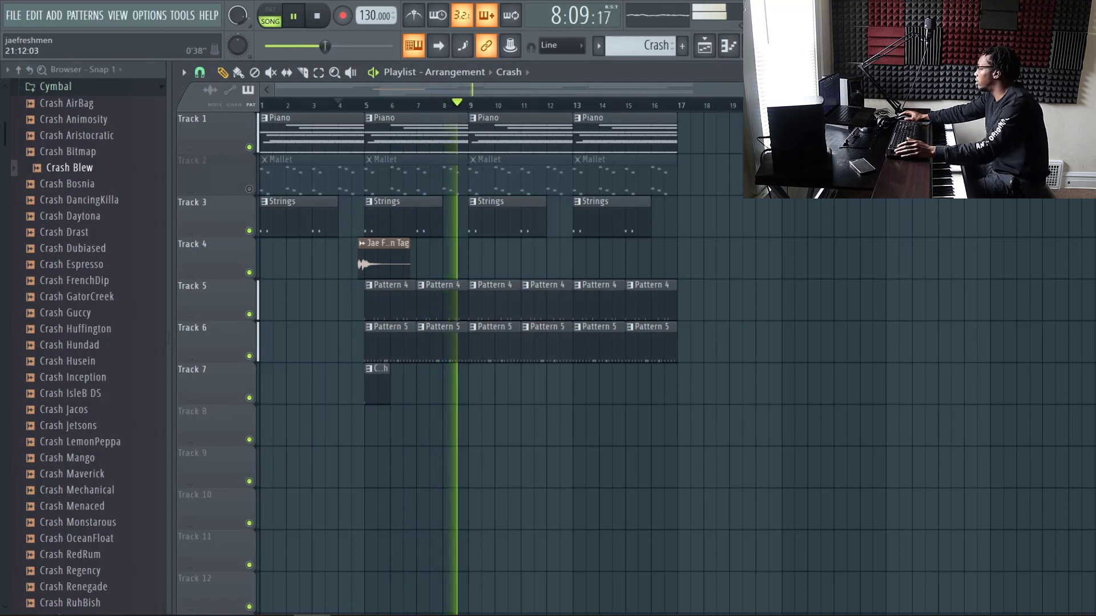
- Preview OpenHH Blew from the drum kit's Hihat folder over the playing arrangement, and stop playback
scroll(70, 394, up, 5)
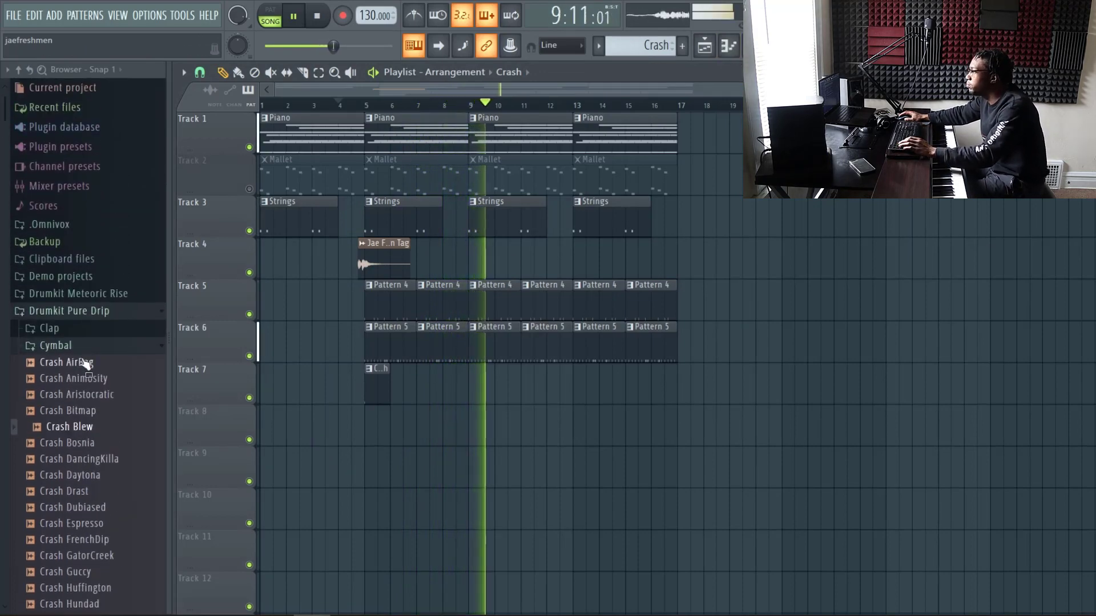
click(72, 348)
scroll(80, 373, down, 15)
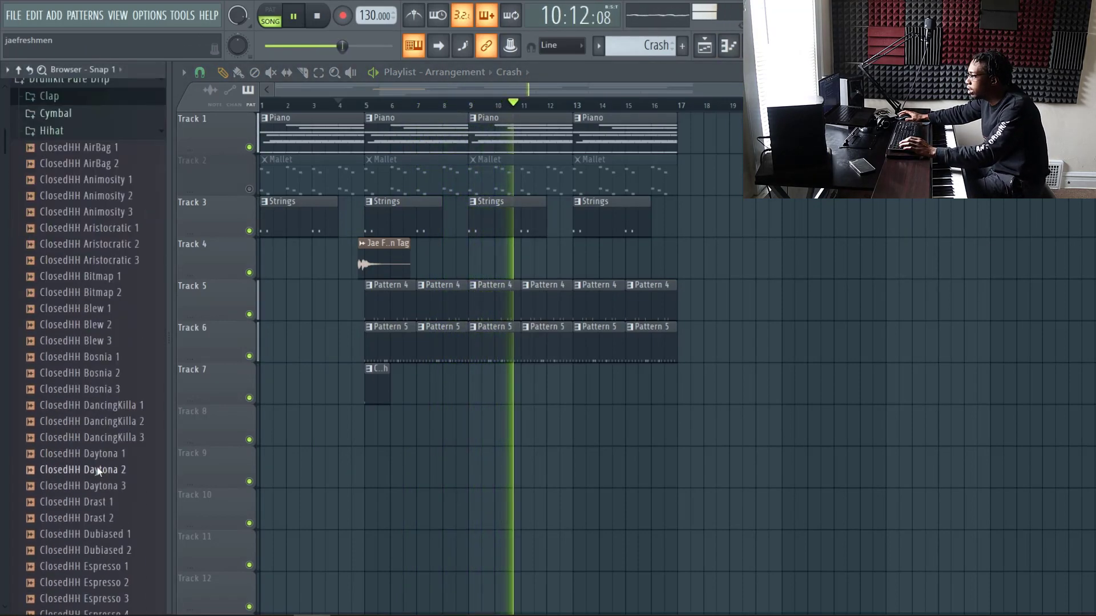
scroll(84, 418, down, 15)
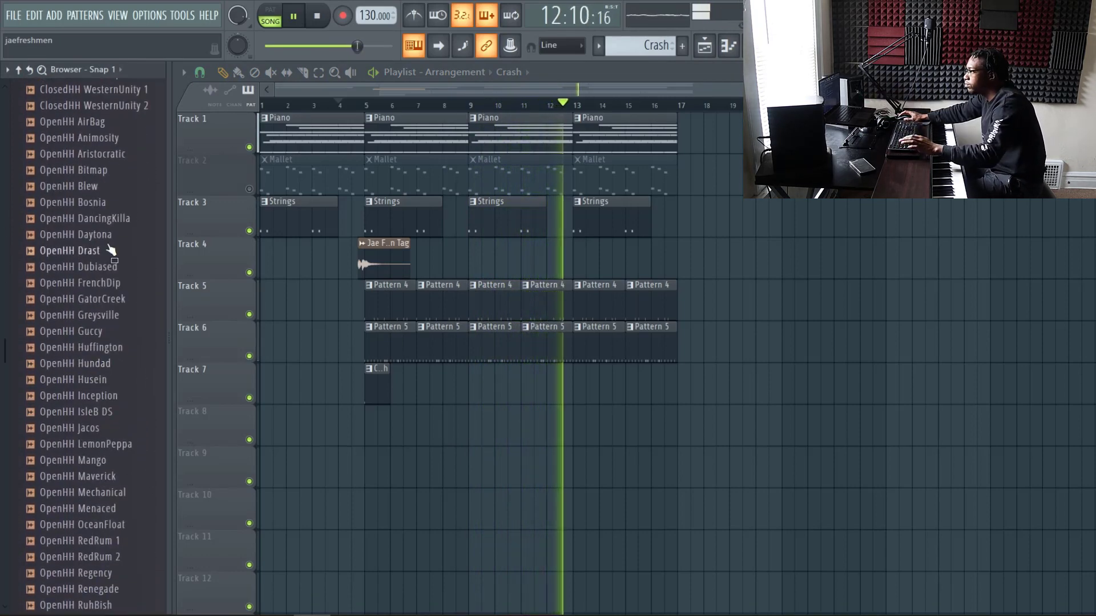
click(74, 186)
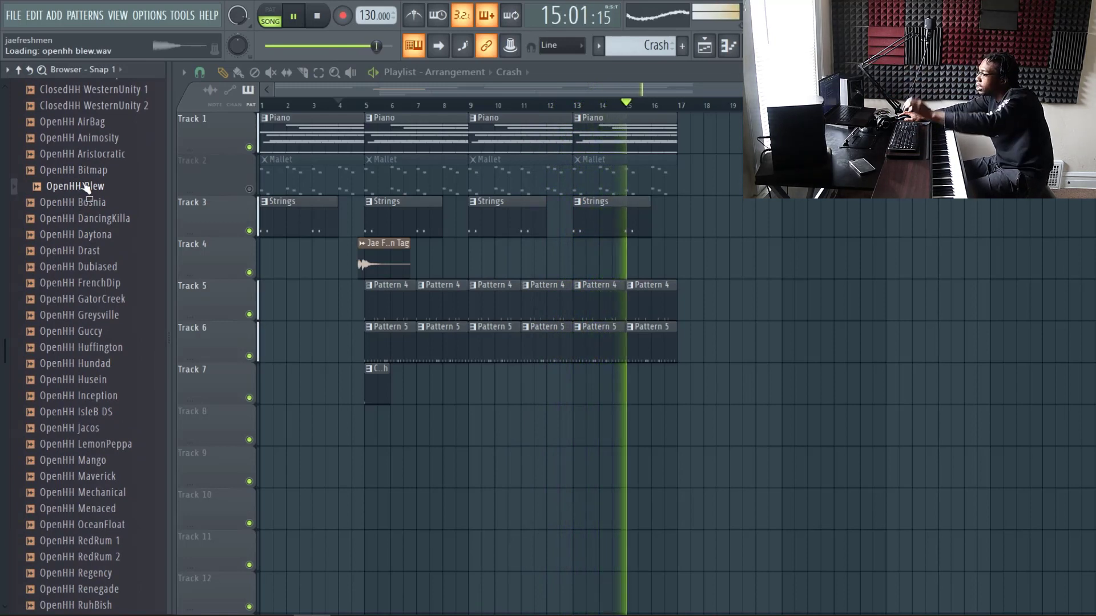
key(space)
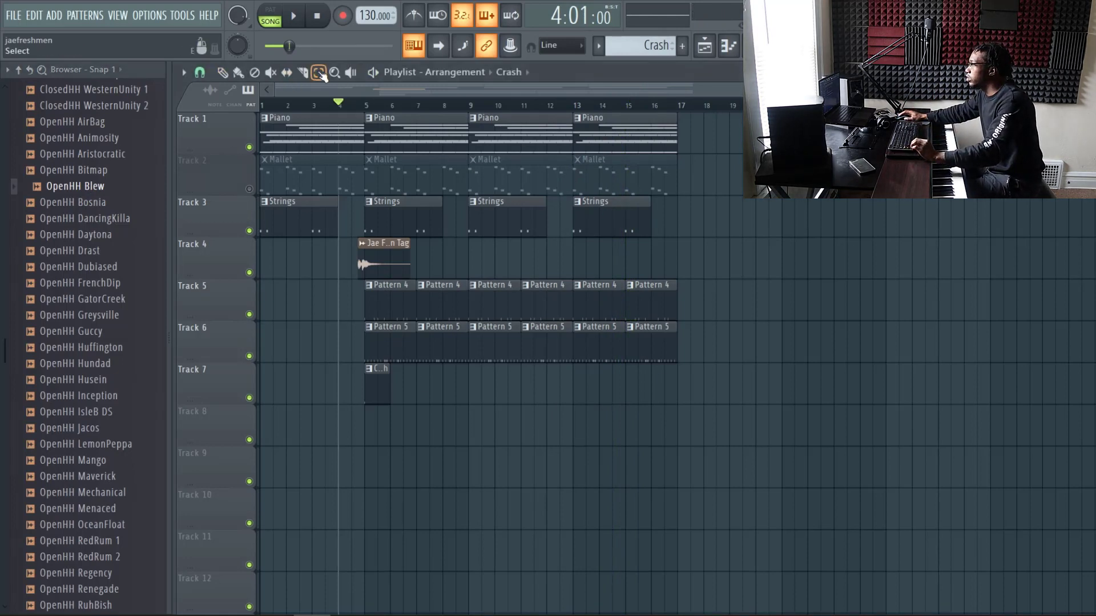
- Duplicate all clips in bars 13 to 16 so the copies start at bar 17
drag(739, 402, 591, 84)
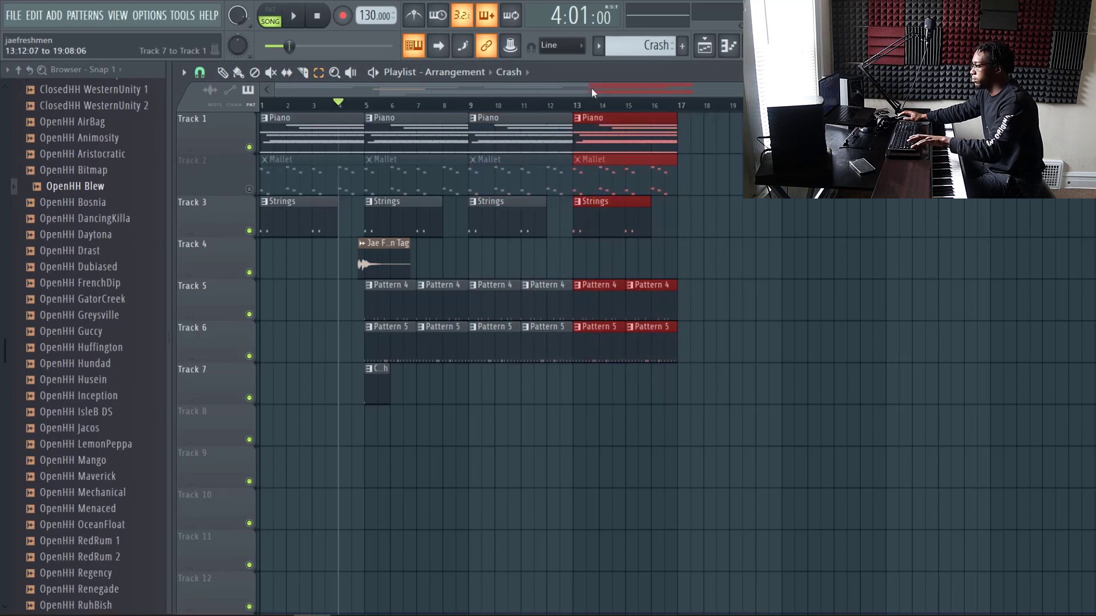
key(ctrl+b)
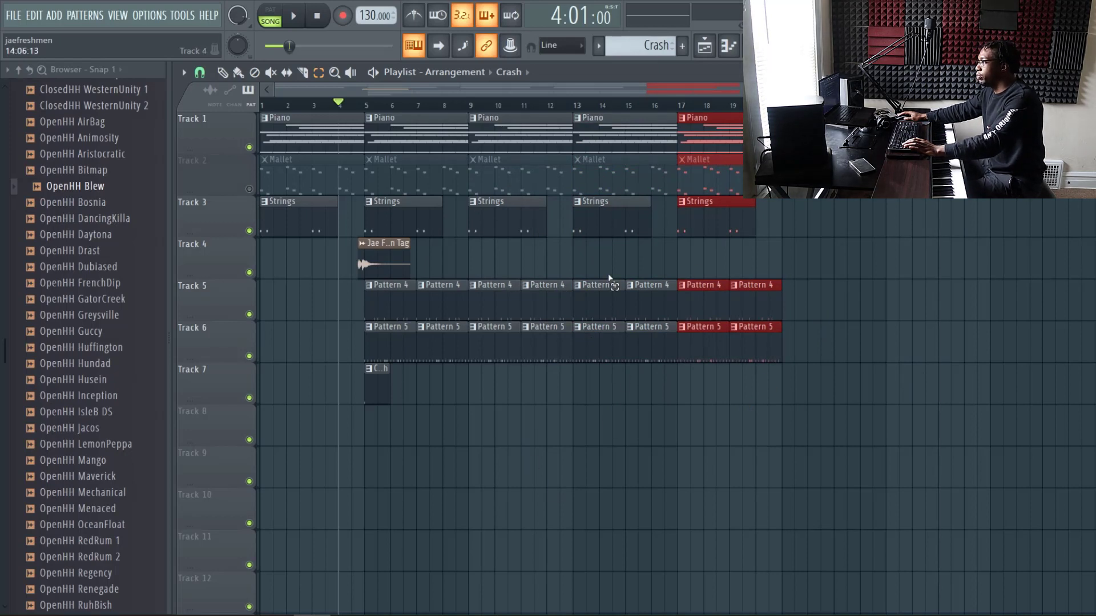
drag(663, 394, 375, 118)
drag(832, 507, 724, 139)
drag(712, 102, 711, 102)
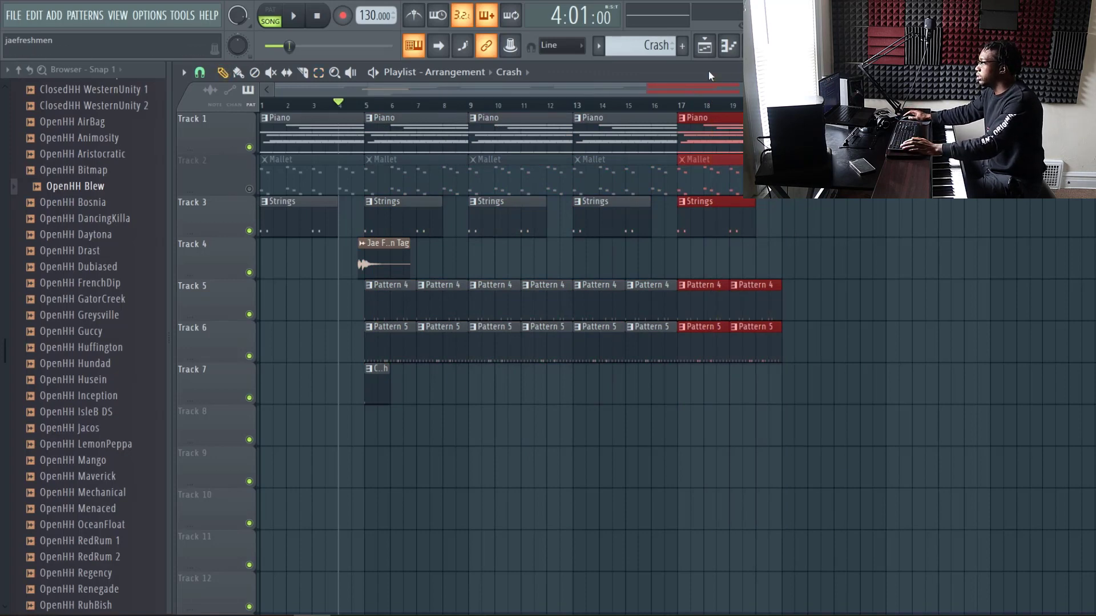
- Add OpenHH Blew as a channel below Crash Blew and create a pattern named Open Hat
click(728, 45)
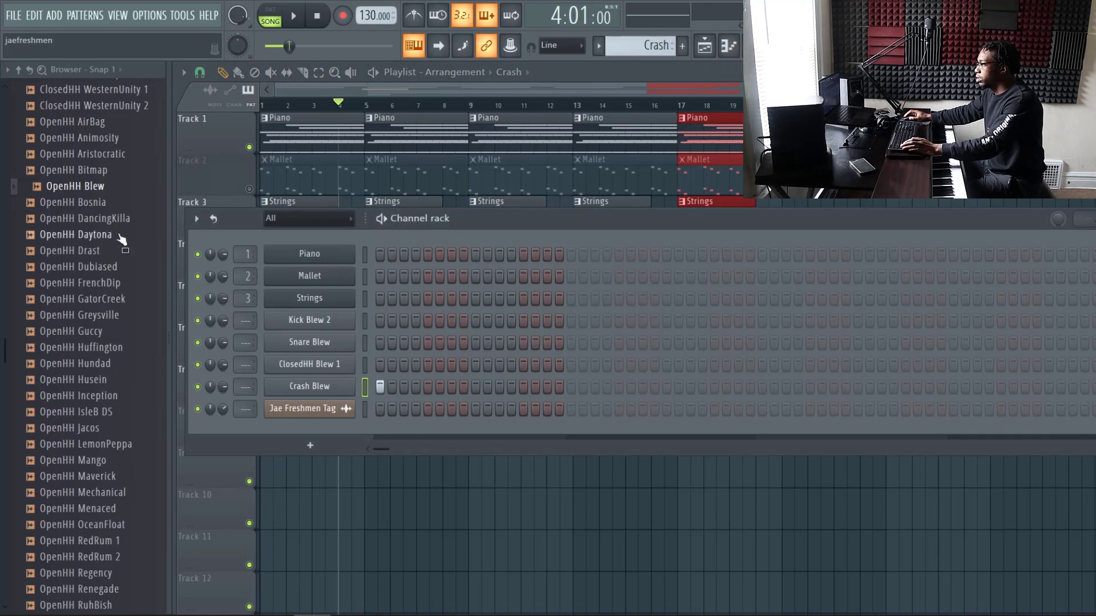
drag(109, 187, 358, 406)
click(683, 47)
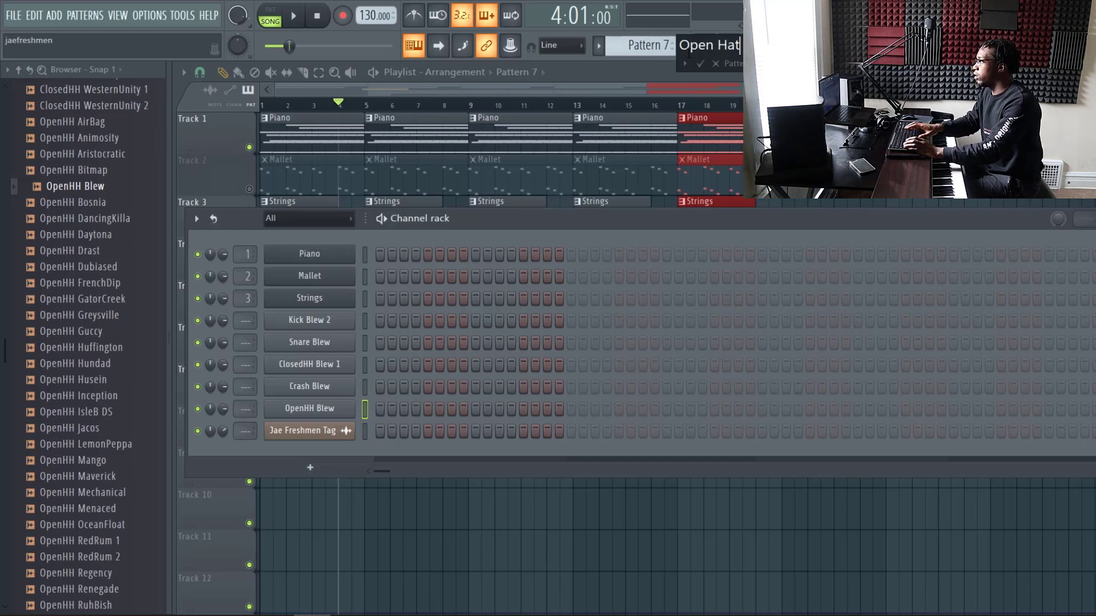
key(Return)
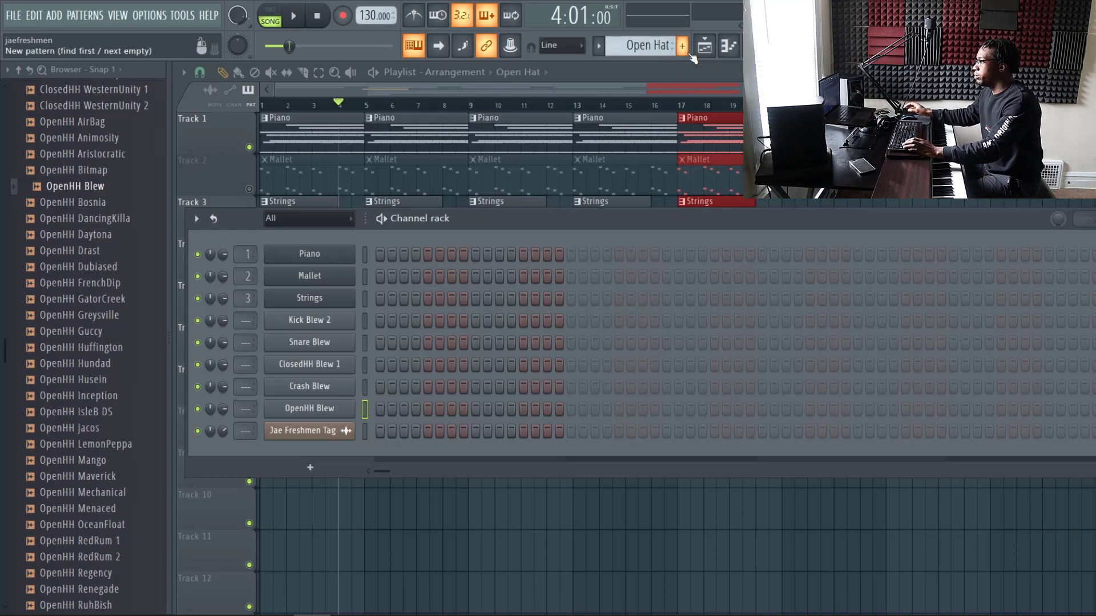
- Add OpenHH Blew hits on steps 5, 13, 21 and 29 of the Open Hat pattern
right_click(332, 415)
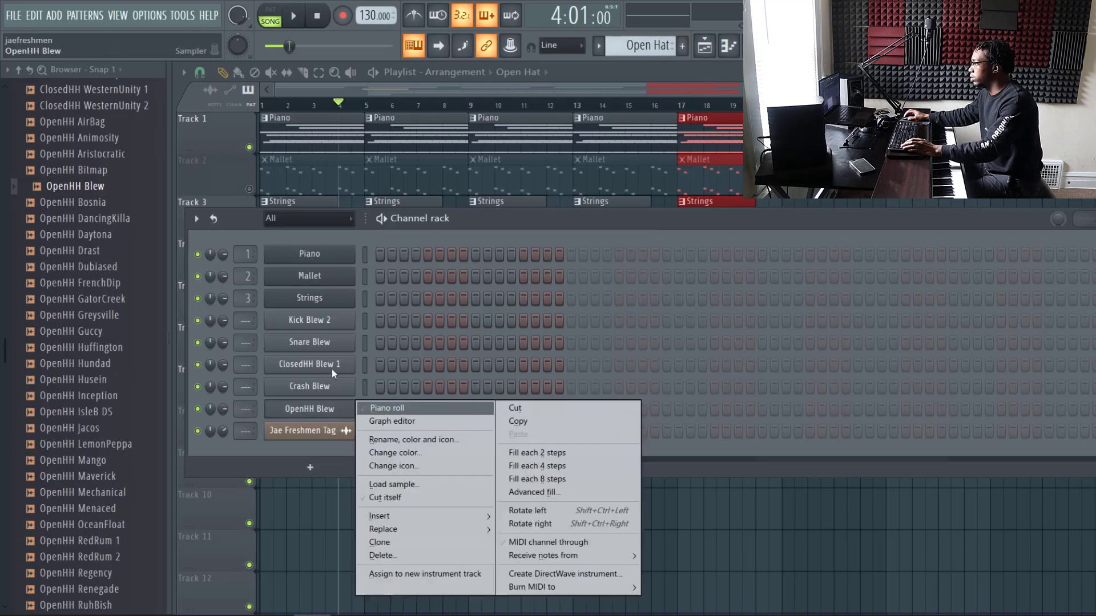
click(439, 343)
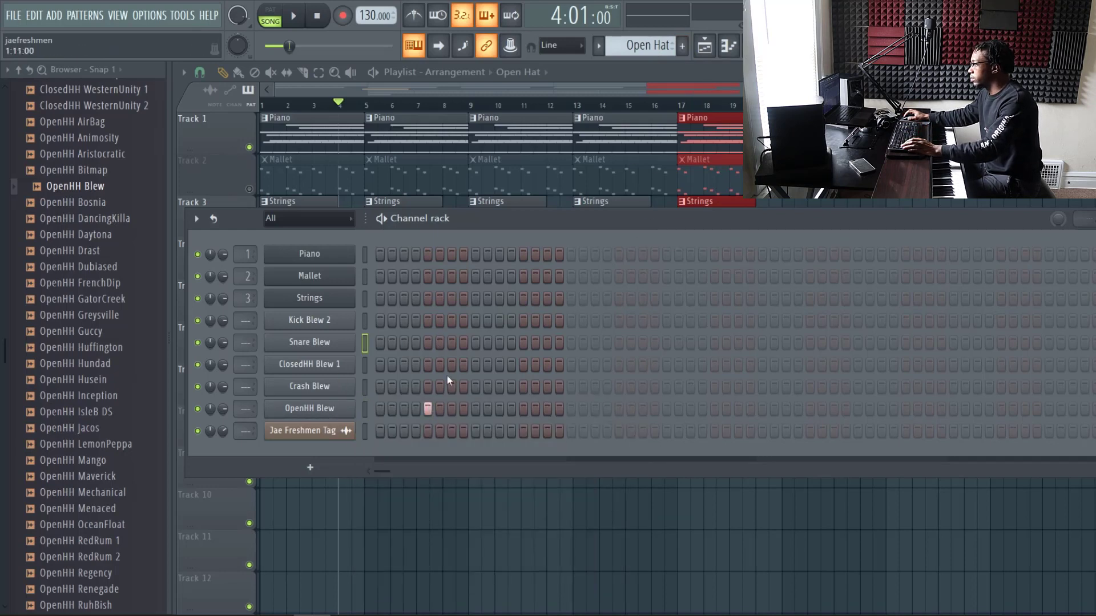
click(619, 414)
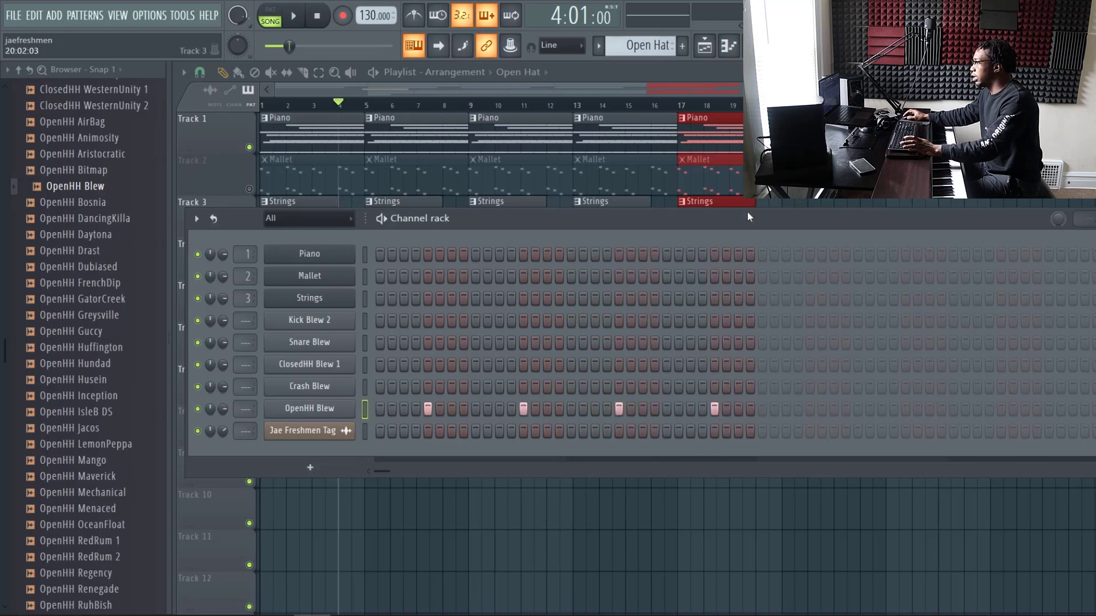
- Place Open Hat clips on Track 7 at bars 13, 15, 17 and 19, and play the arrangement back
click(876, 178)
drag(545, 388, 736, 388)
key(space)
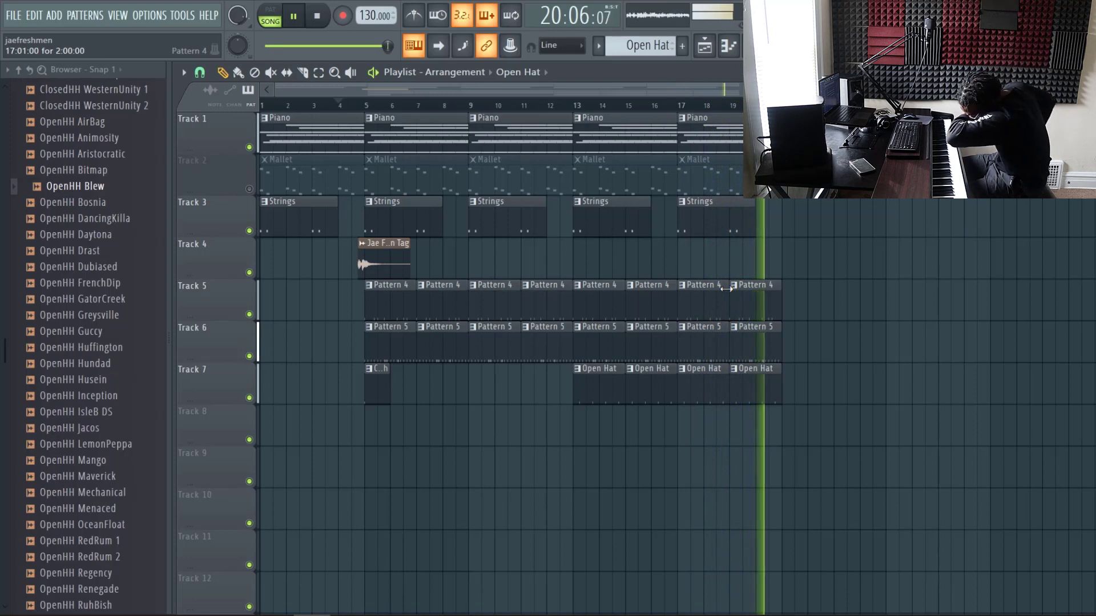
key(space)
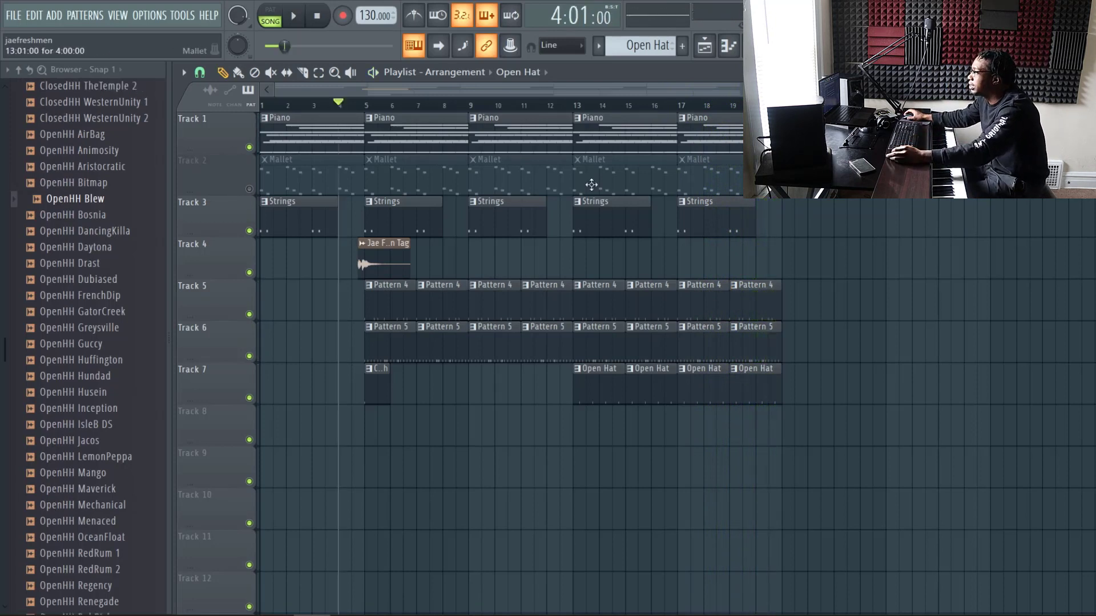
- Unmute Track 2 and leave Mallet clips only at bars 1, 13 and 17
right_click(513, 177)
right_click(393, 171)
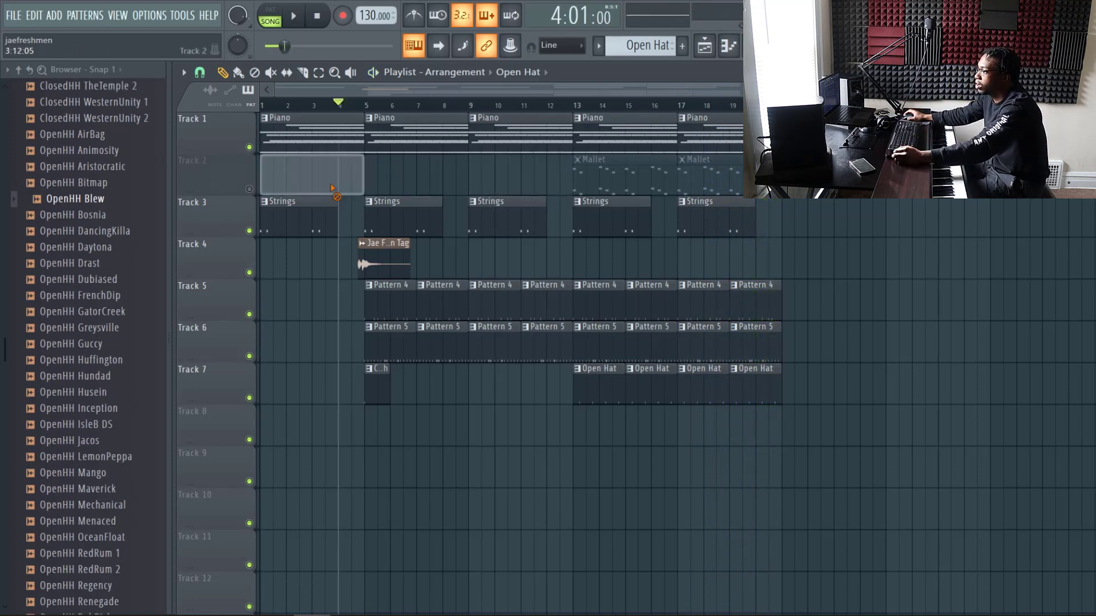
right_click(308, 177)
click(248, 189)
click(660, 182)
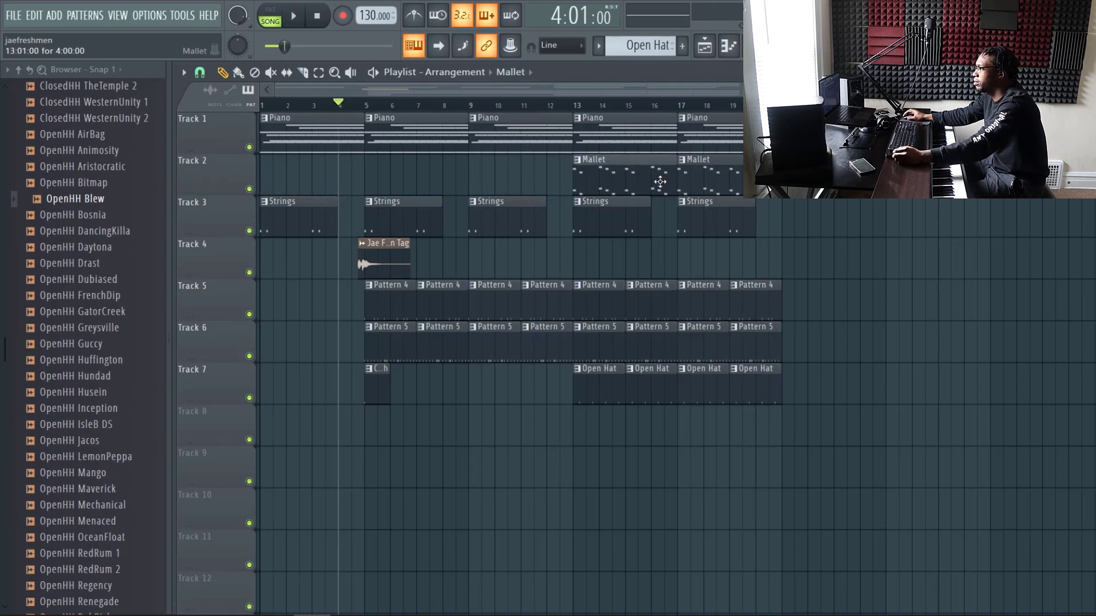
click(335, 181)
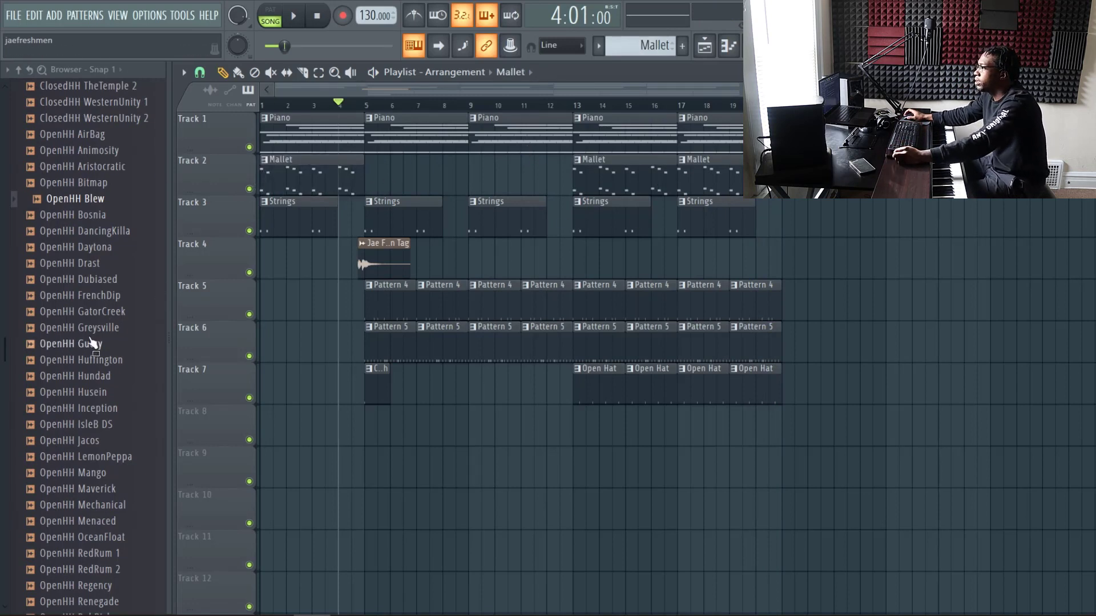
- Preview Kick AirBag 3 and Kick Blew 3 from the Kick folder of Drumkit Pure Drip
scroll(91, 285, up, 15)
scroll(108, 260, up, 10)
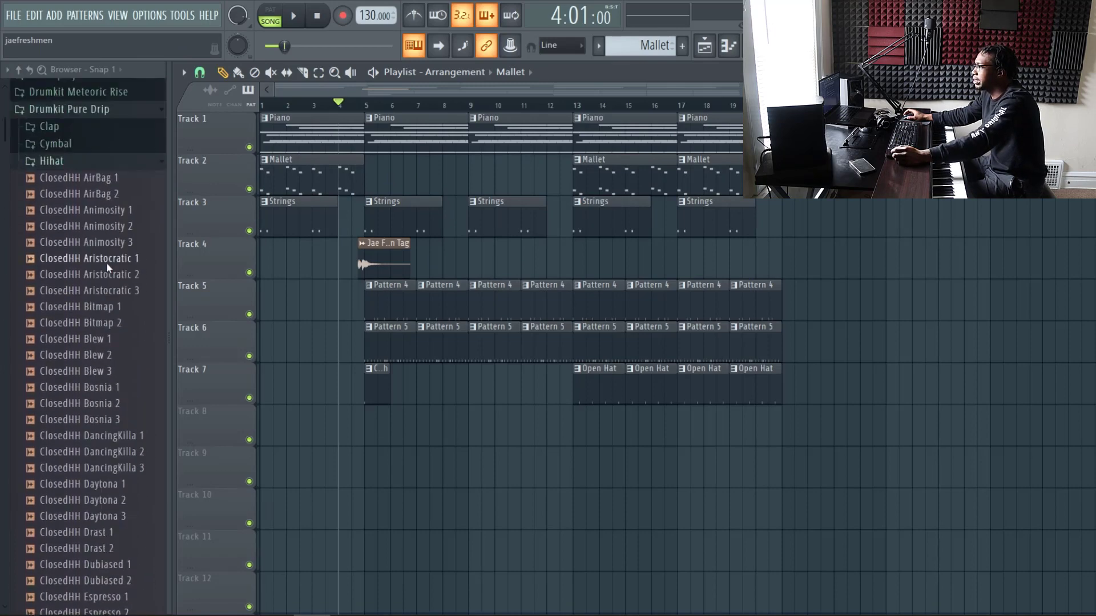
click(81, 184)
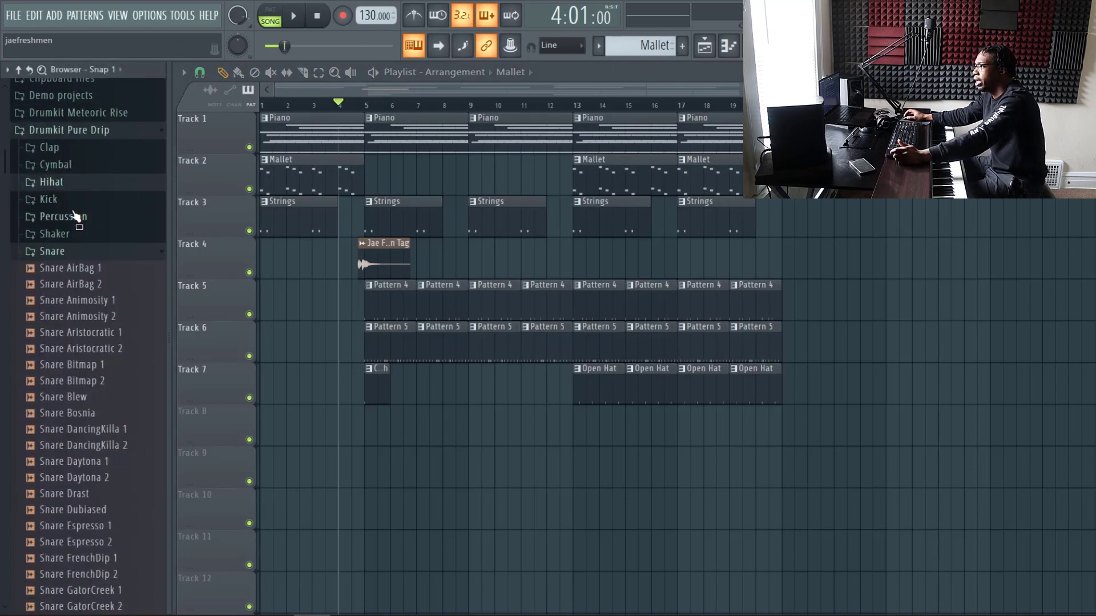
click(71, 200)
click(116, 136)
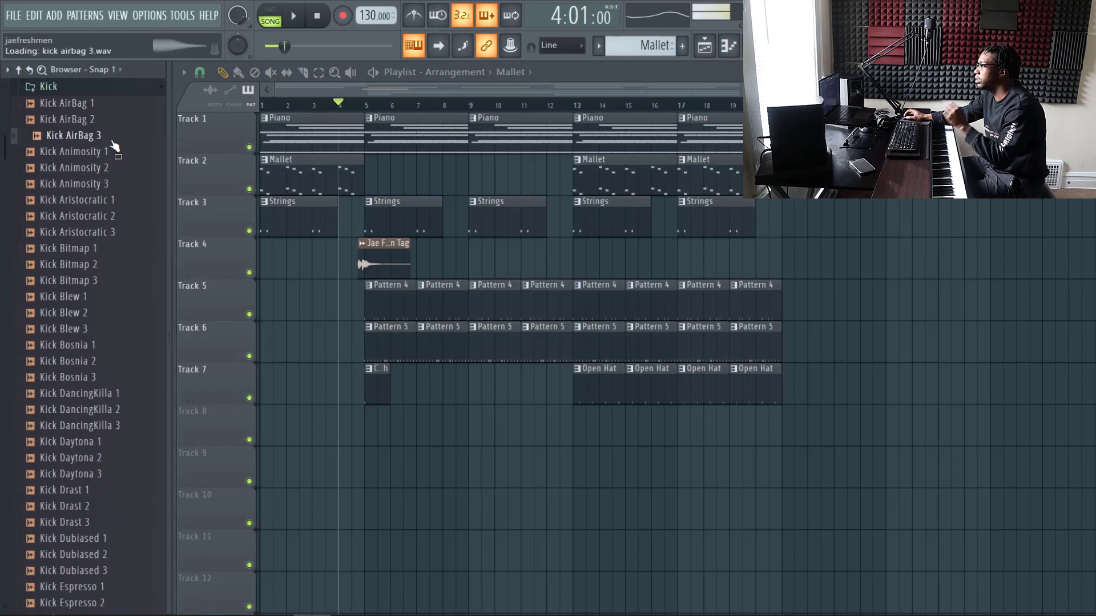
click(77, 329)
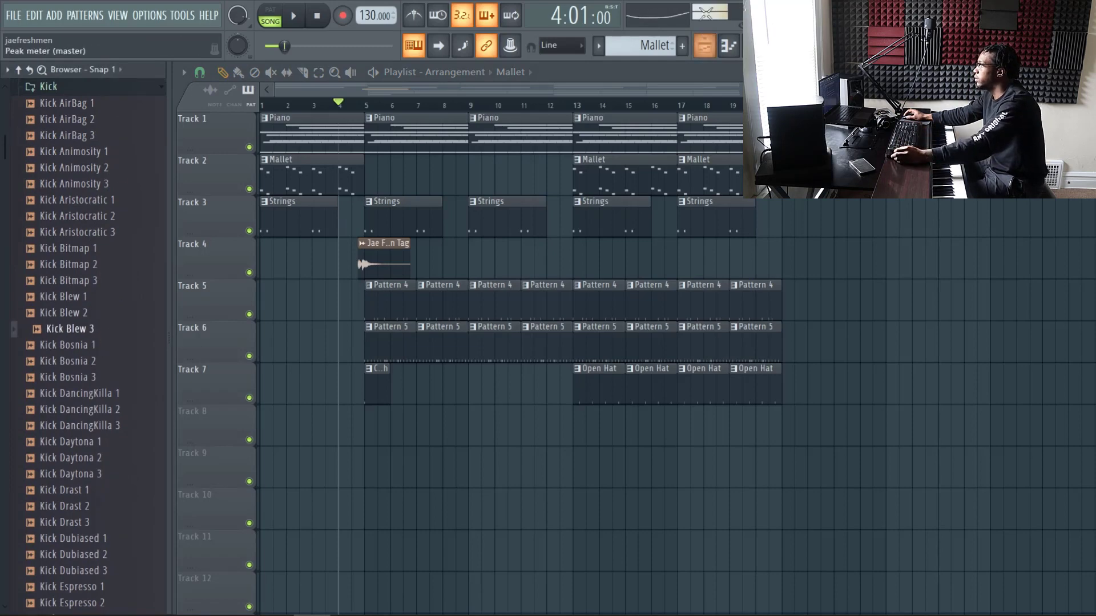
- Add Kick Blew 3 as a channel below OpenHH Blew and rename the channel 808
click(752, 46)
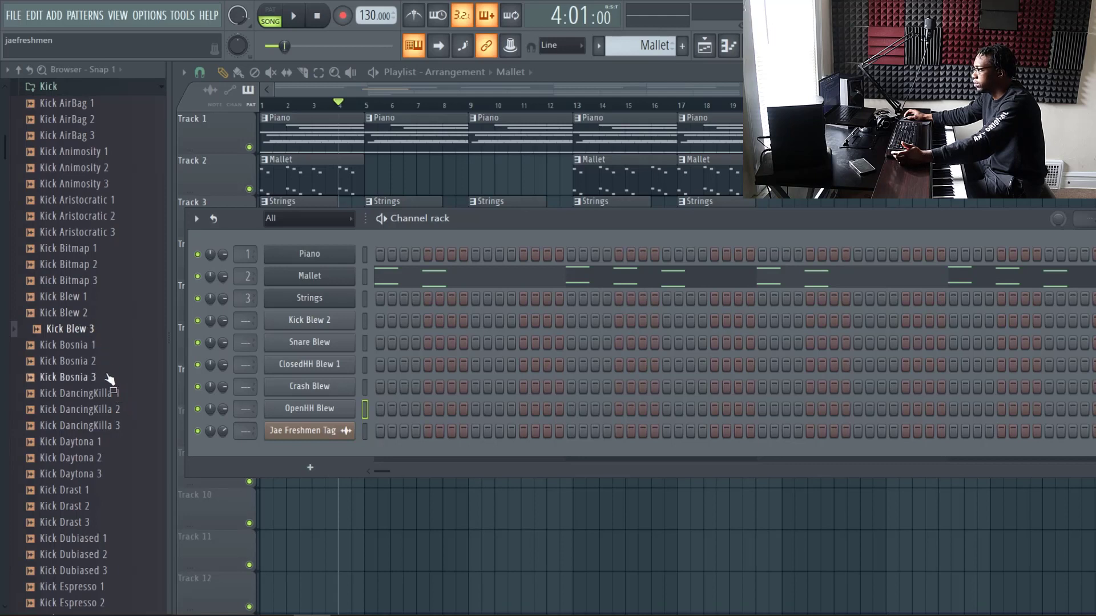
drag(93, 336, 308, 422)
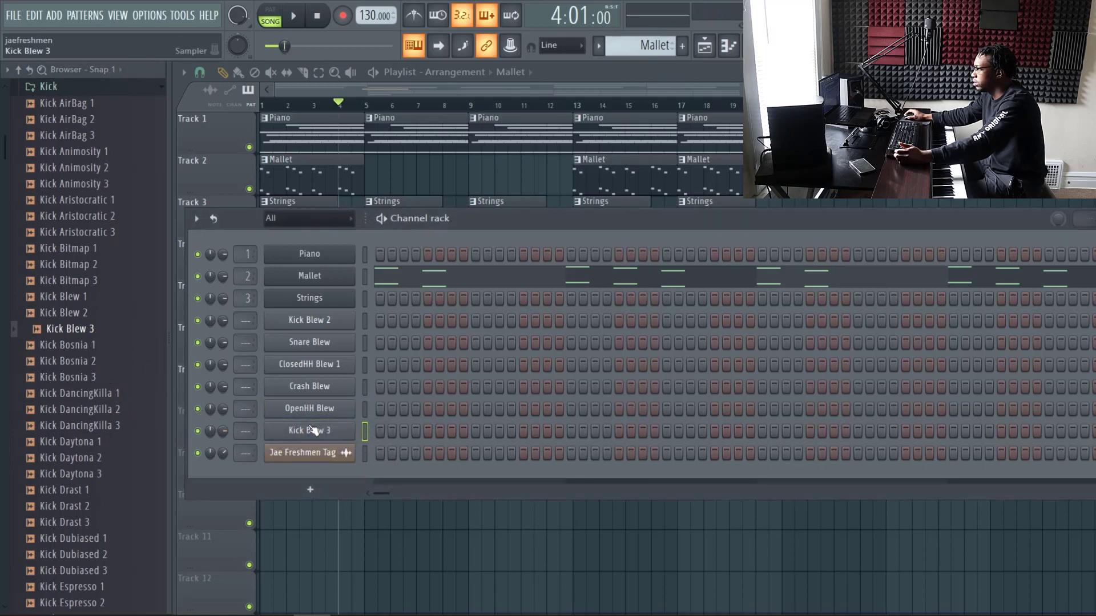
right_click(342, 429)
click(408, 448)
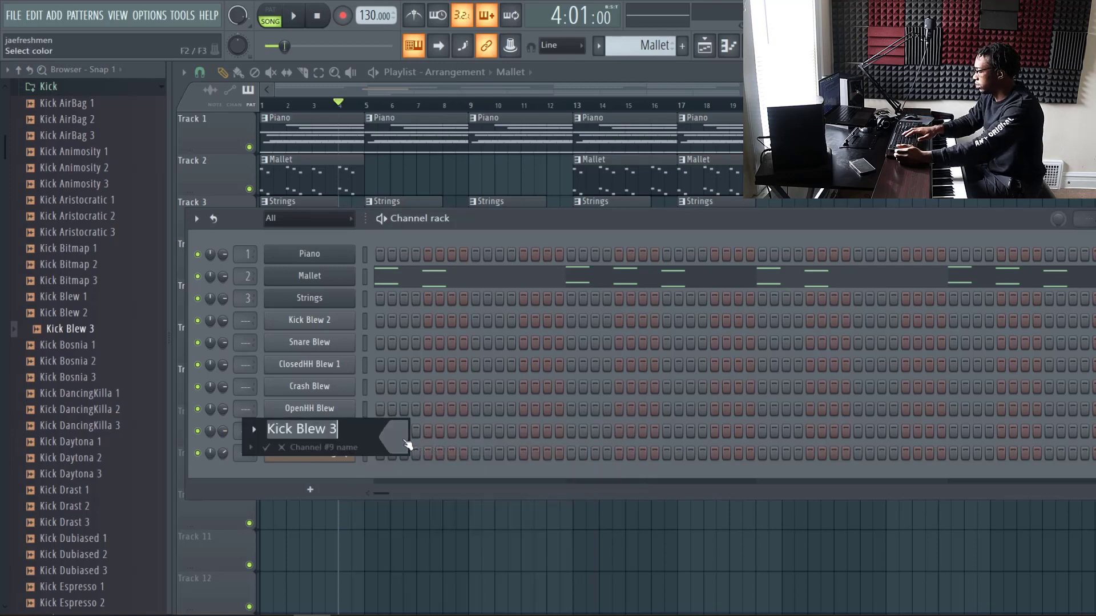
text(808)
key(Return)
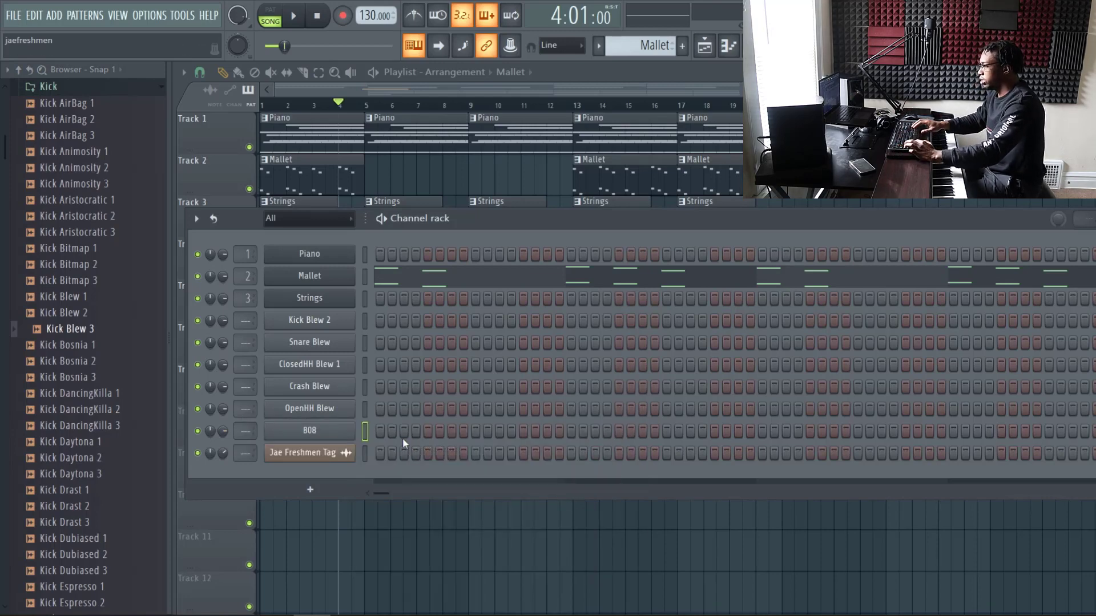
- Move the 808 channel up in the channel rack so it sits directly below Strings
key(alt+Up)
key(alt+Up)
key(alt+Up)
key(alt+Up)
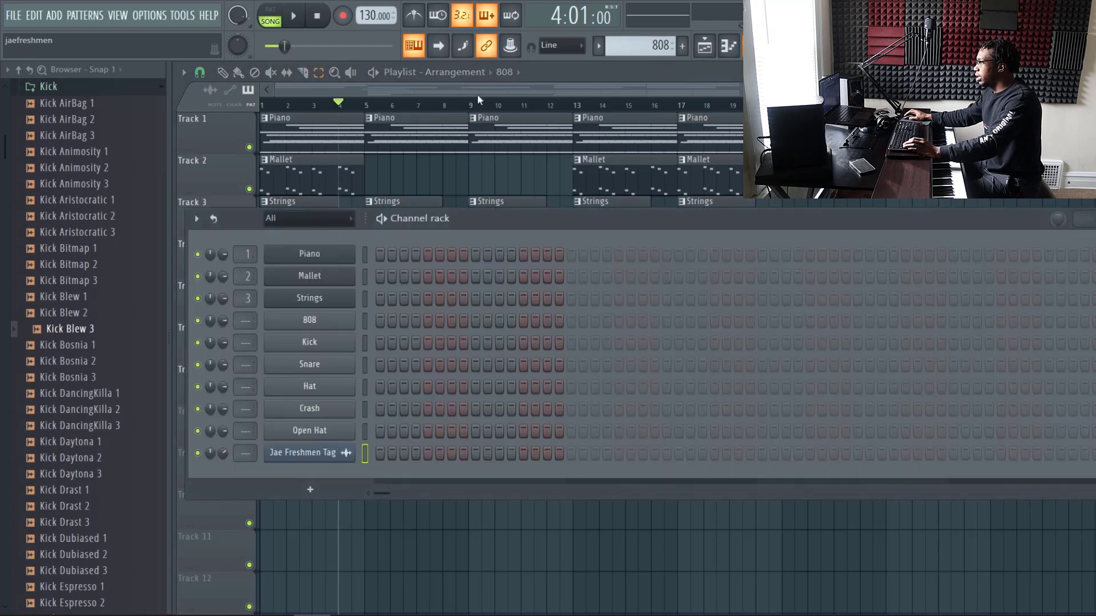
- Copy the notes of the Piano channel from the Piano pattern
scroll(629, 45, up, 3)
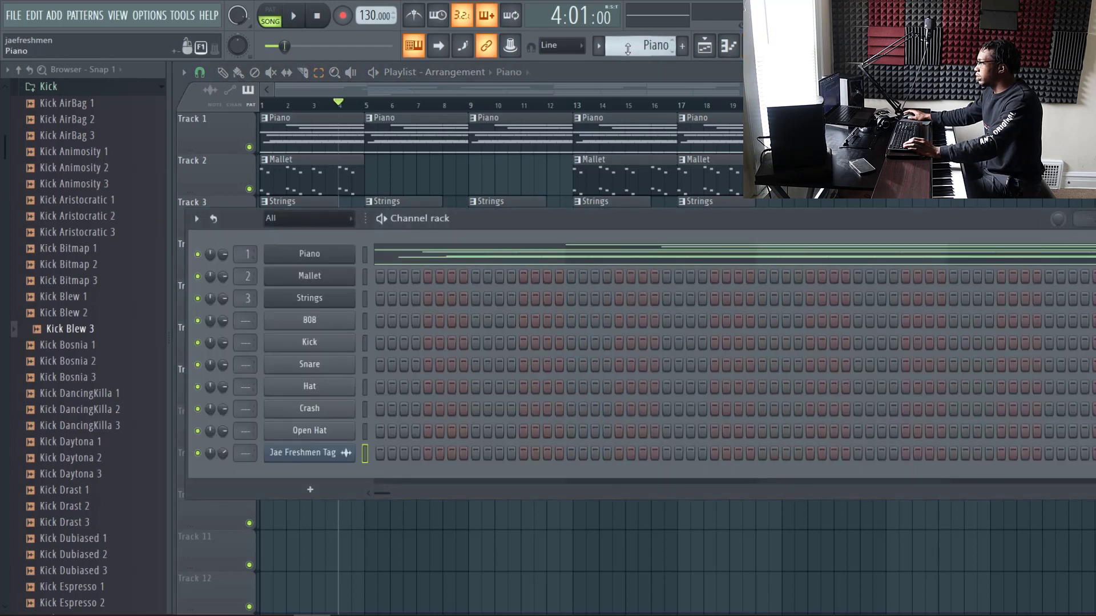
right_click(310, 251)
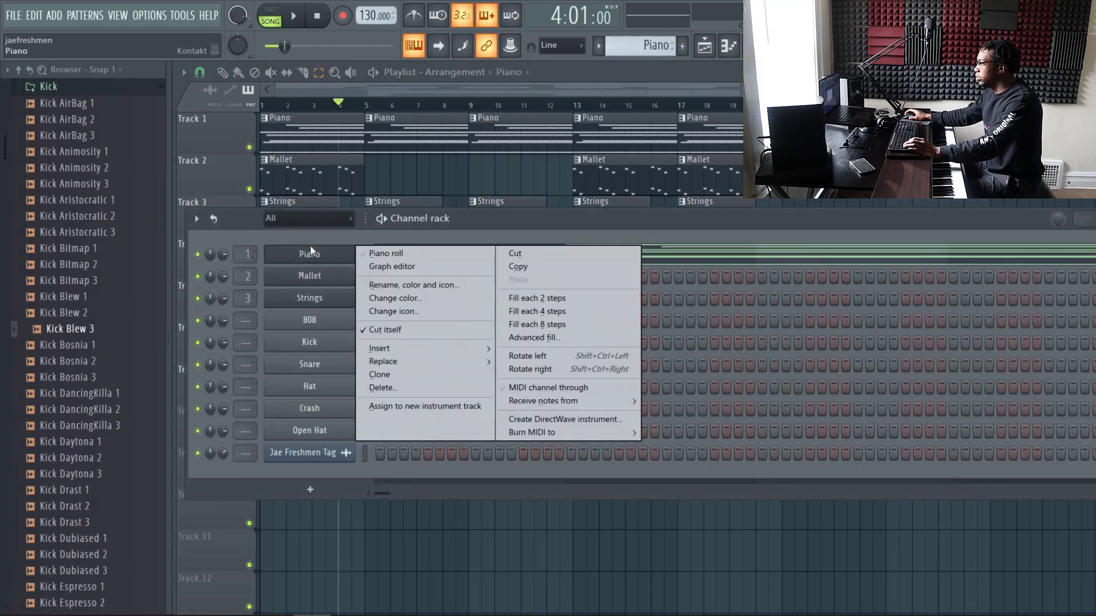
click(531, 269)
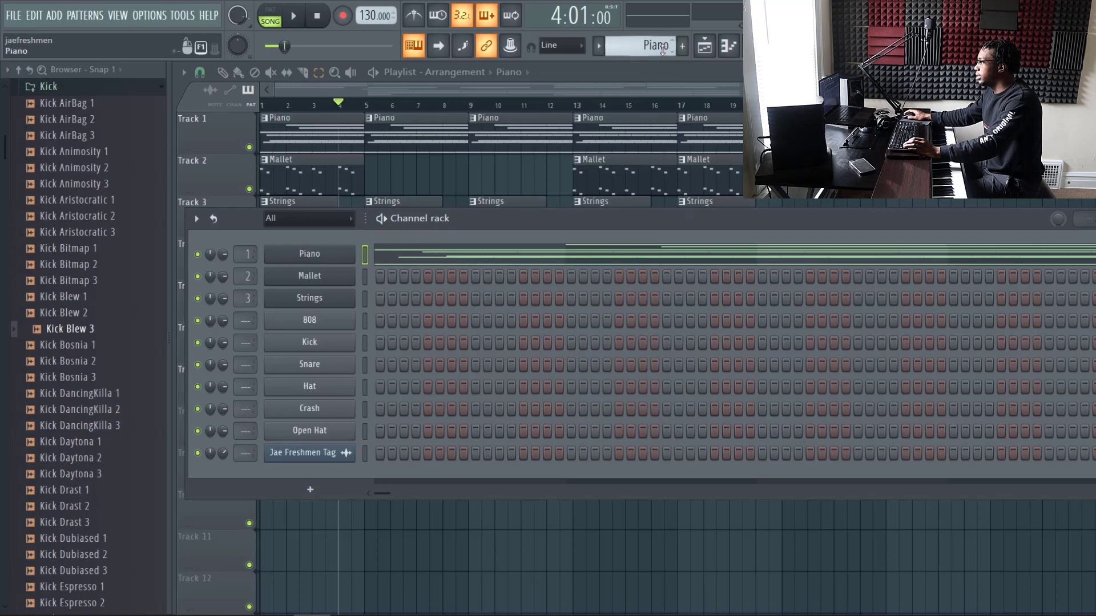
- In the 808 pattern, insert a Sampler channel above Piano and paste the copied piano notes into it
scroll(662, 50, down, 2)
scroll(662, 50, down, 1)
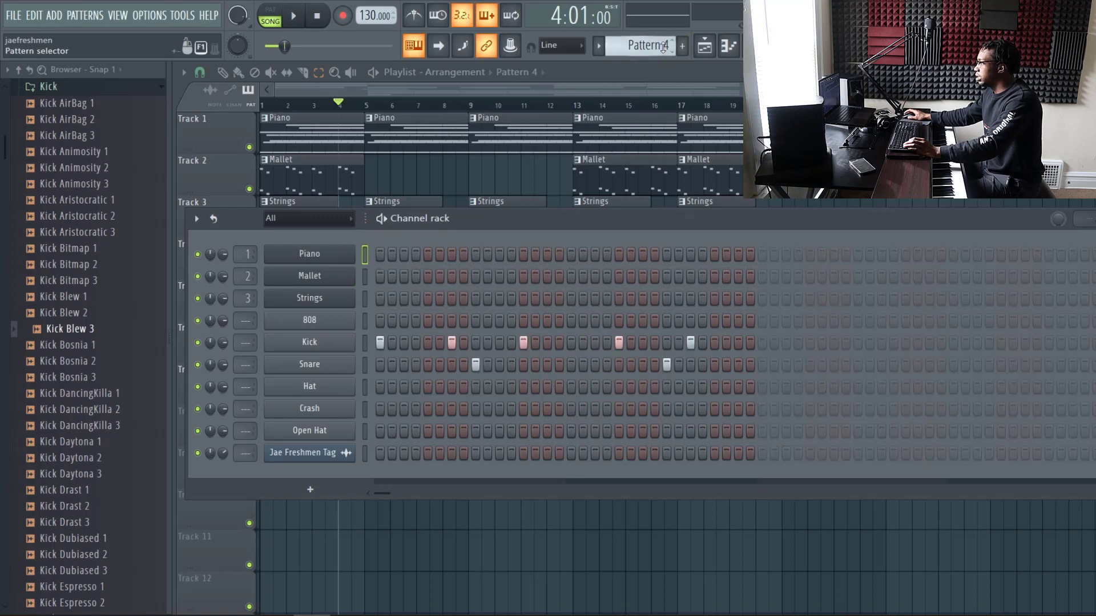
scroll(662, 51, down, 4)
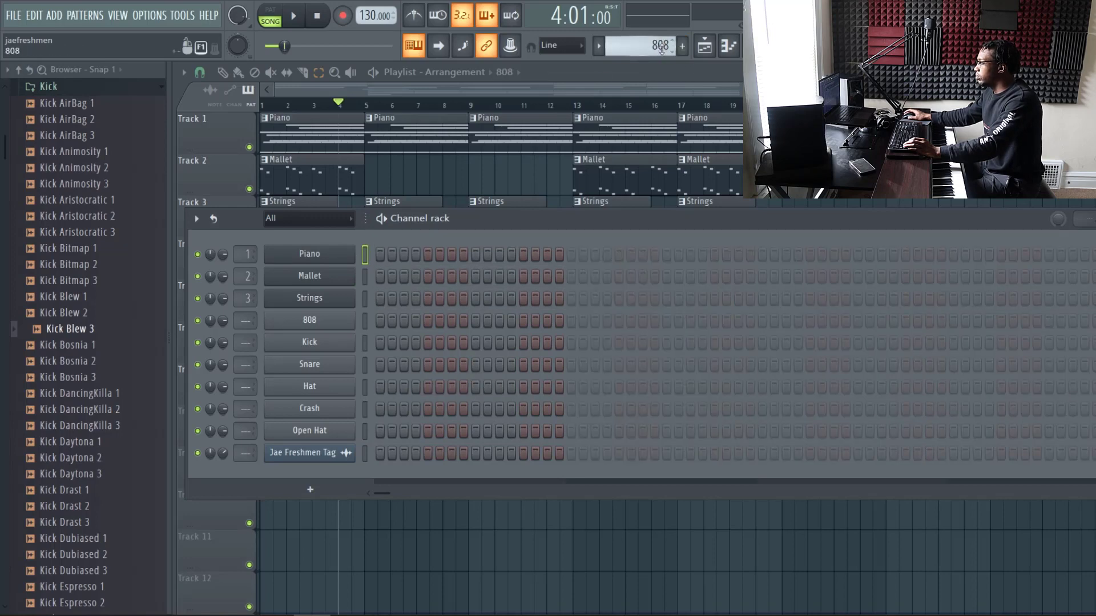
right_click(304, 251)
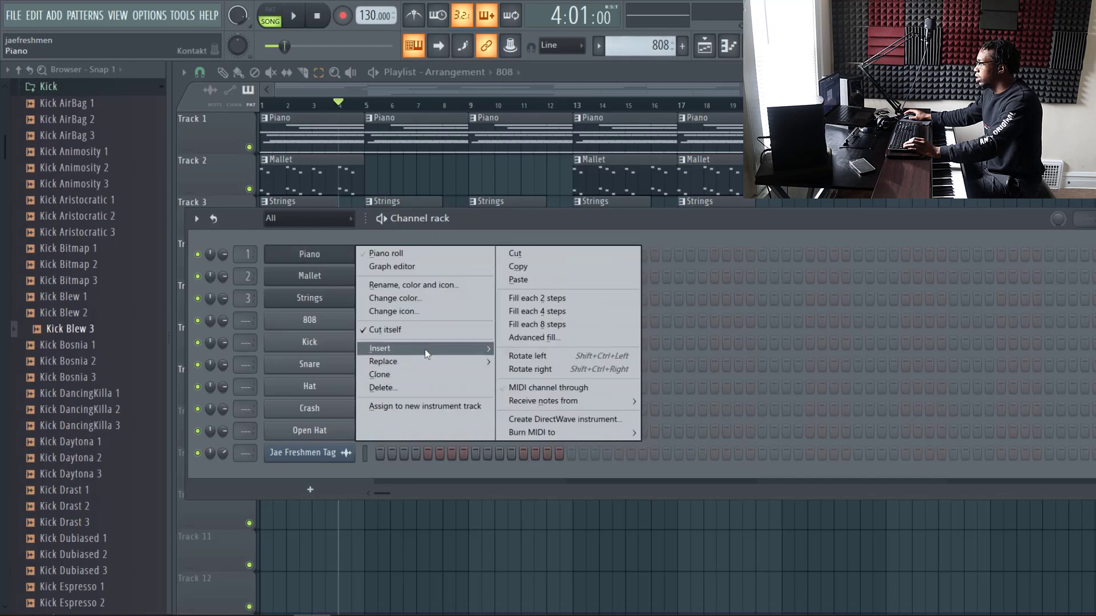
mouse_move(425, 349)
click(524, 545)
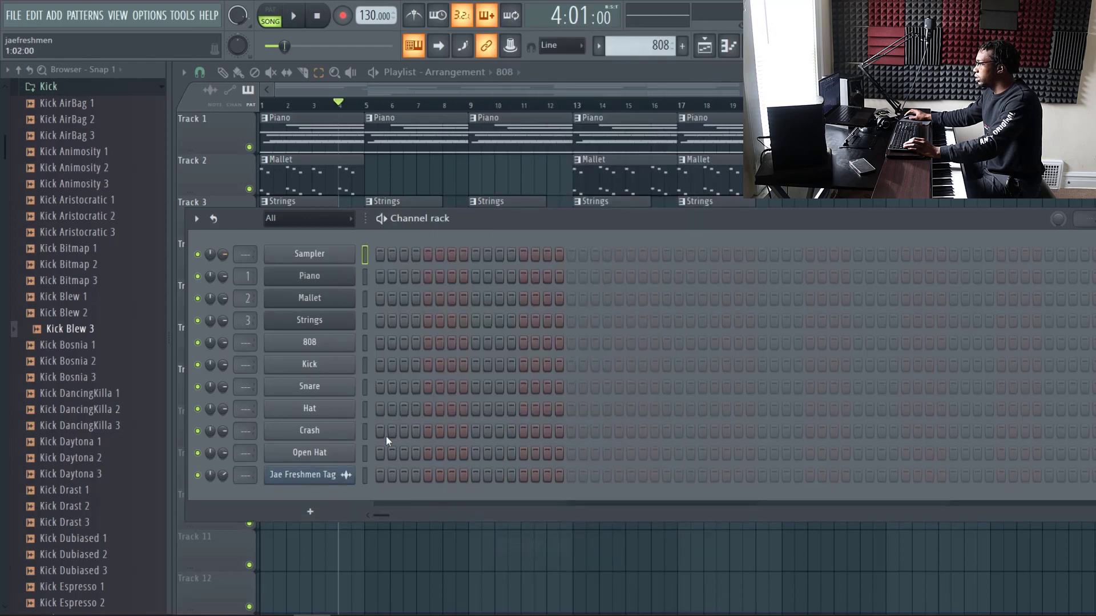
right_click(333, 258)
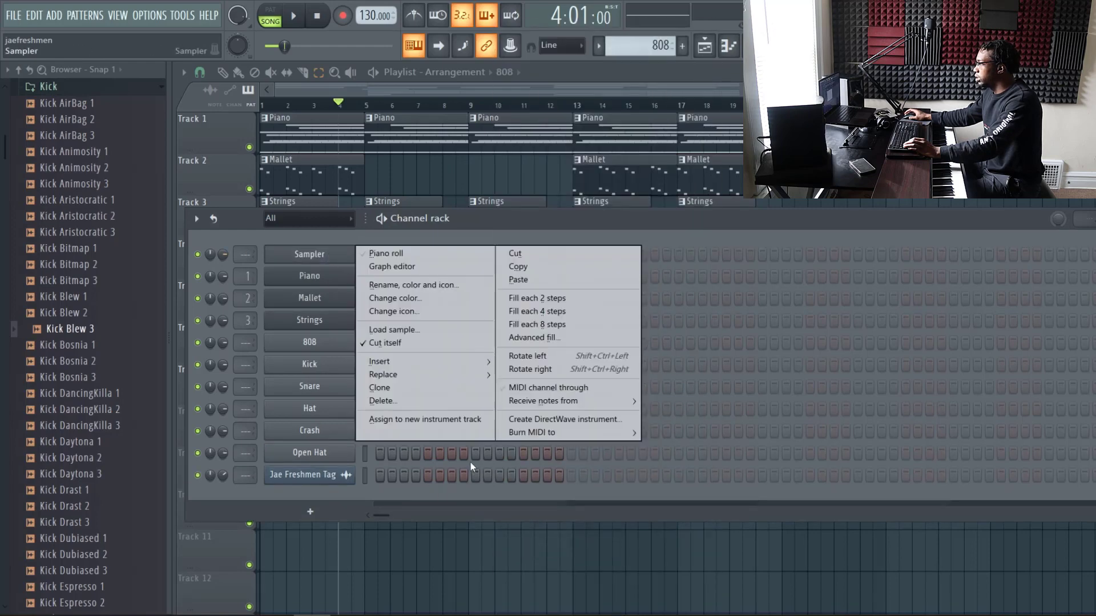
click(575, 280)
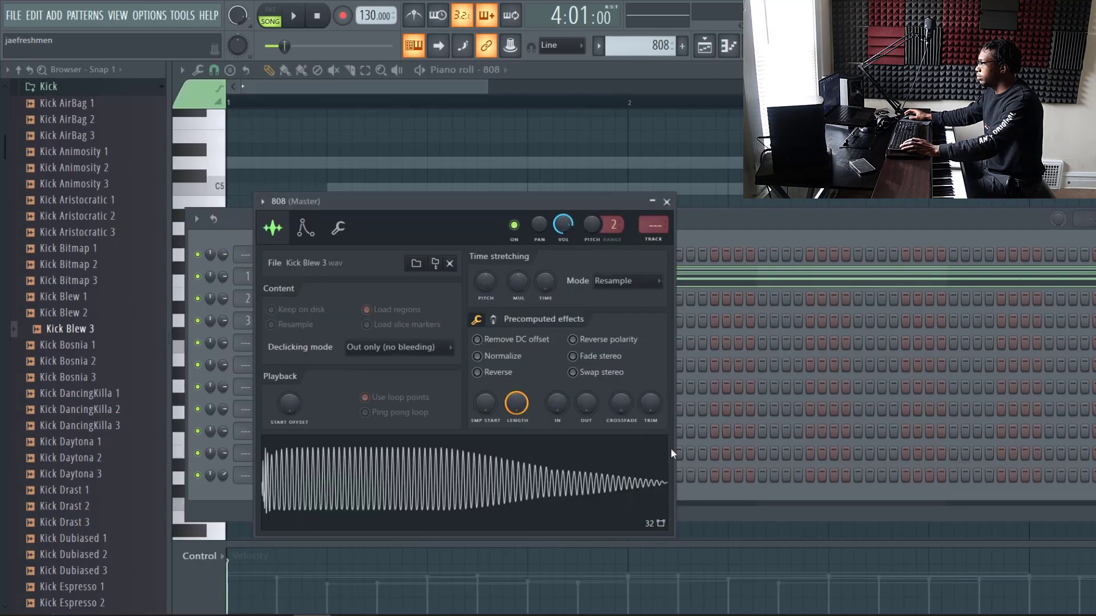
- Normalize the 808 channel's sample and detect its pitch regions in the audio editor
click(481, 356)
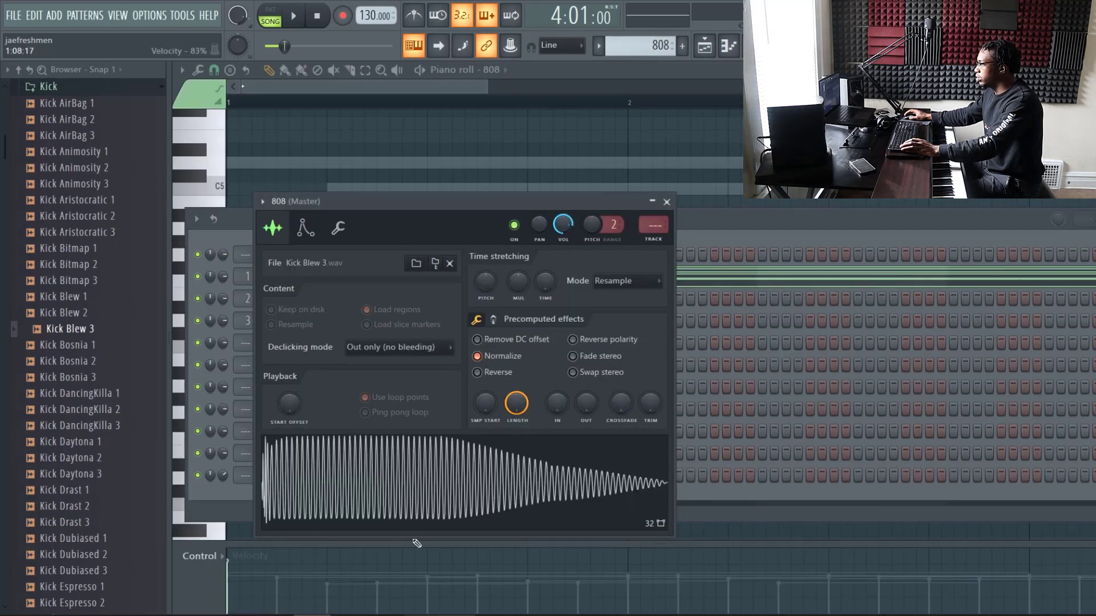
right_click(384, 462)
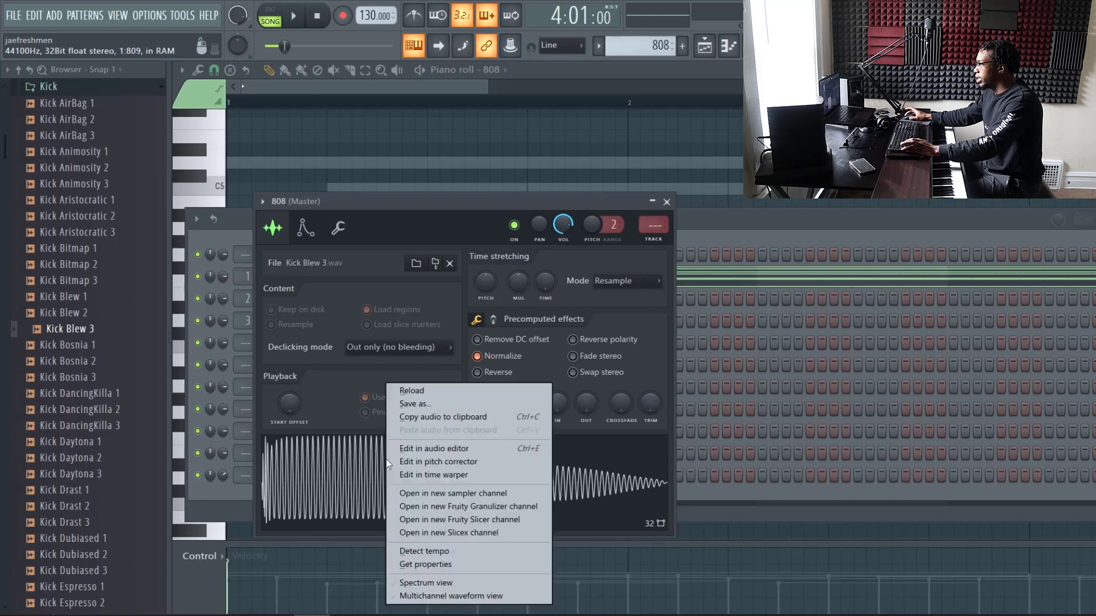
click(417, 450)
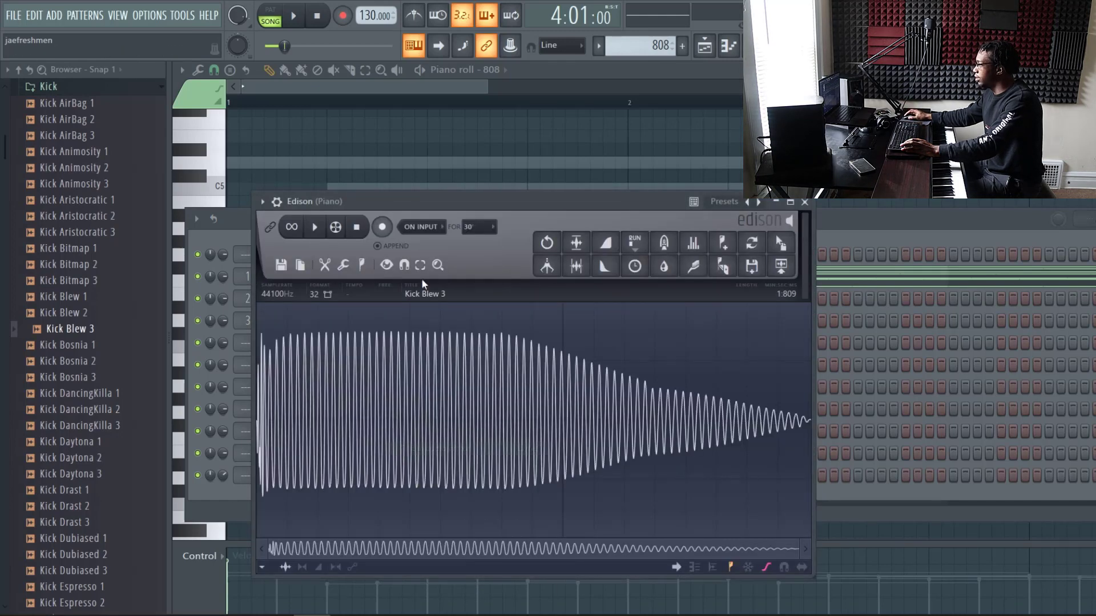
click(364, 265)
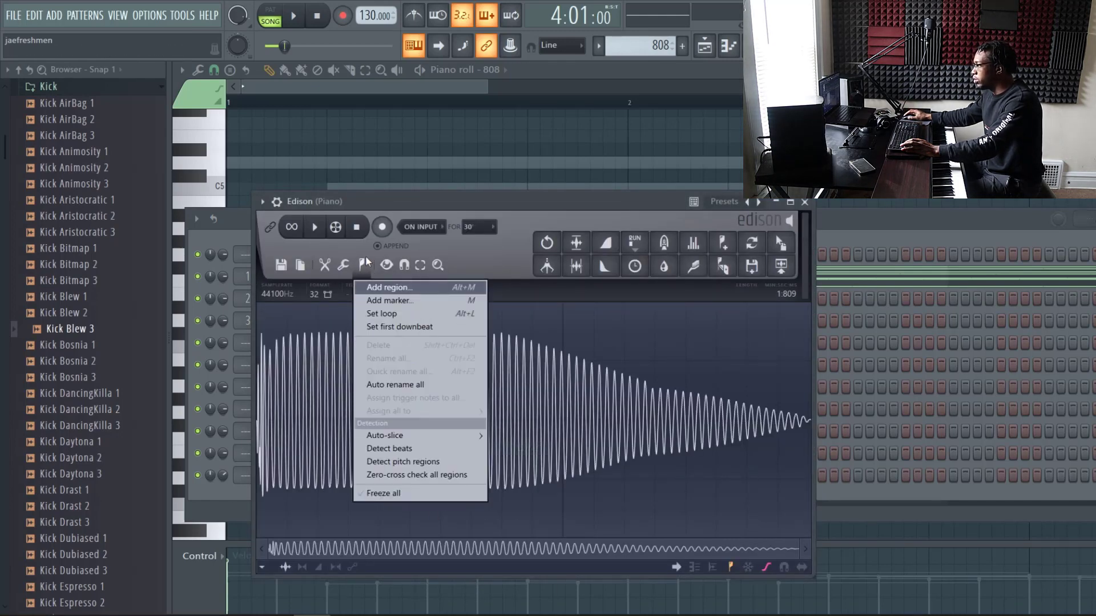
click(414, 462)
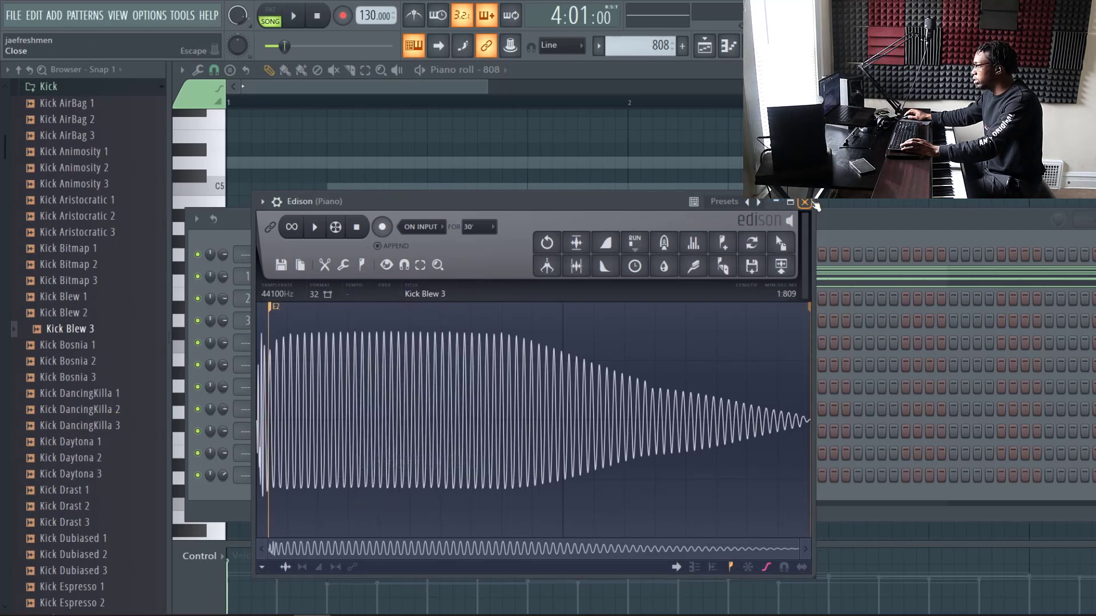
- Close the audio editor and show the 808 channel's miscellaneous settings
click(805, 202)
click(340, 228)
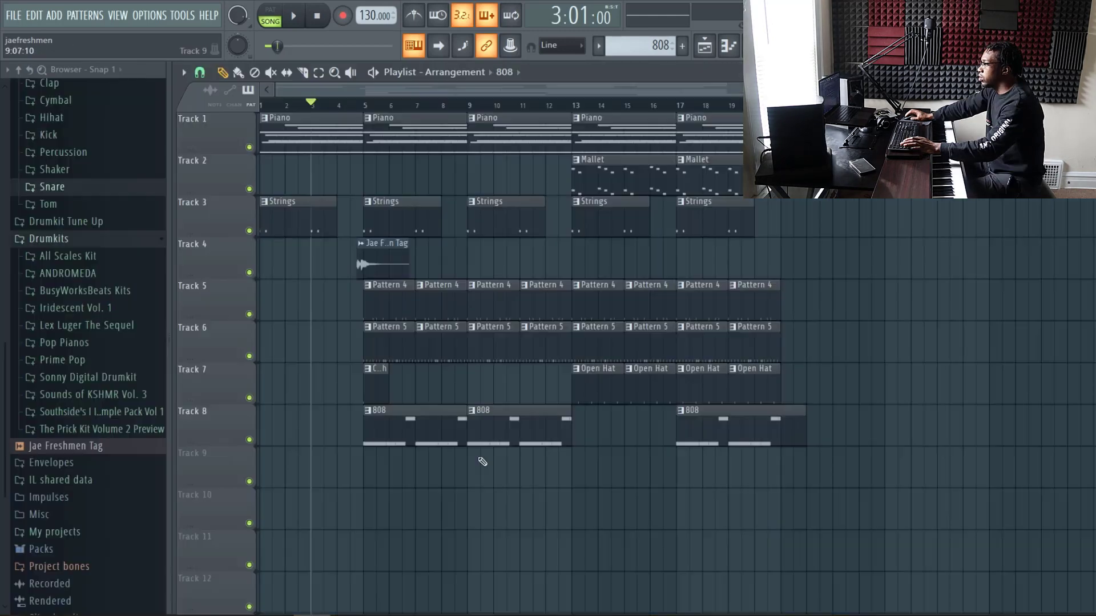
- Open the 808 clip on Track 8 in the piano roll and start song playback
double_click(416, 430)
key(ctrl+b)
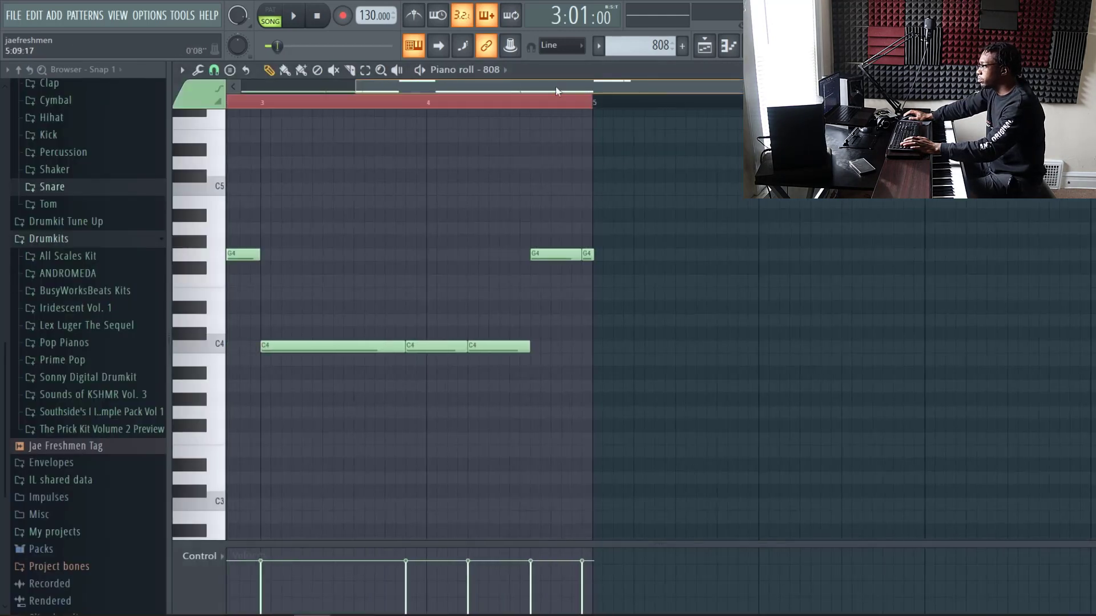
key(space)
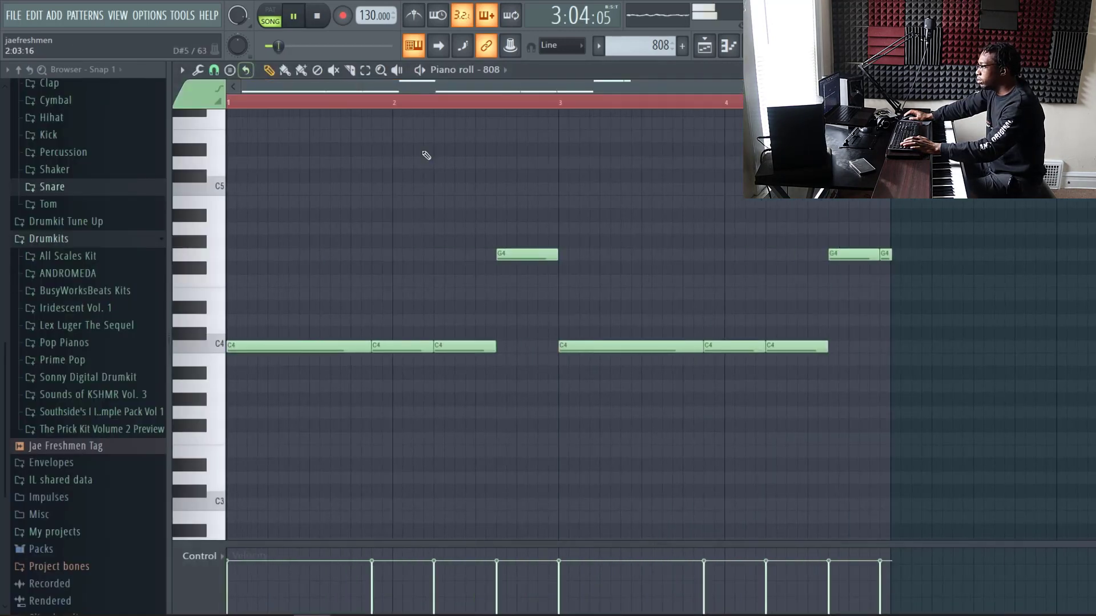
- Delete the second C4 and first G4, and move the C4 just before bar 4 two steps earlier, shortening the note ahead of it
right_click(402, 349)
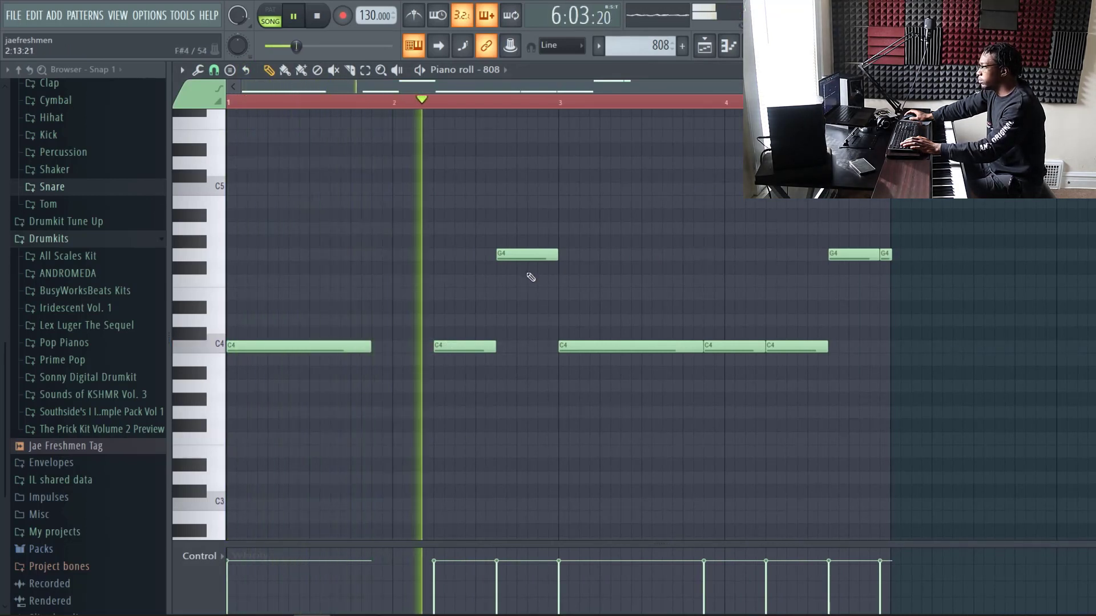
right_click(534, 255)
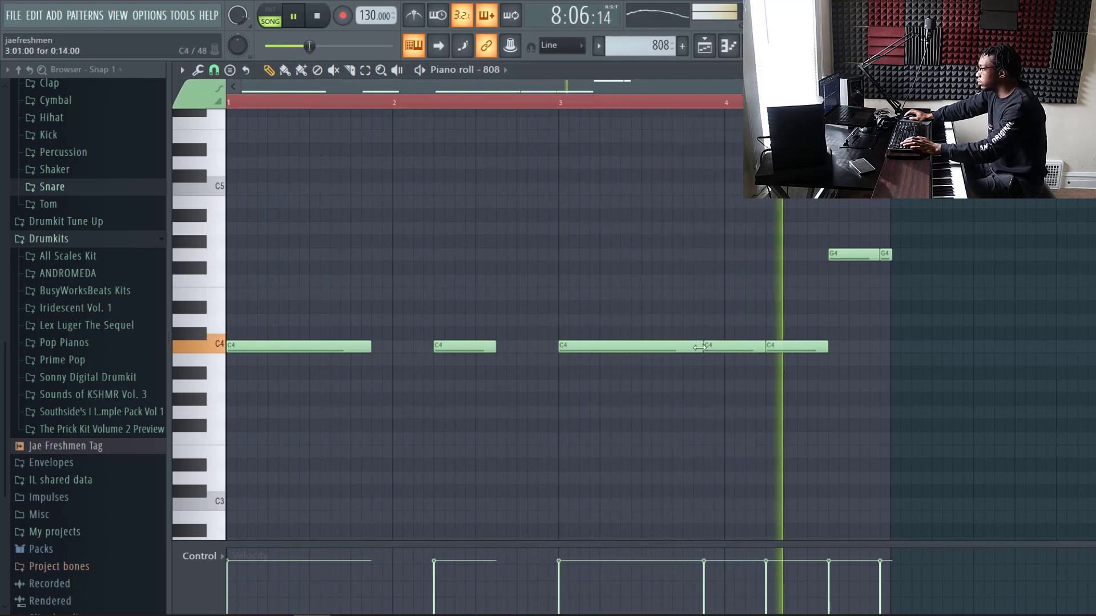
mouse_move(701, 347)
mouse_down()
mouse_move(680, 348)
mouse_move(725, 347)
mouse_move(714, 346)
mouse_up()
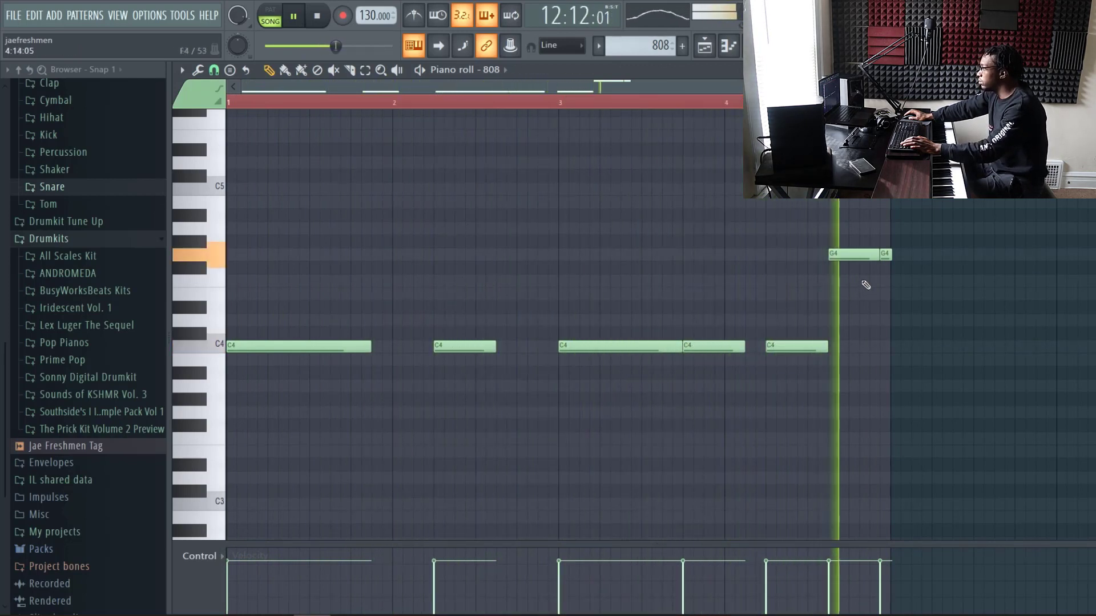
key(space)
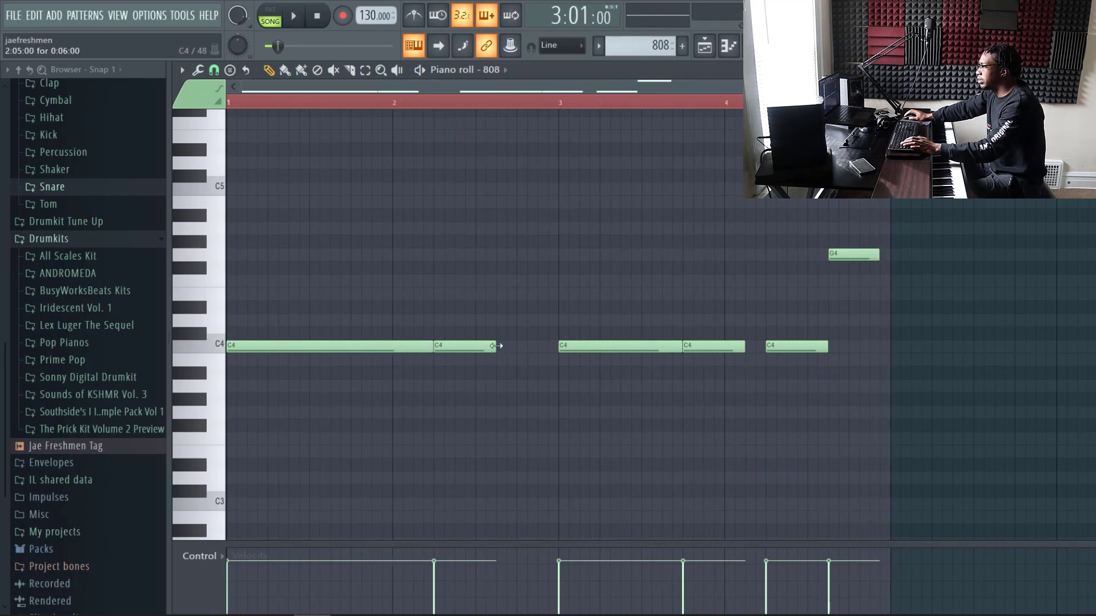
- Extend the 808 notes so each lasts until the next note and the closing G4 ends at bar 5
drag(494, 346, 559, 347)
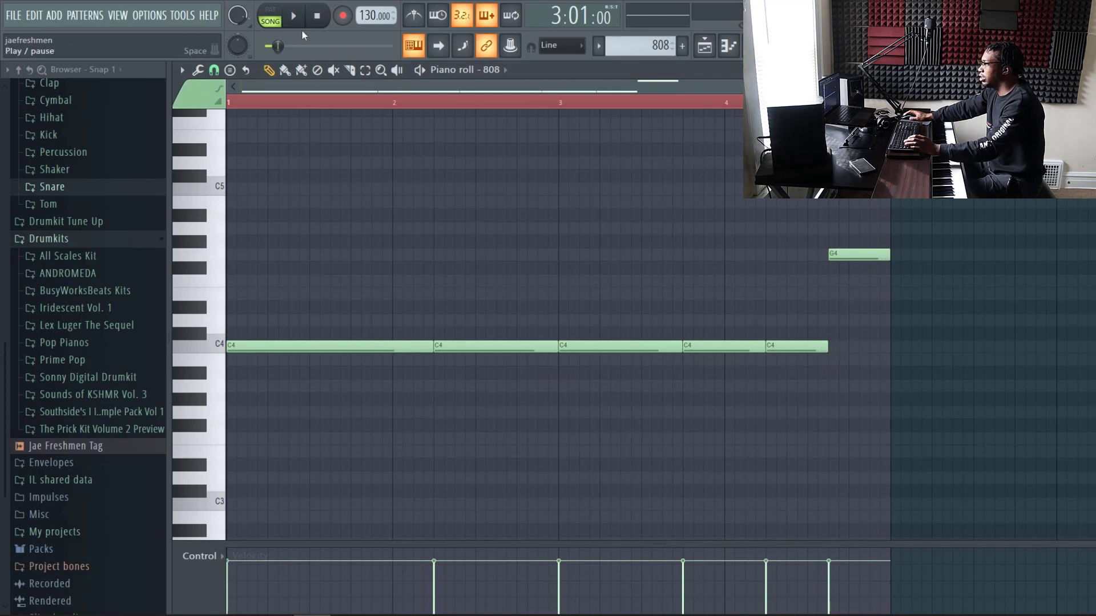
click(386, 104)
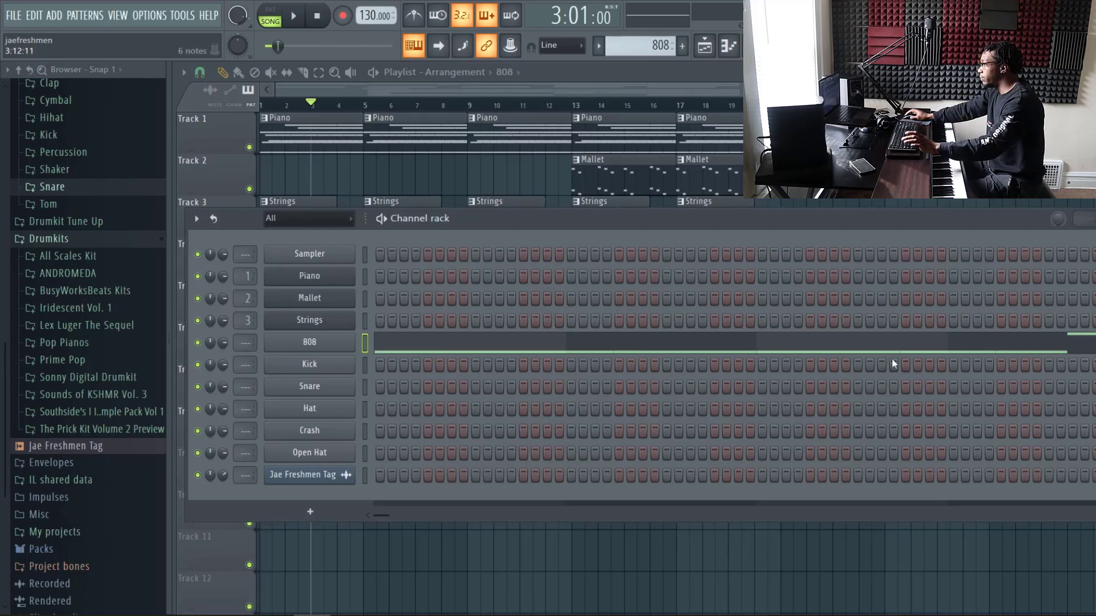
- Place an 808 clip at bar 13 on Track 8, re-place the clip at bar 17, and play the arrangement
key(F6)
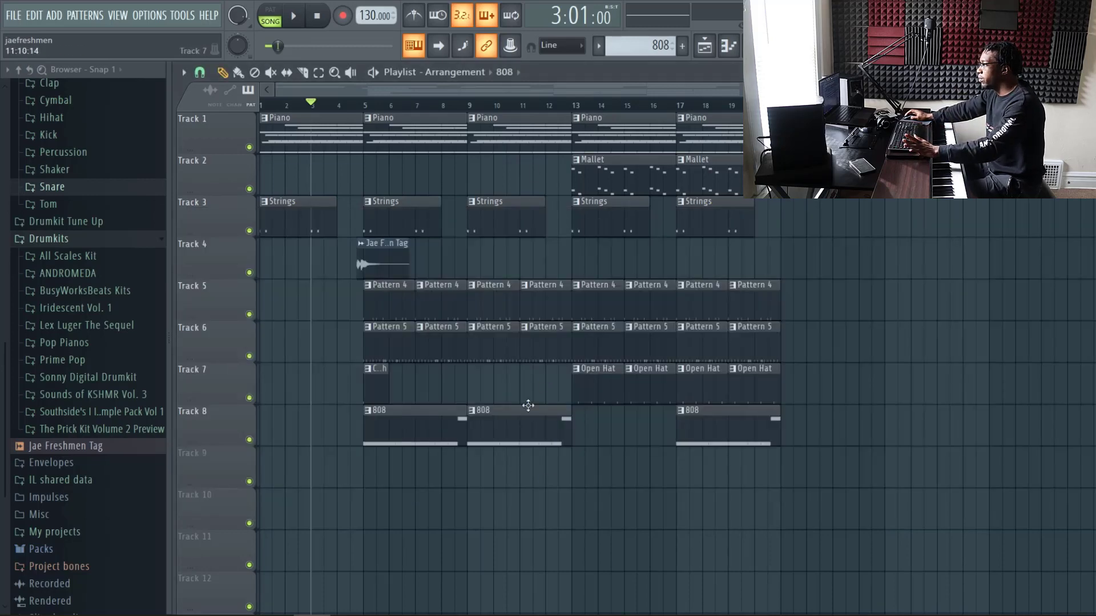
click(577, 436)
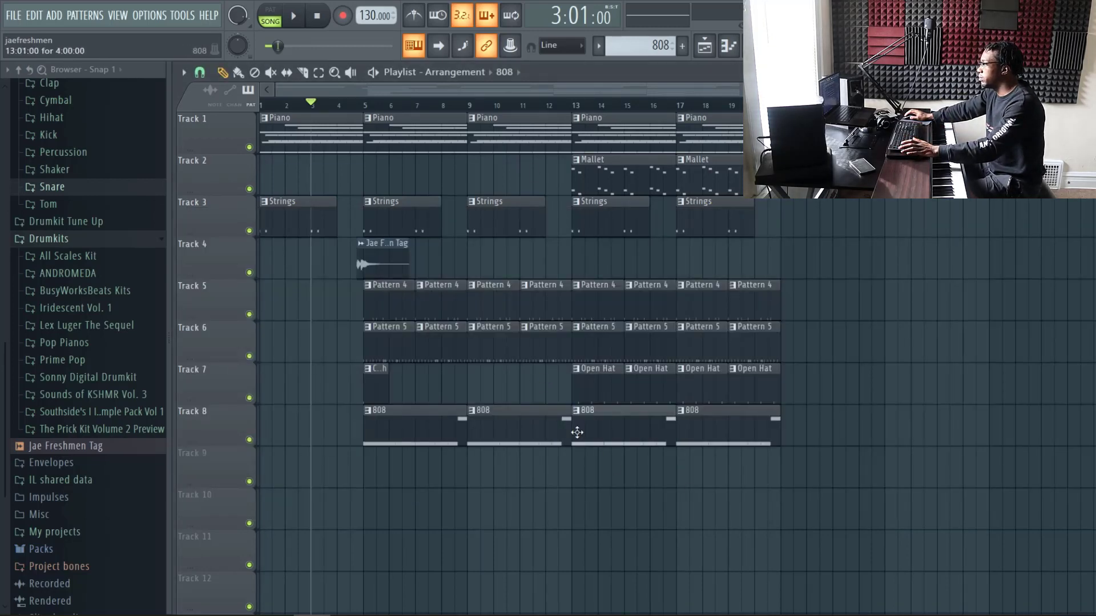
right_click(705, 439)
click(691, 445)
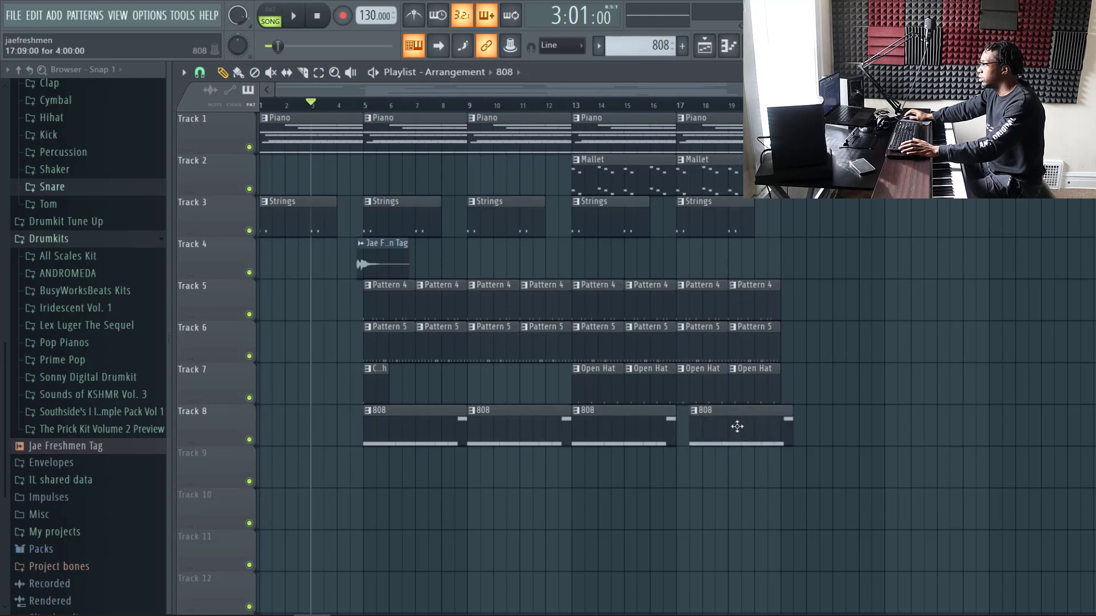
key(space)
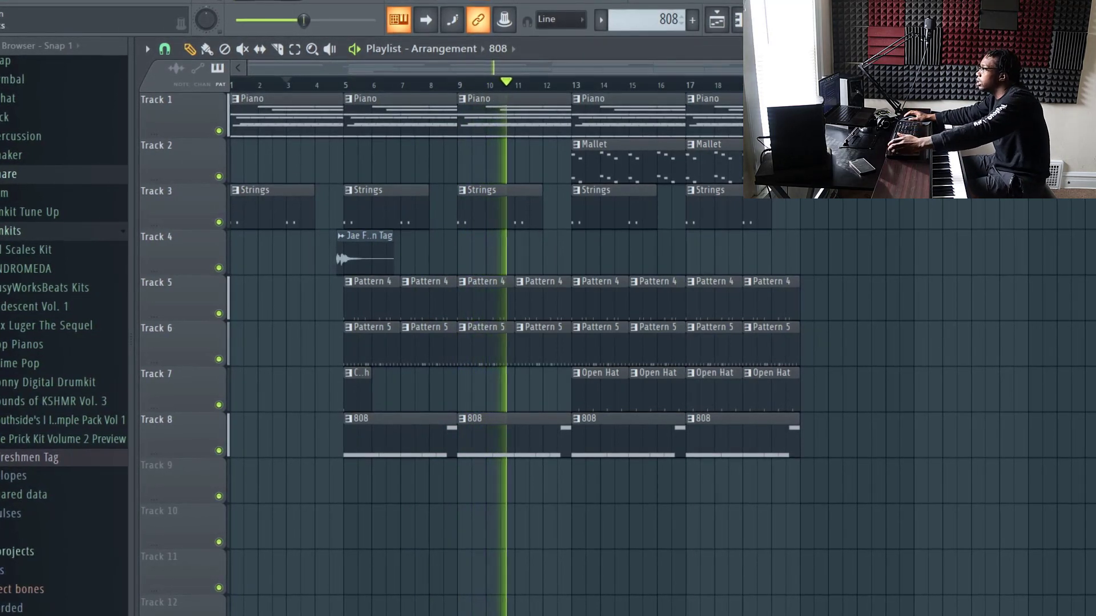
- Check the time settings among the 808 channel's miscellaneous functions, and close the channel window
key(F6)
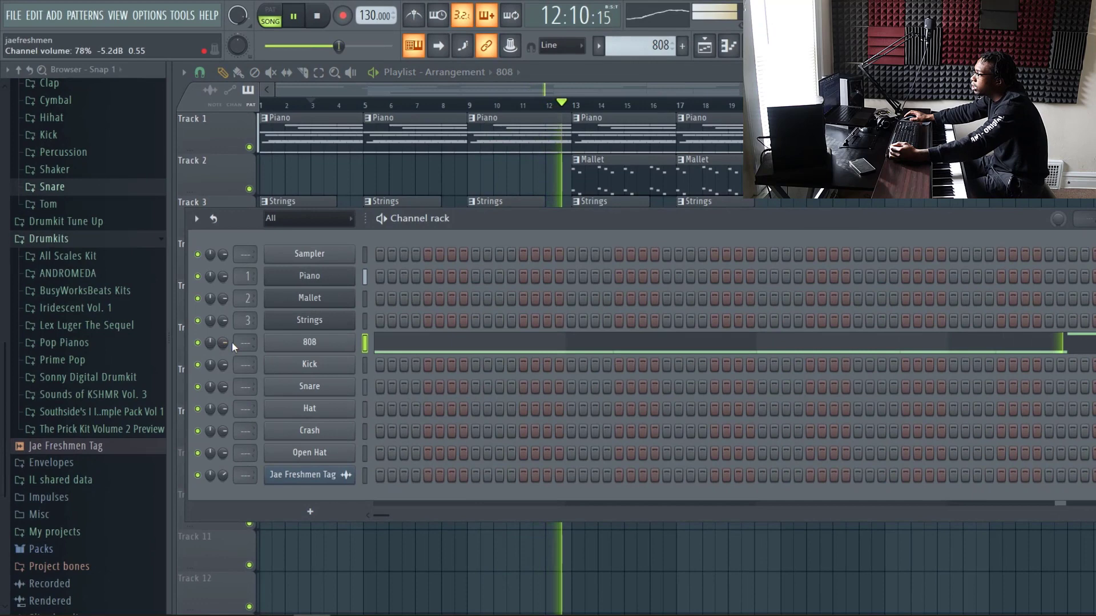
click(309, 342)
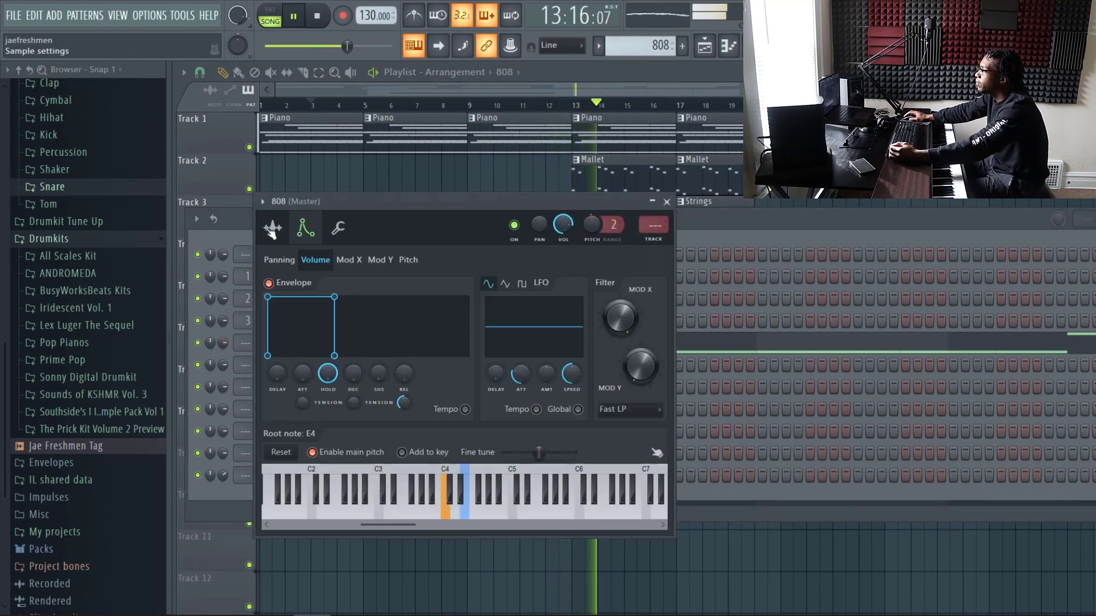
click(338, 228)
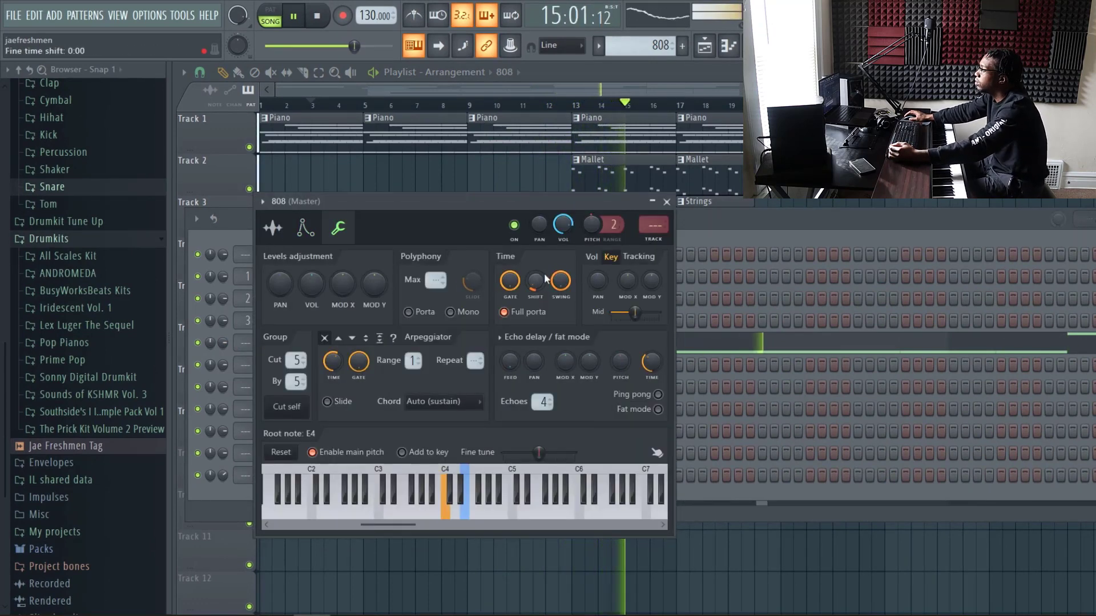
click(667, 202)
- Check the time settings among the Mallet channel's miscellaneous functions, and close the channel window
click(340, 297)
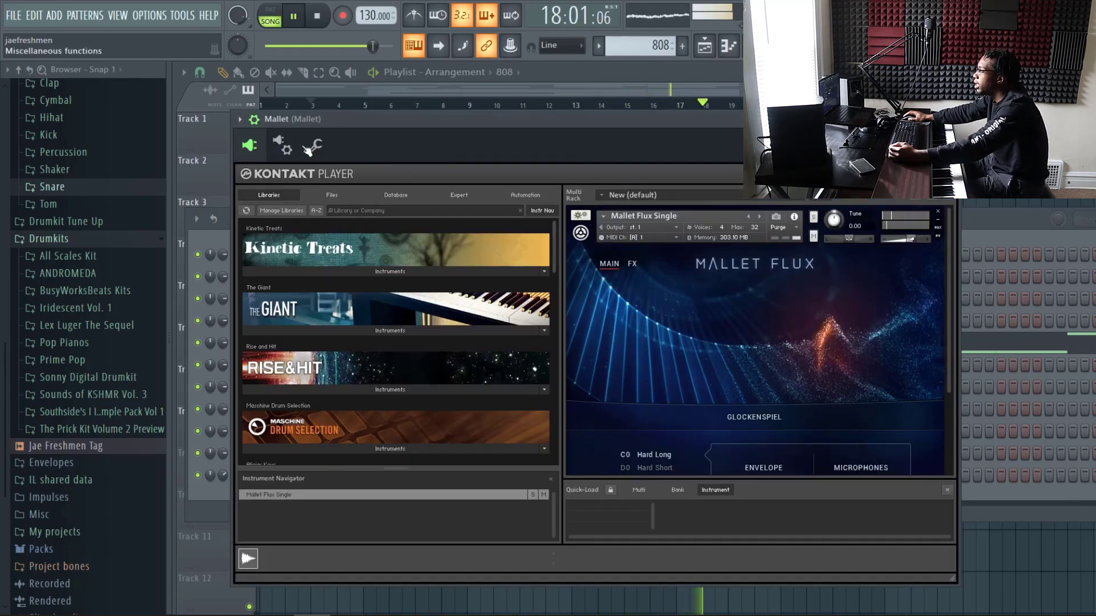
click(309, 148)
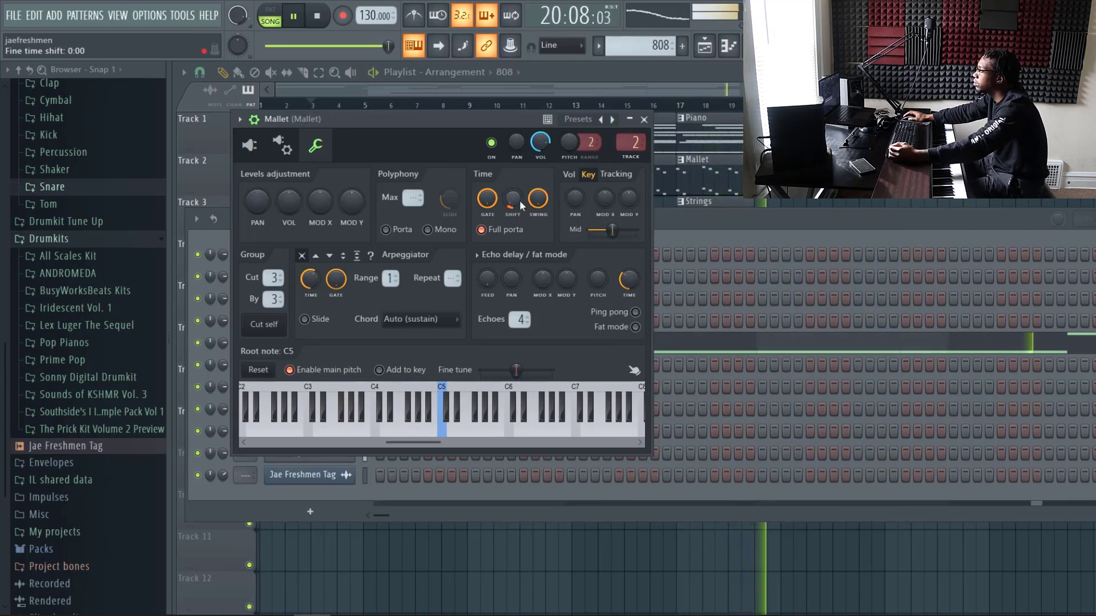
click(643, 119)
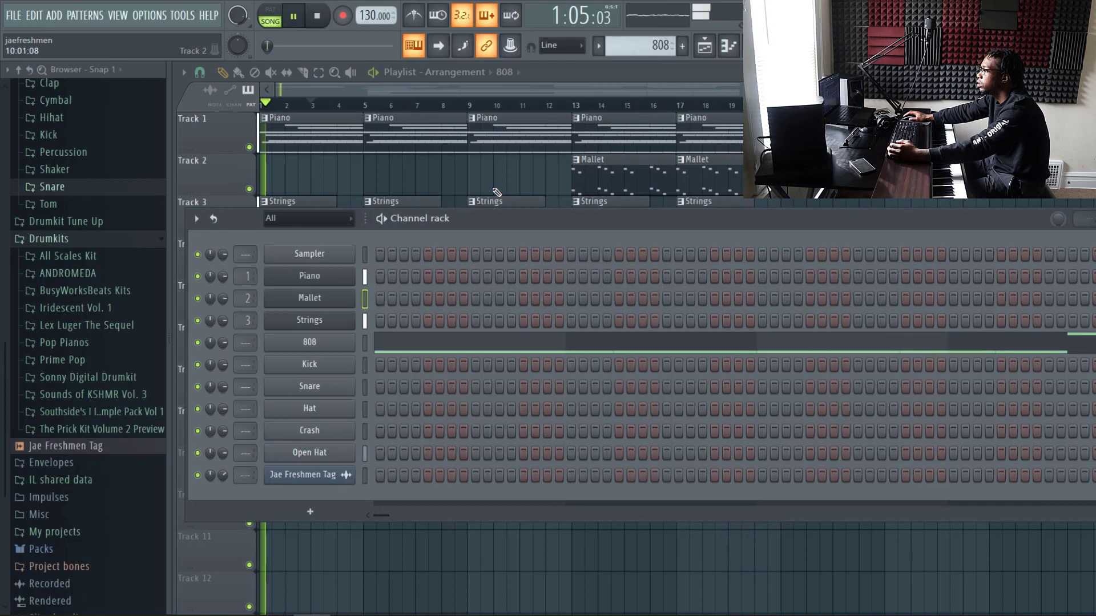
- Stop playback, check the time settings among the Hat channel's miscellaneous functions, and return to the playlist
key(space)
click(333, 408)
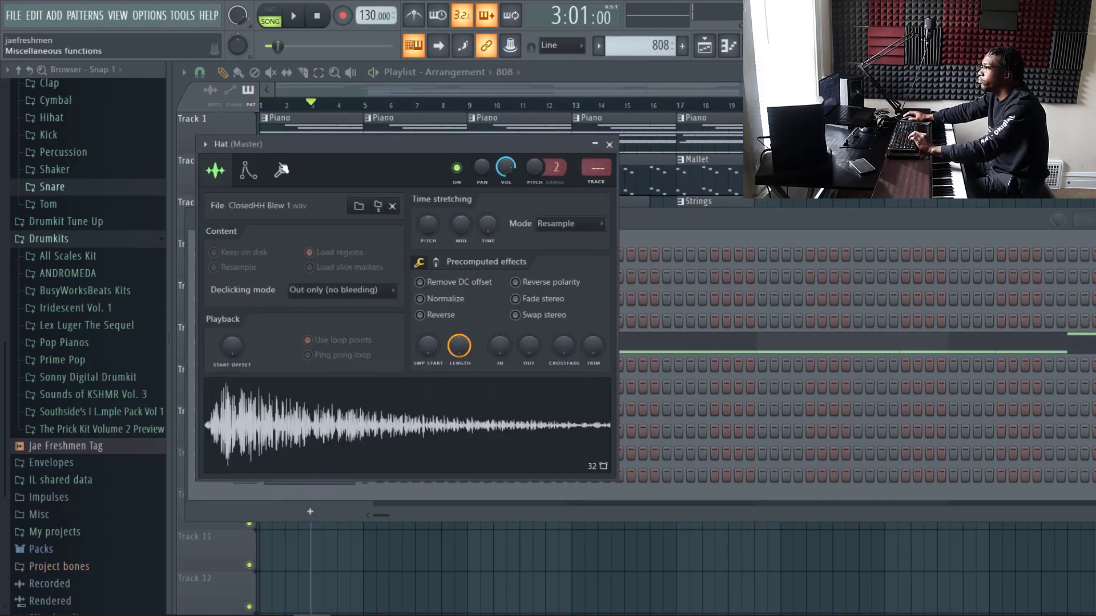
click(281, 170)
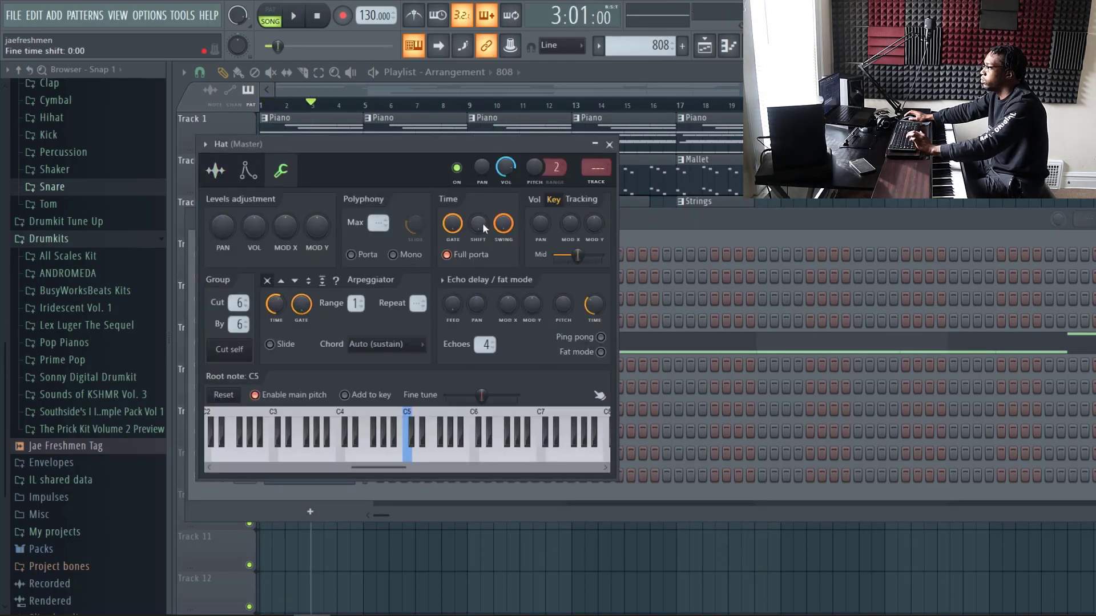
click(420, 93)
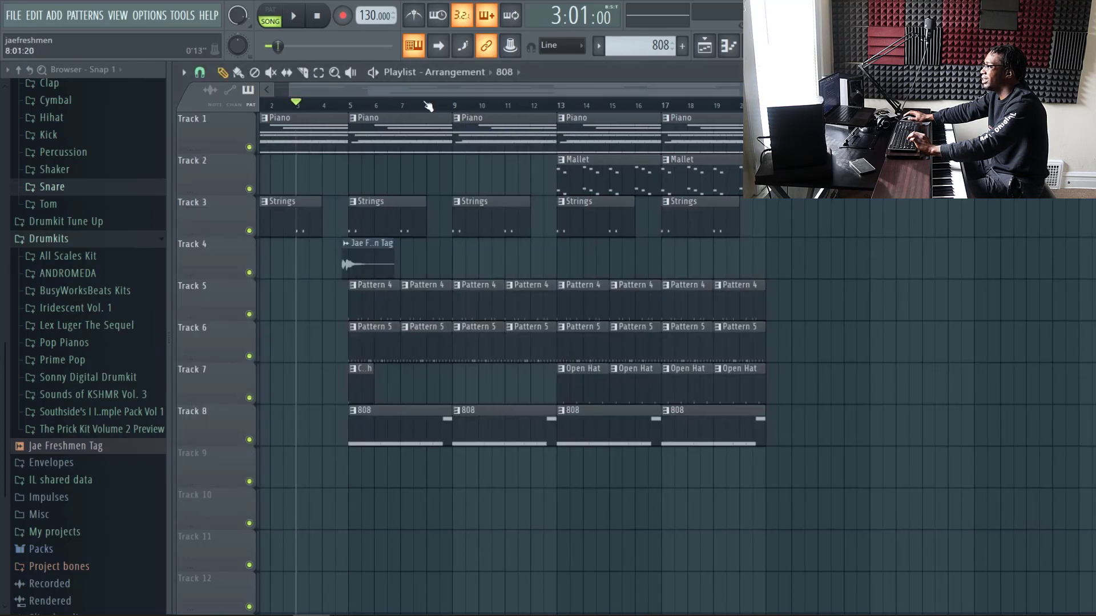
- Place a Mallet clip at bar 5 on Track 2 and replace the Mallet channel's instrument with Omnisphere
click(336, 105)
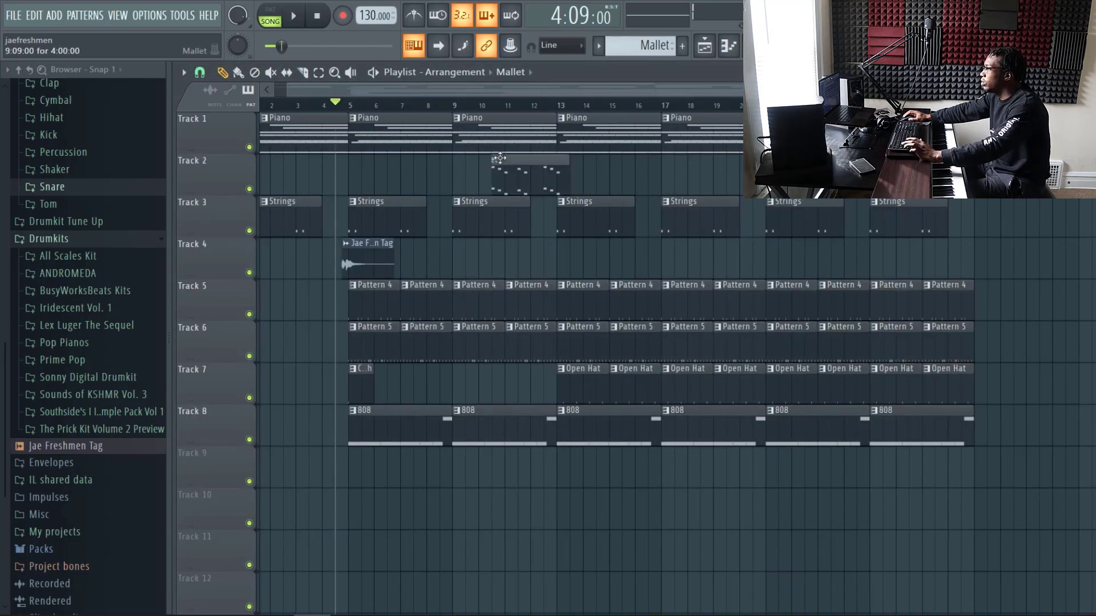
drag(498, 159, 404, 165)
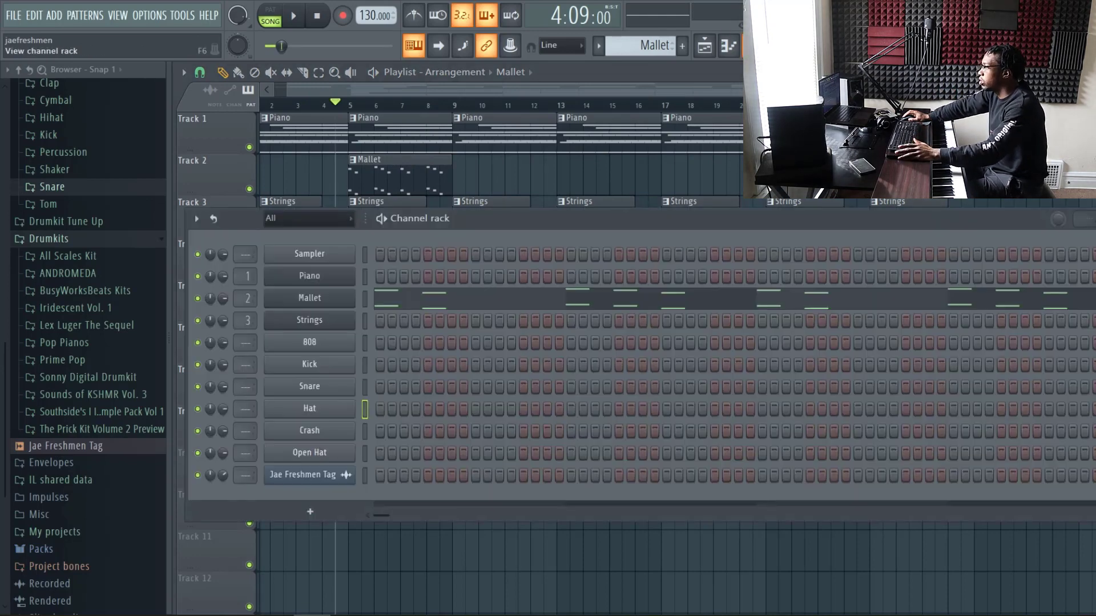
click(728, 46)
right_click(295, 305)
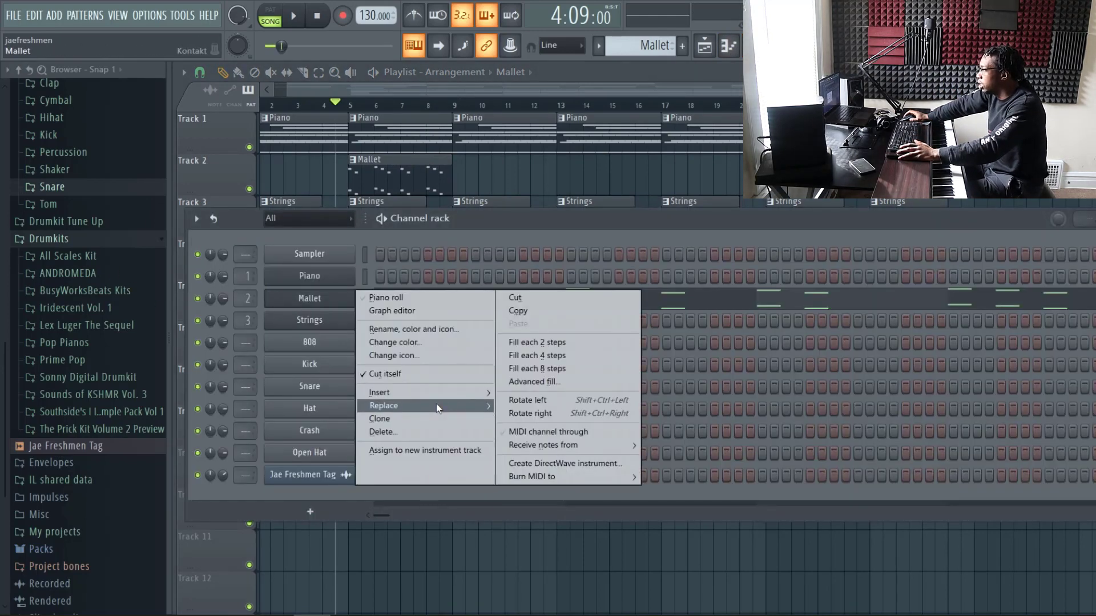
mouse_move(436, 403)
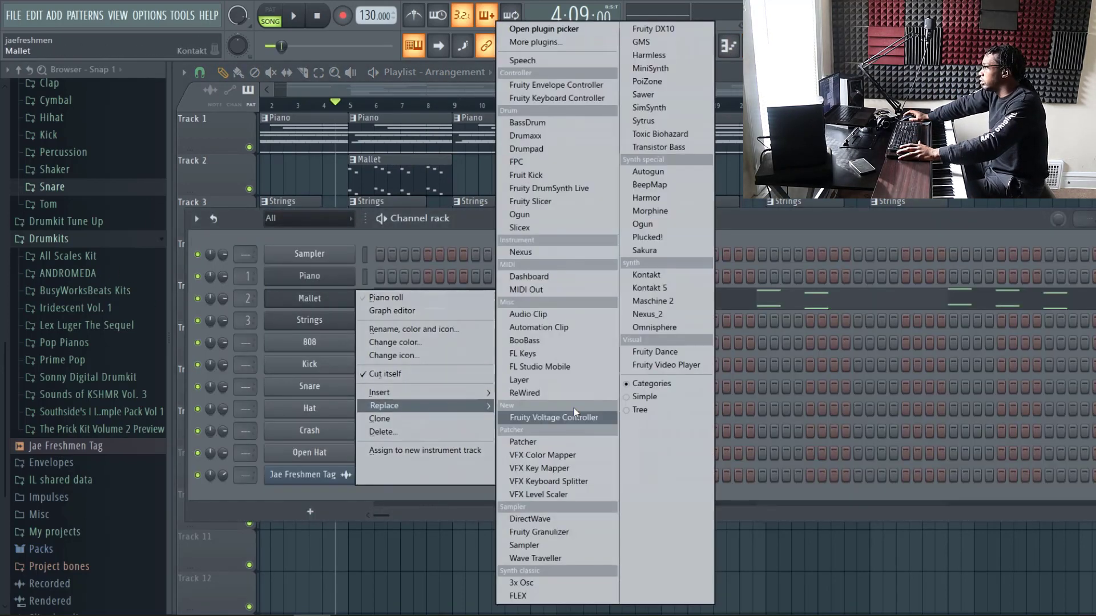
click(670, 329)
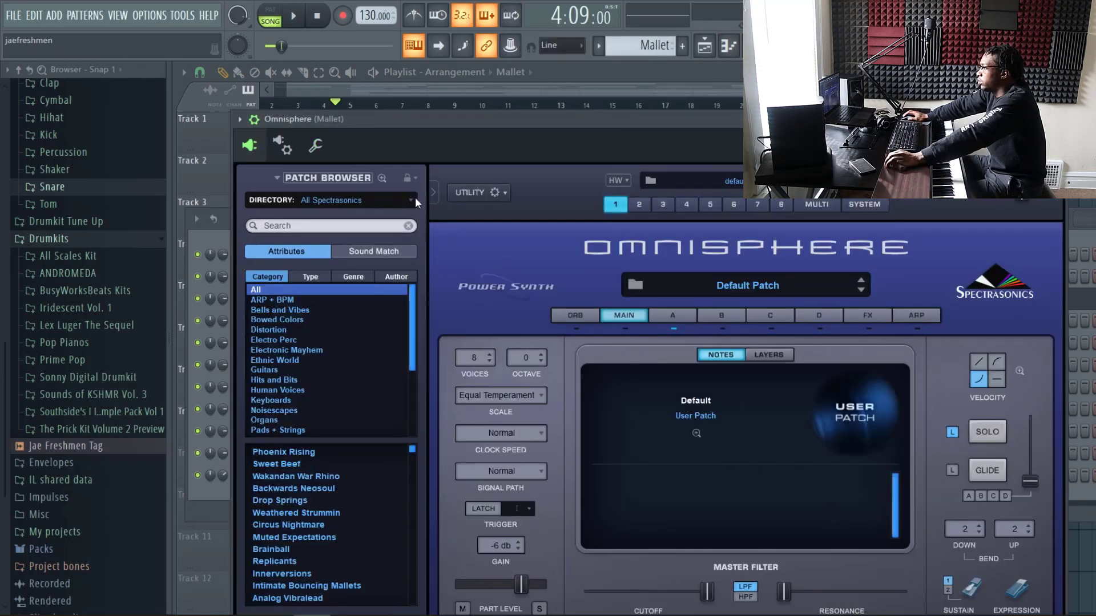
- Switch Omnisphere's patch browser to the User directory and load the In Memorium 3 patch
click(410, 204)
mouse_move(422, 312)
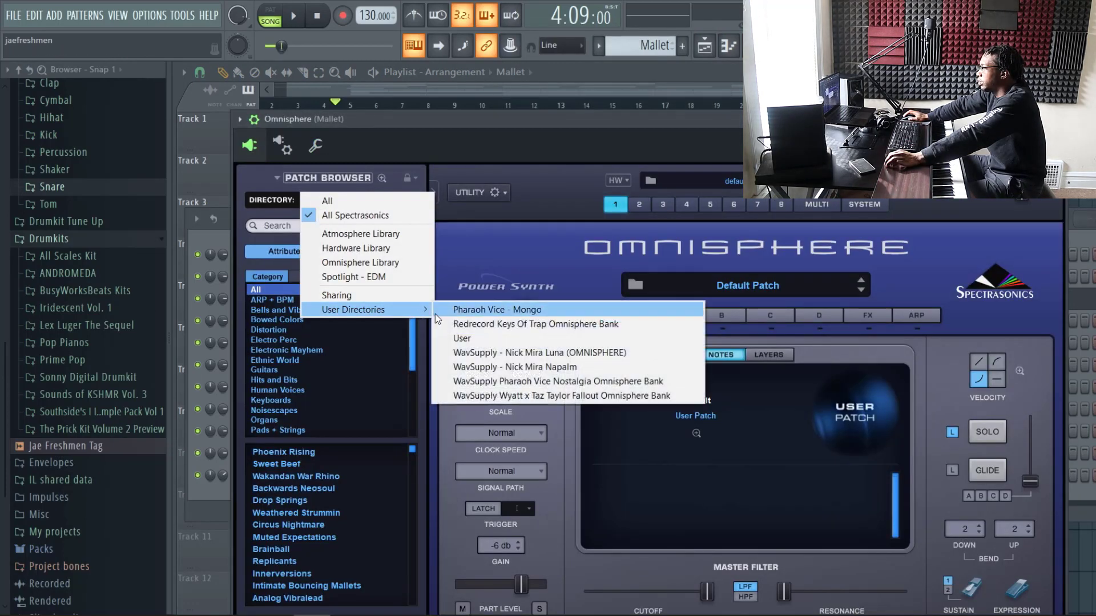
click(498, 339)
scroll(335, 525, down, 1)
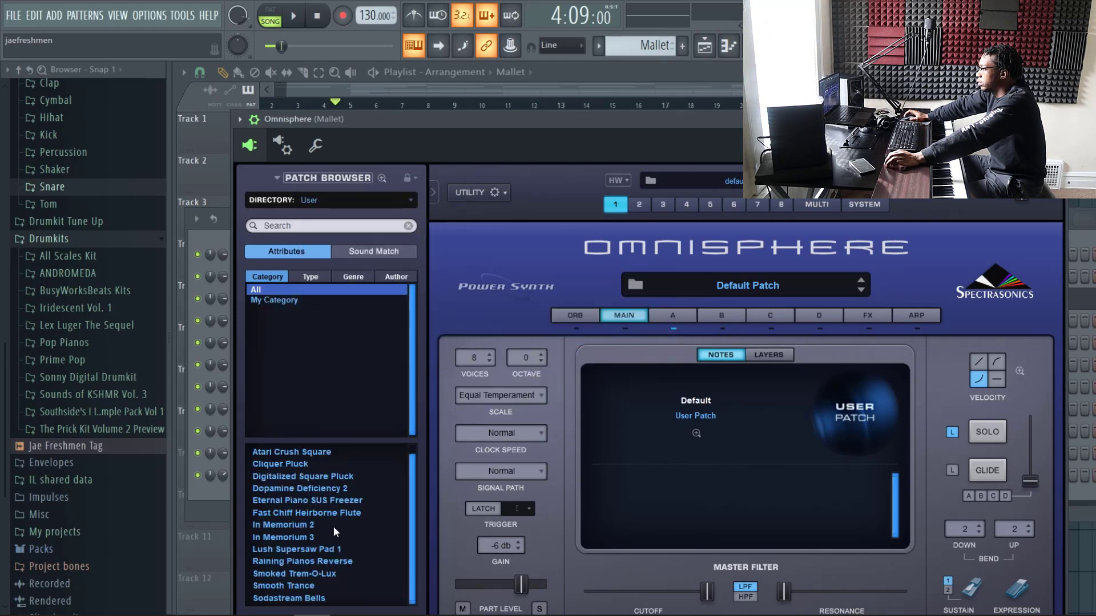
click(315, 535)
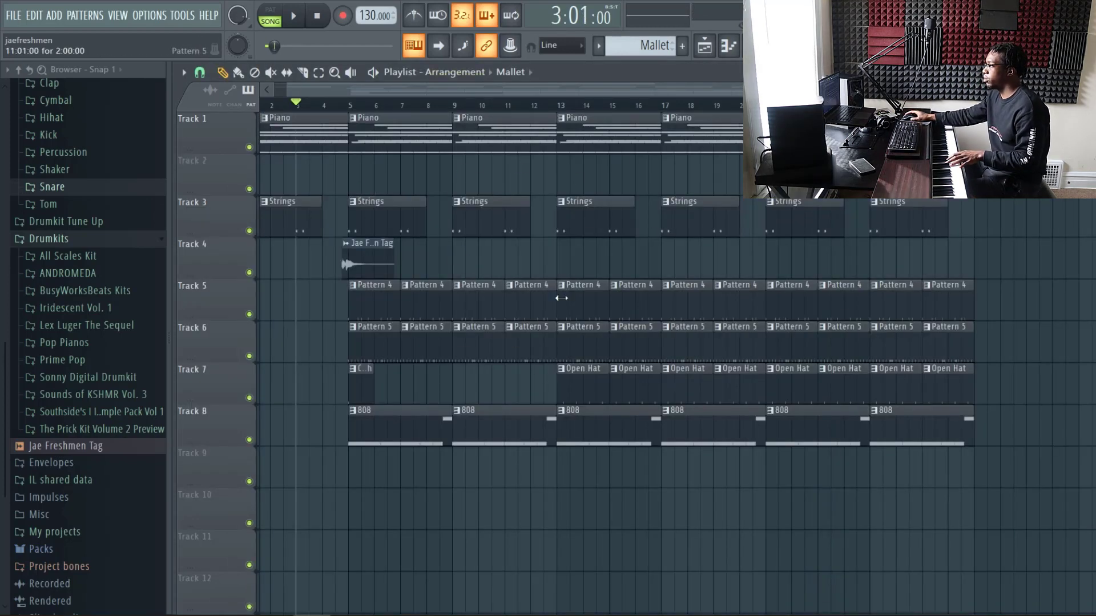
- Quantize the recorded Omnisphere notes in the Mallet pattern
click(720, 109)
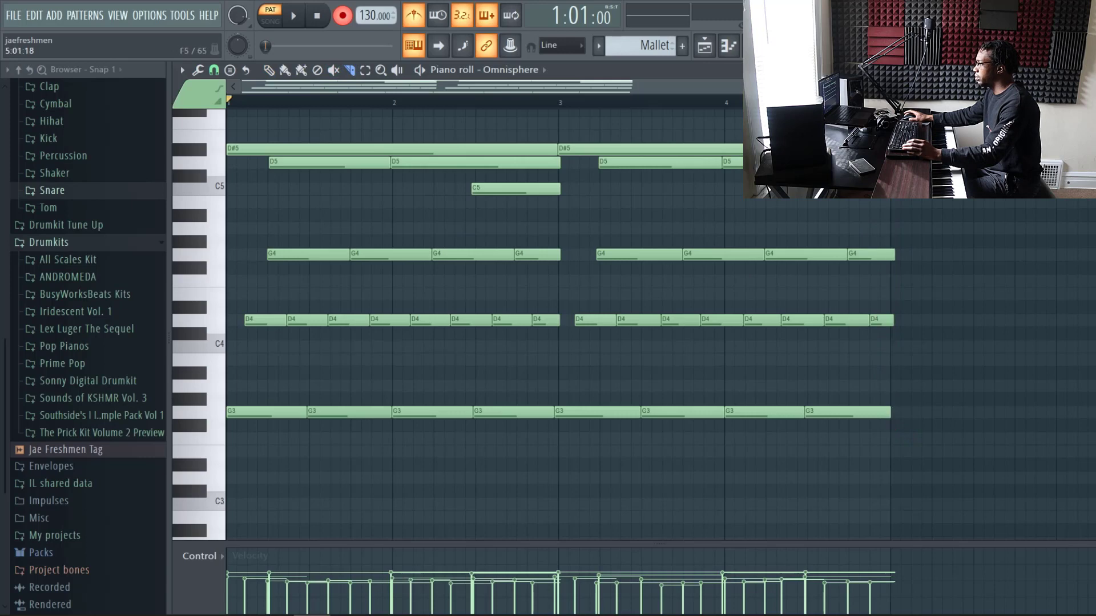
key(ctrl+q)
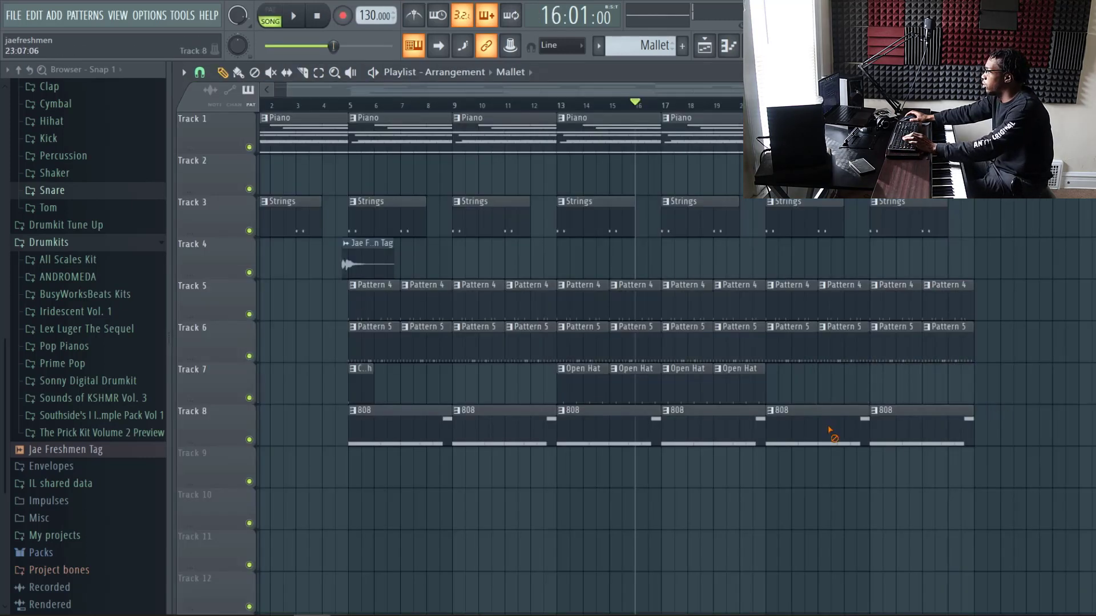
- Replace the 808 clip at bar 21 on Track 8 with the one from bar 25, and make it unique
right_click(830, 429)
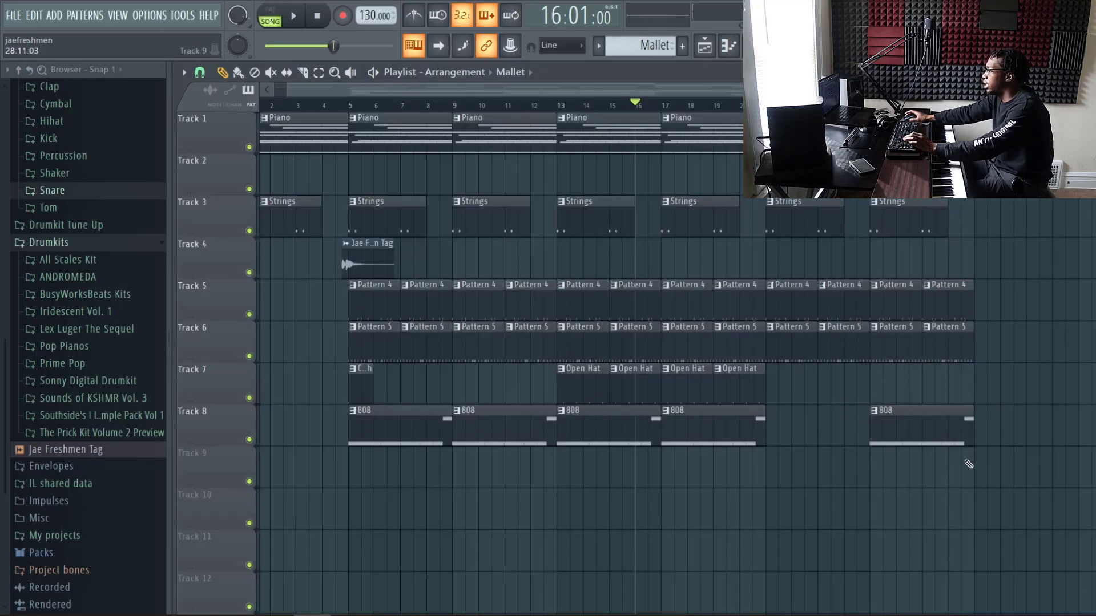
drag(941, 433, 797, 415)
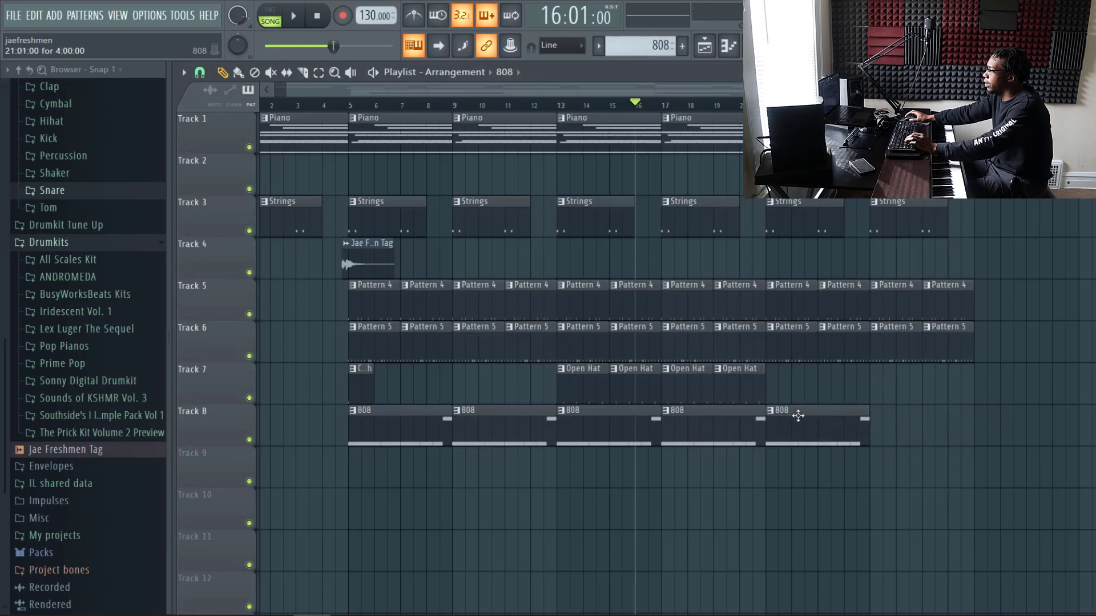
click(770, 415)
click(810, 501)
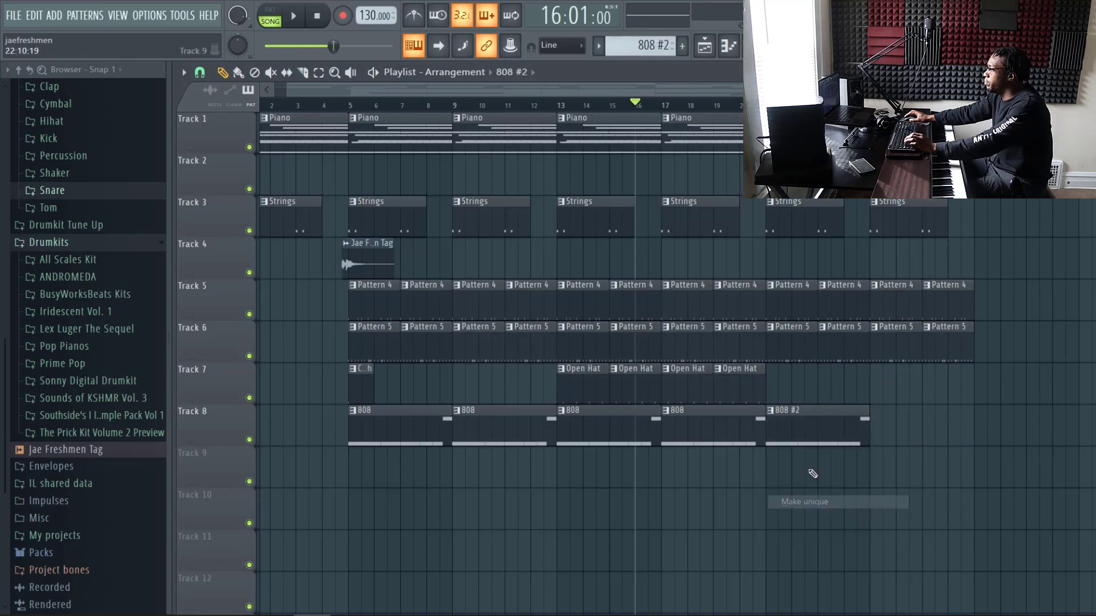
- Open the unique 808 clip at bar 21 in the piano roll, select its C4 notes, and clear the selection
double_click(822, 433)
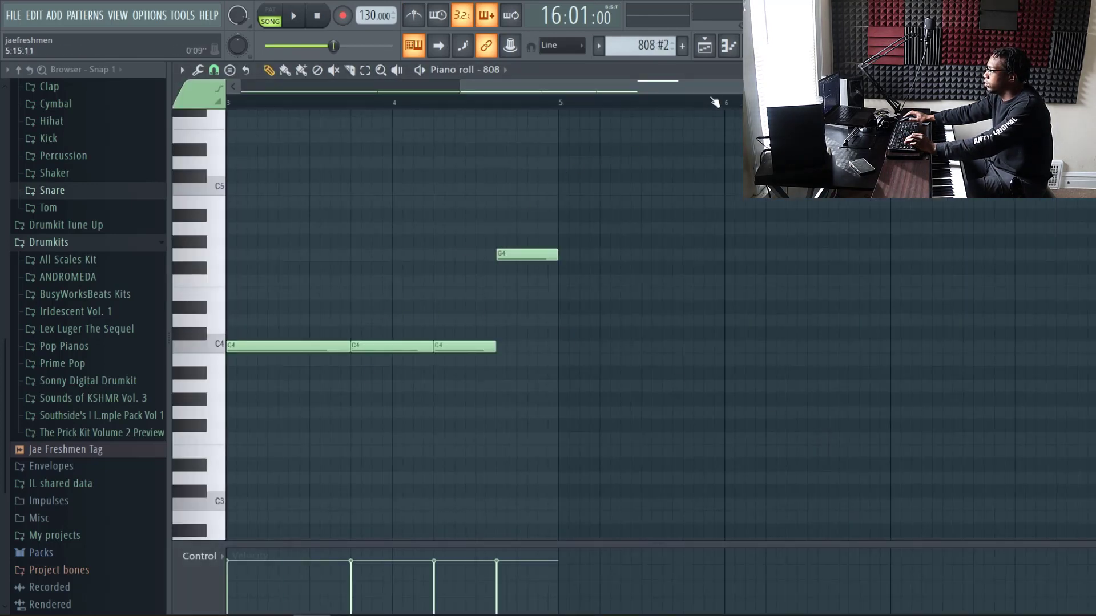
drag(712, 92, 494, 185)
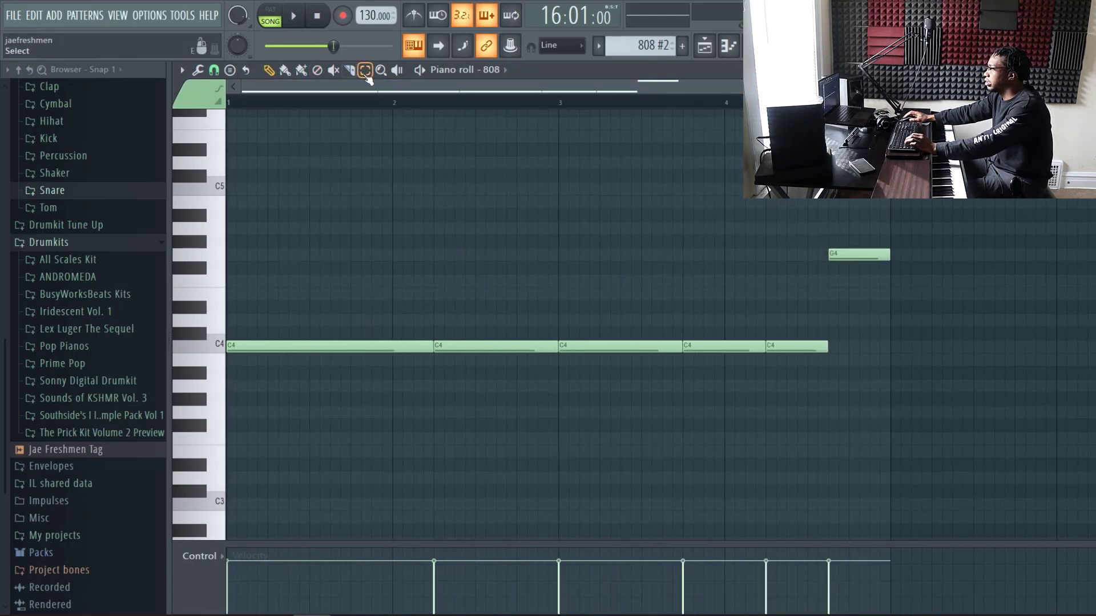
drag(978, 417, 223, 306)
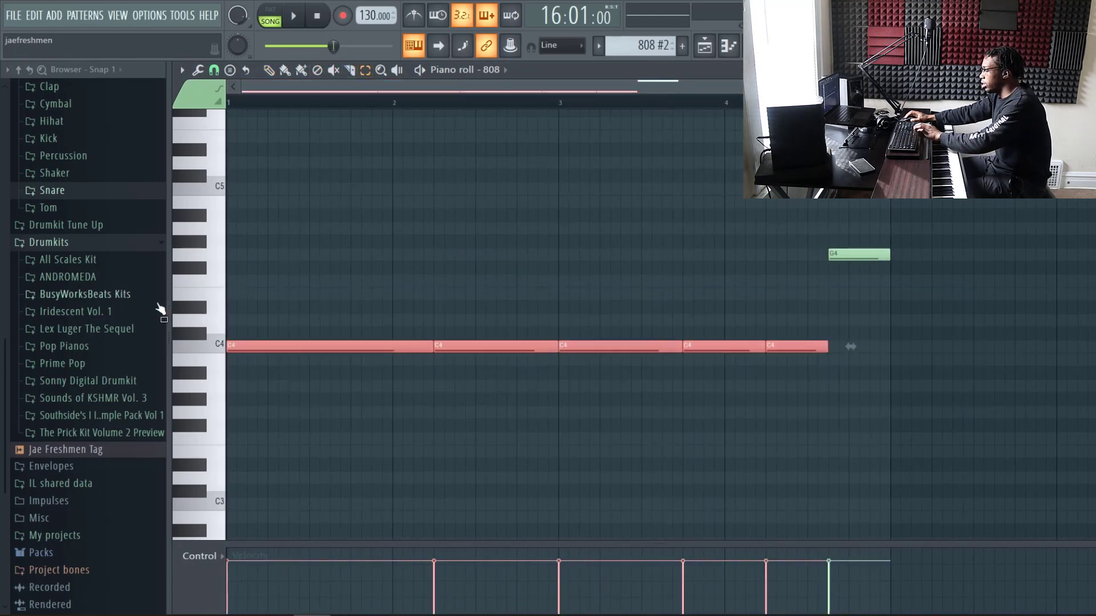
click(912, 305)
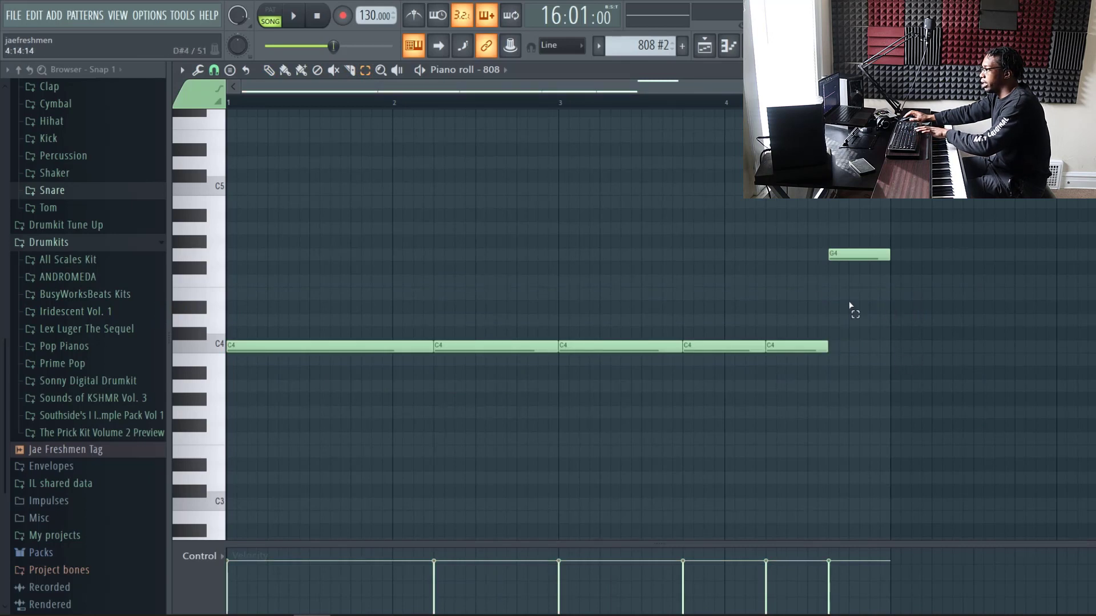
- Flip the notes of the 808 #2 clip vertically, with horizontal flipping turned off
click(198, 69)
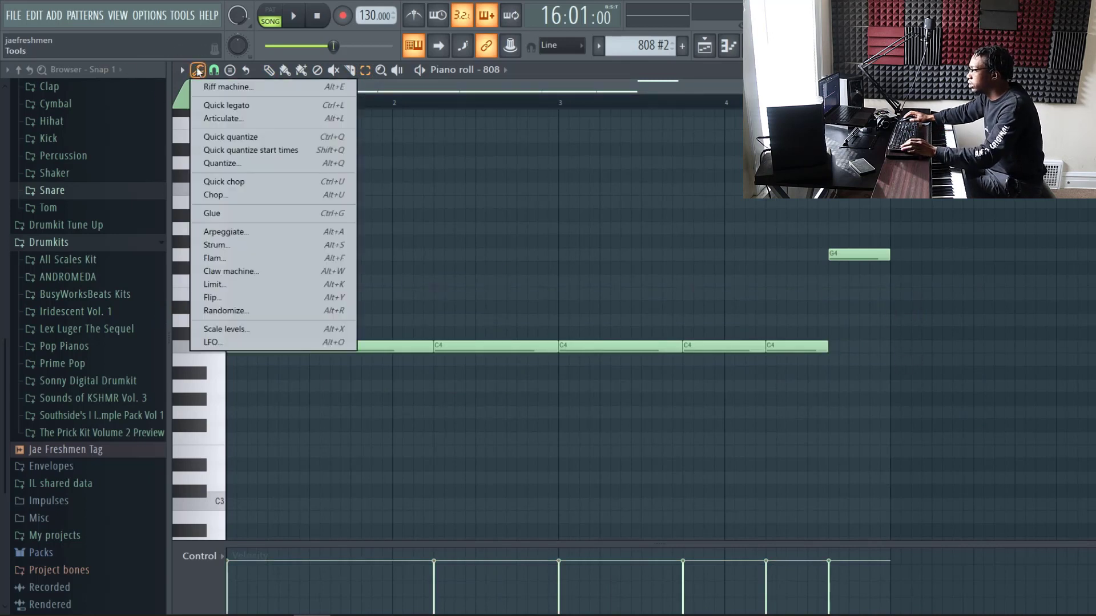
click(508, 88)
key(alt+y)
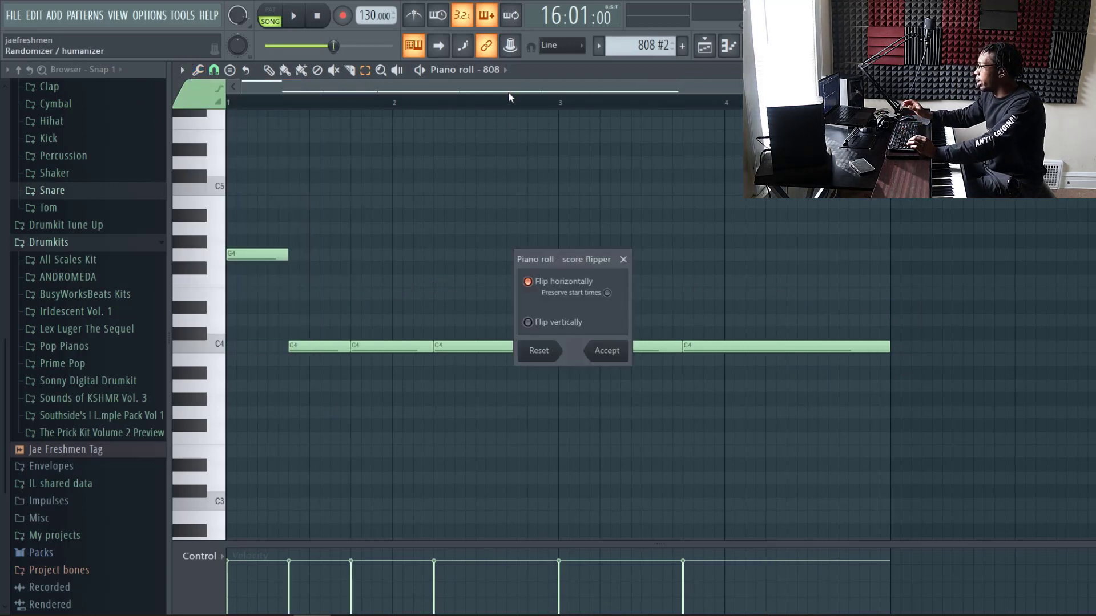
click(528, 282)
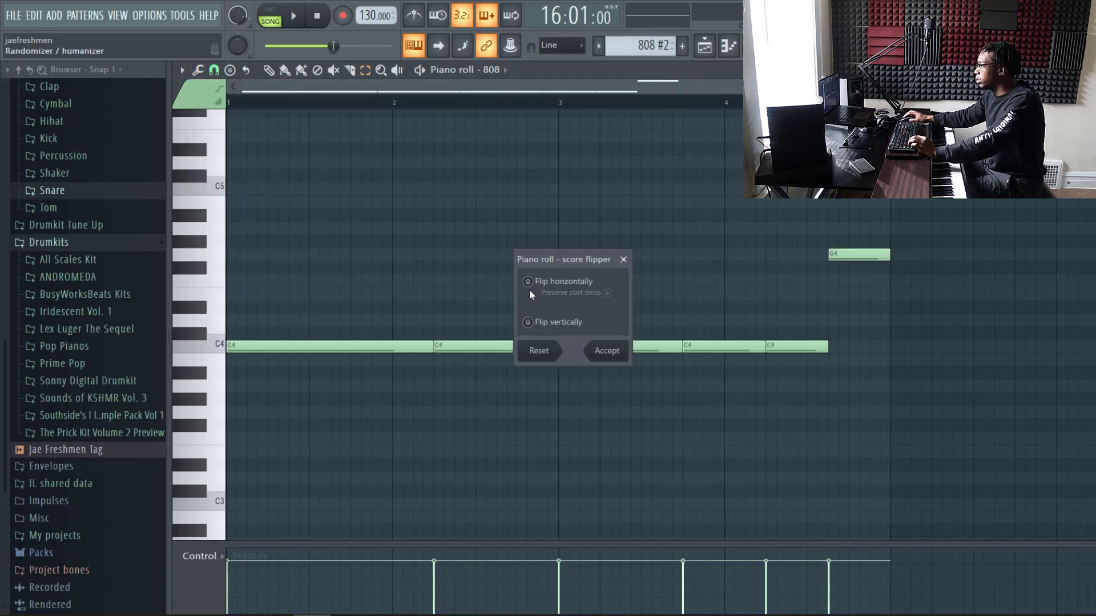
click(528, 323)
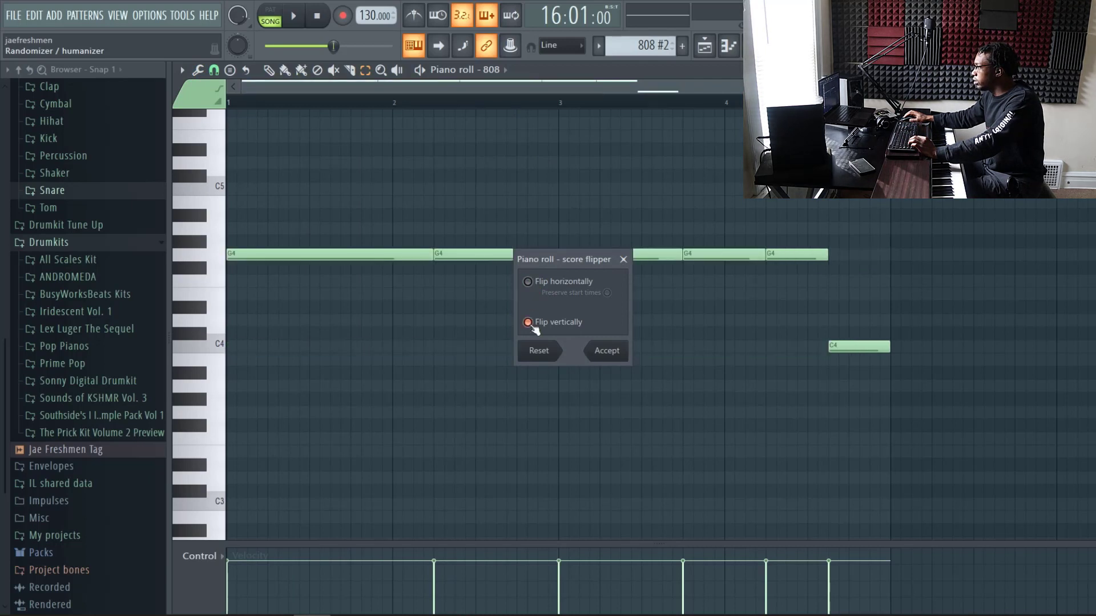
click(605, 357)
- Play the arrangement from bar 16 in the playlist to listen to the flipped 808 #2 bassline
key(space)
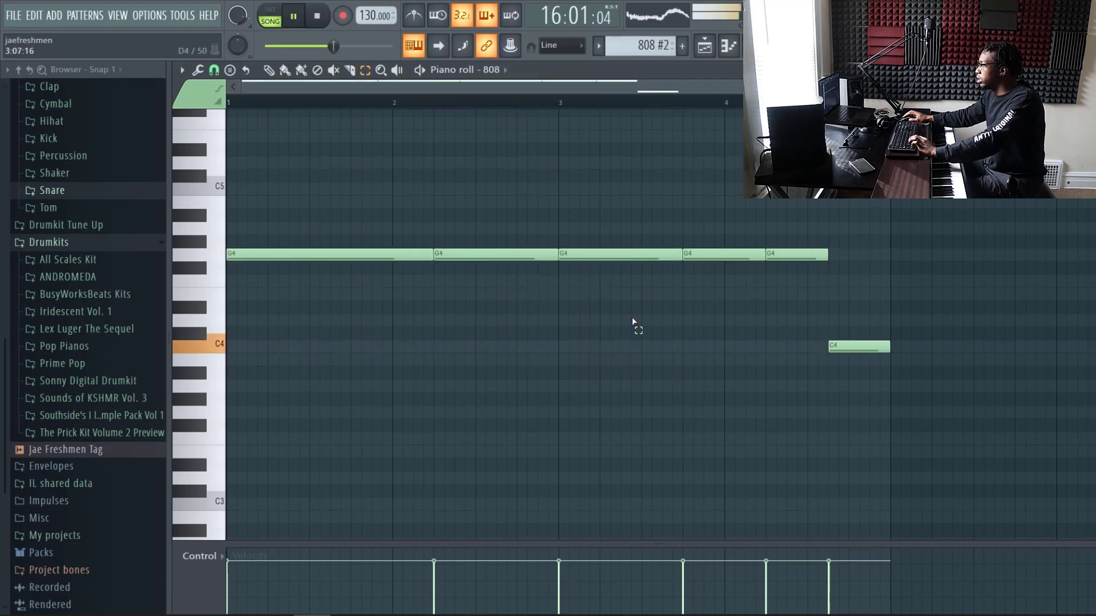
key(Escape)
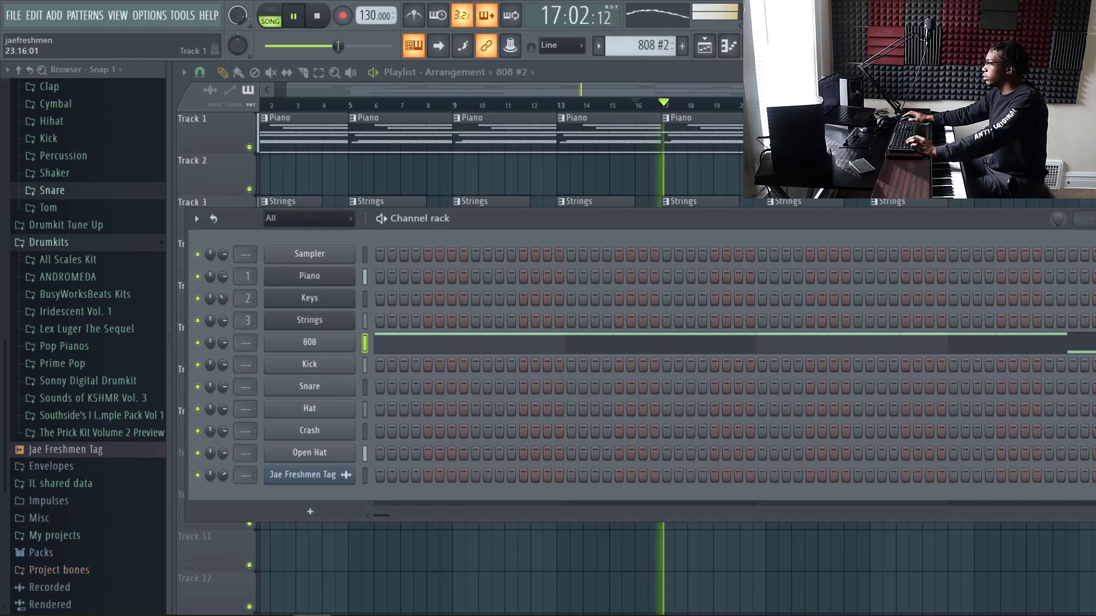
key(F6)
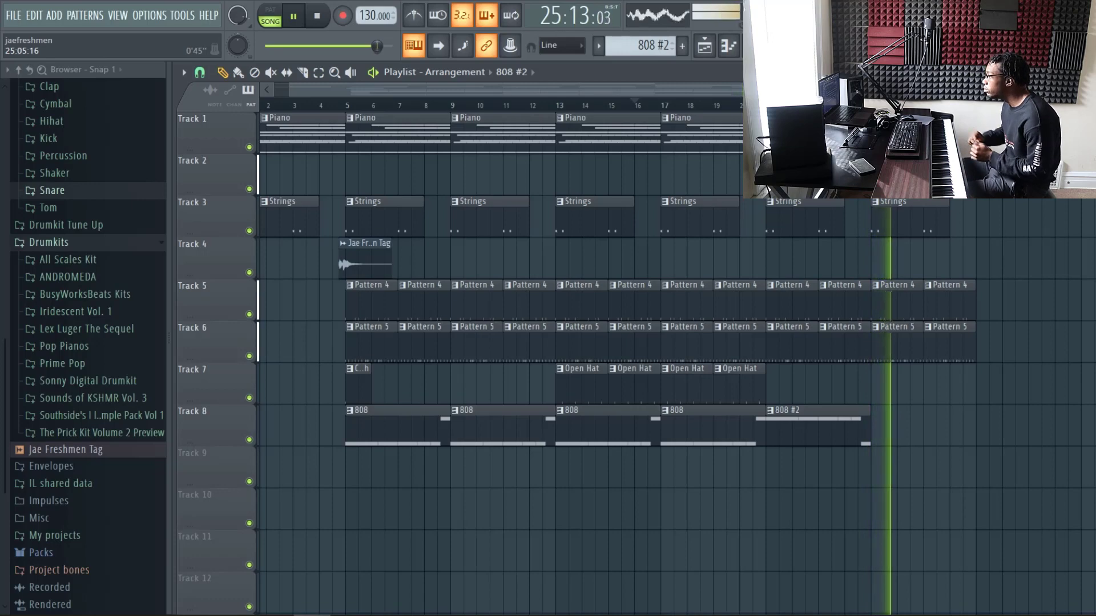
key(space)
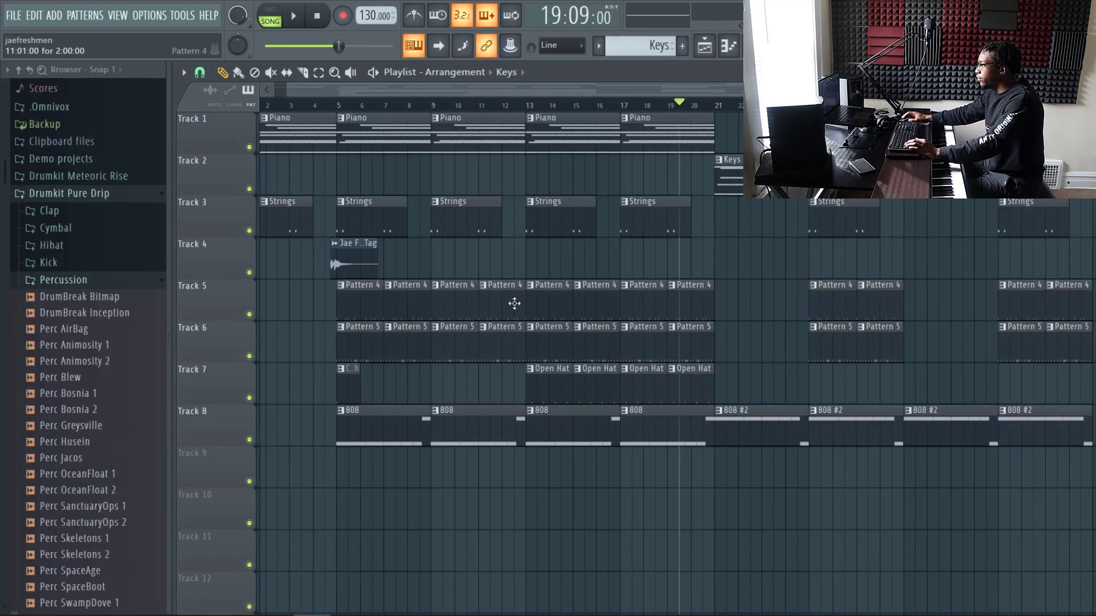
- Open Pattern 4's Snare channel in the piano roll and listen to the existing snare pattern
right_click(501, 287)
click(501, 284)
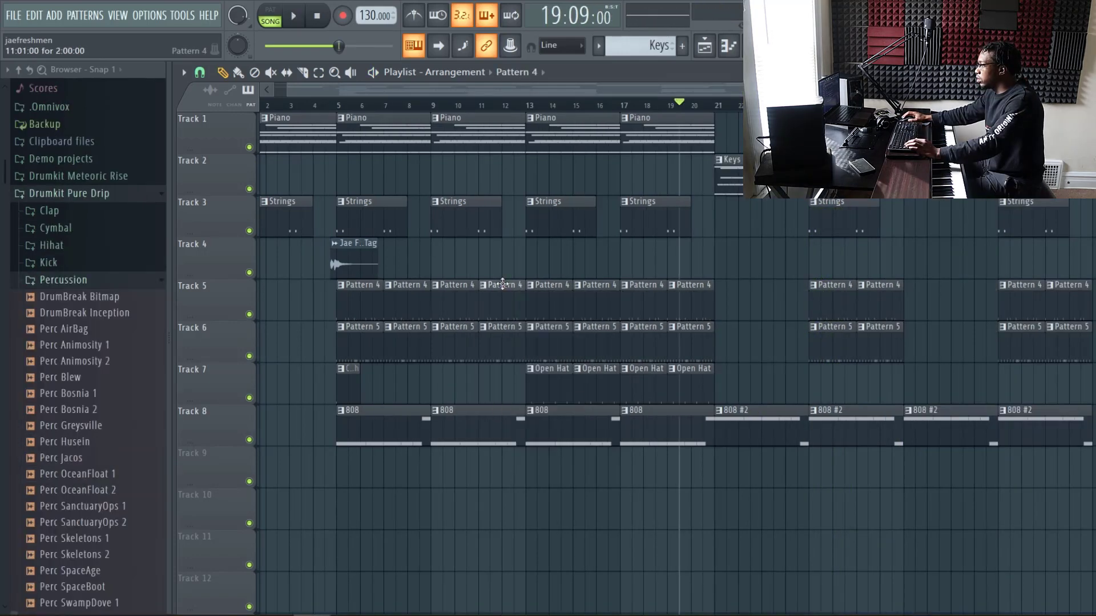
double_click(504, 304)
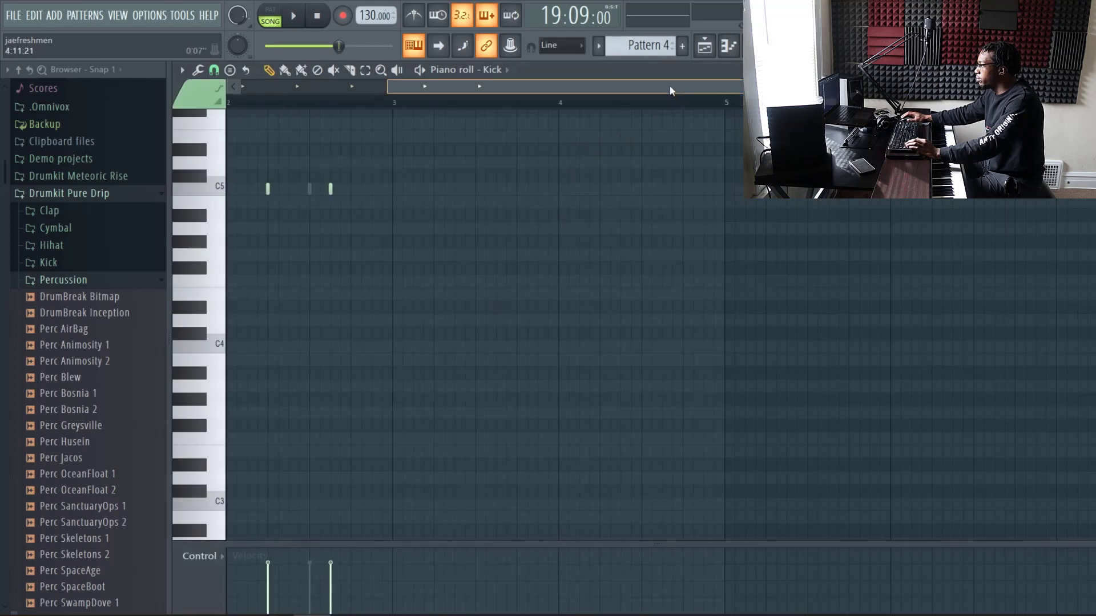
key(F6)
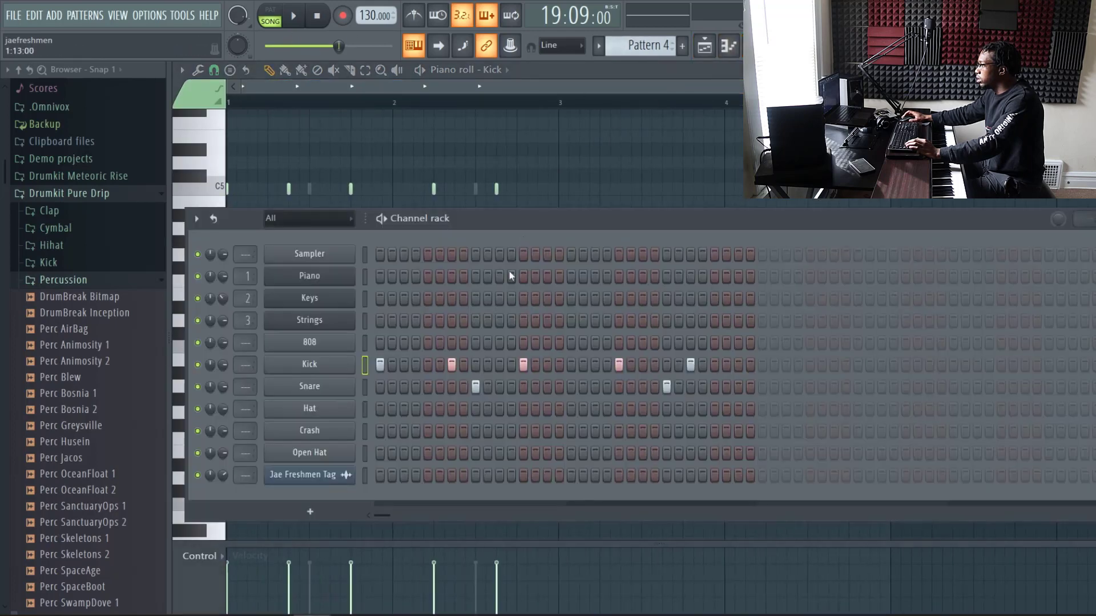
right_click(335, 389)
click(377, 384)
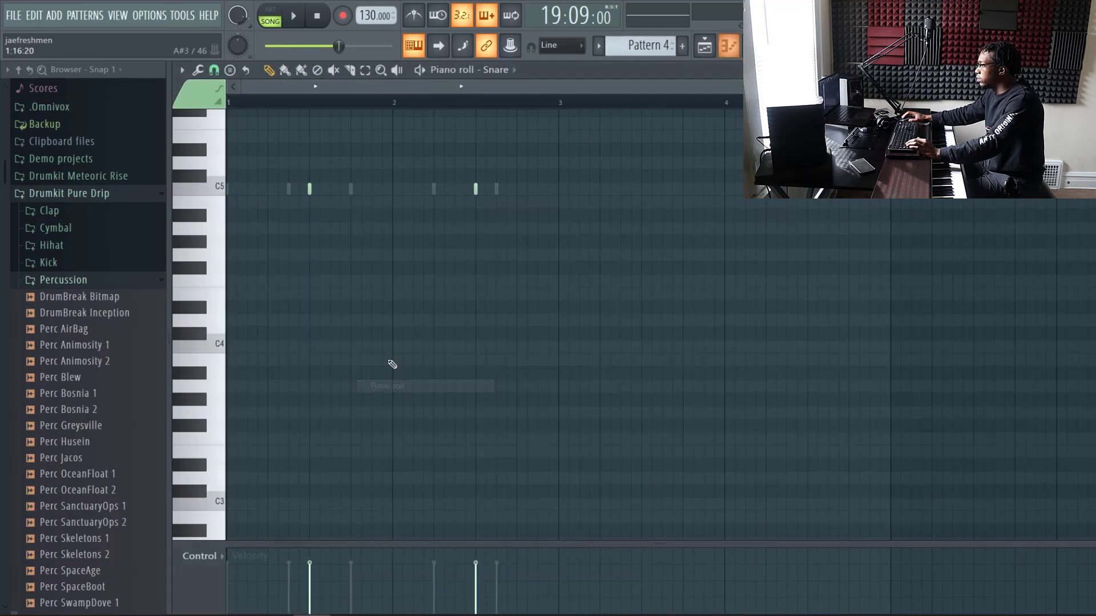
key(space)
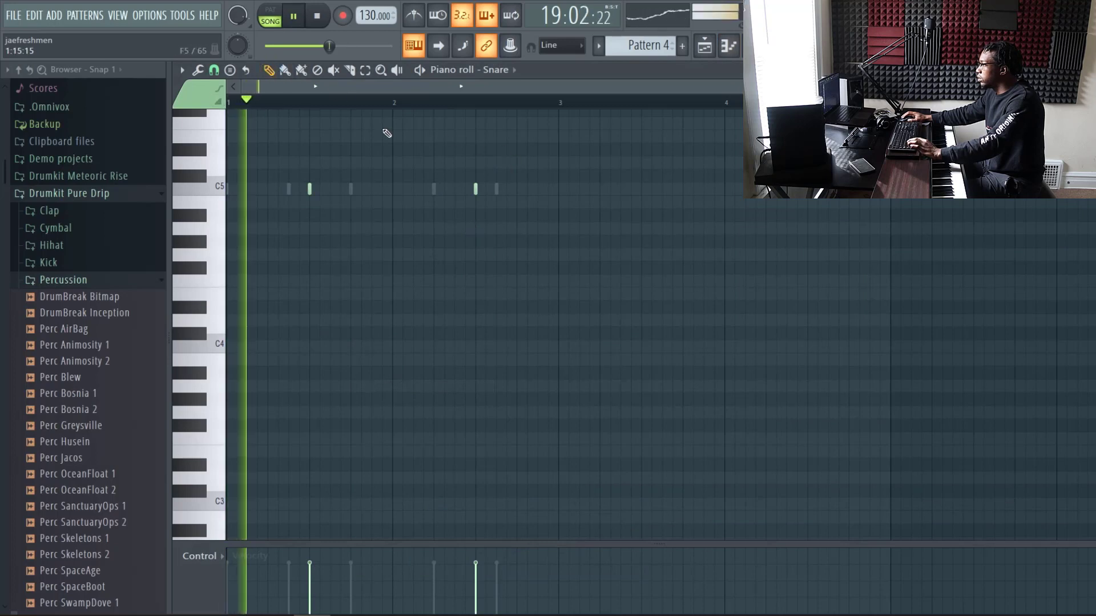
scroll(520, 228, up, 2)
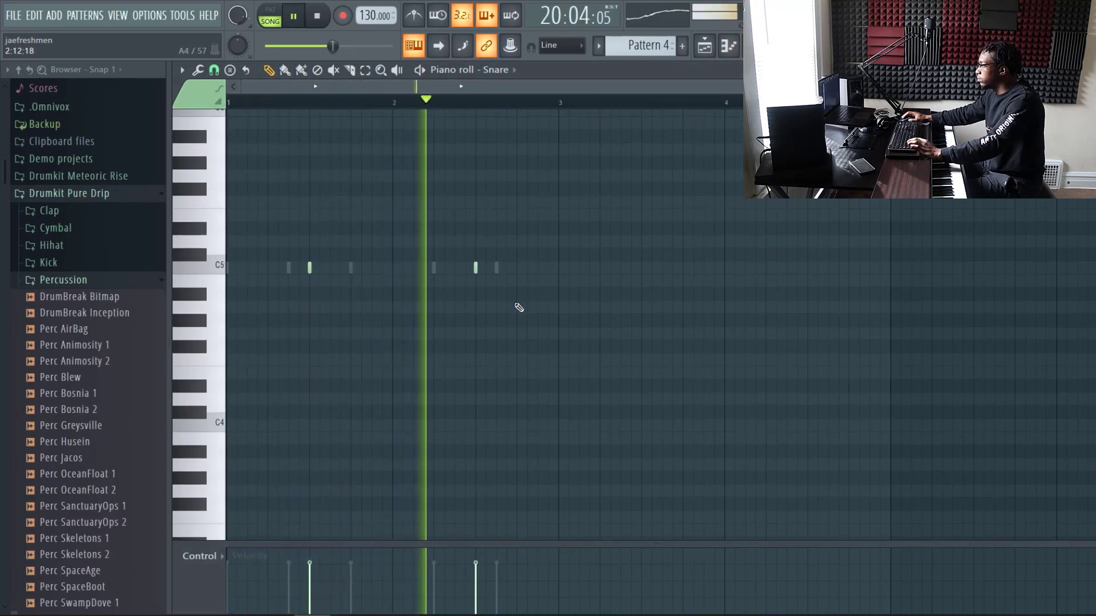
key(space)
- Add three one-step C5 snare notes across the last beat of bar 2, with snapping set to 1/3 beat
click(519, 267)
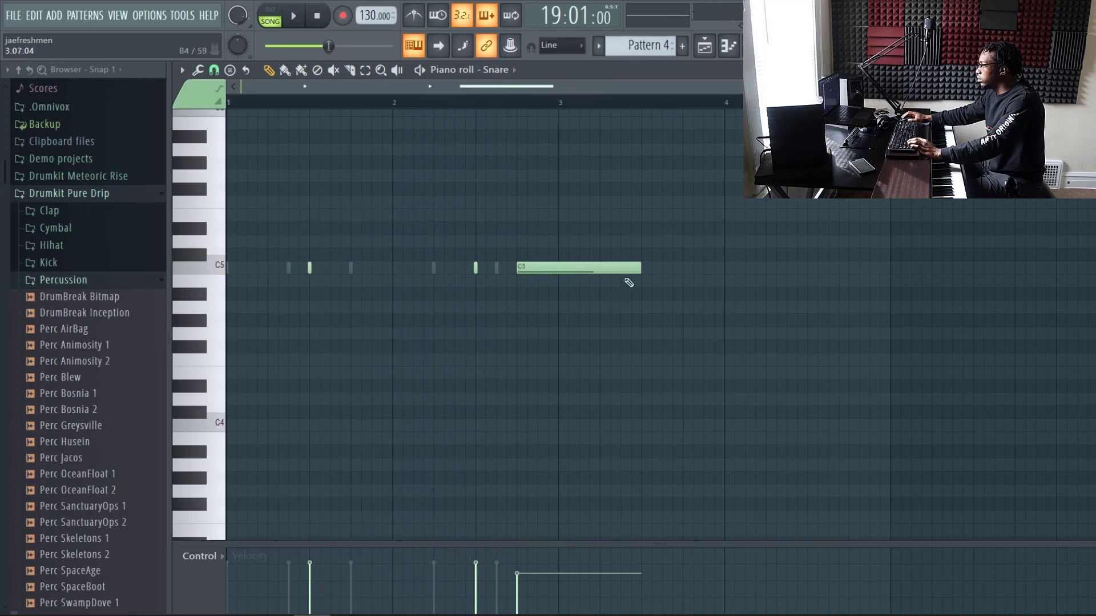
drag(604, 265, 527, 266)
scroll(519, 103, up, 4)
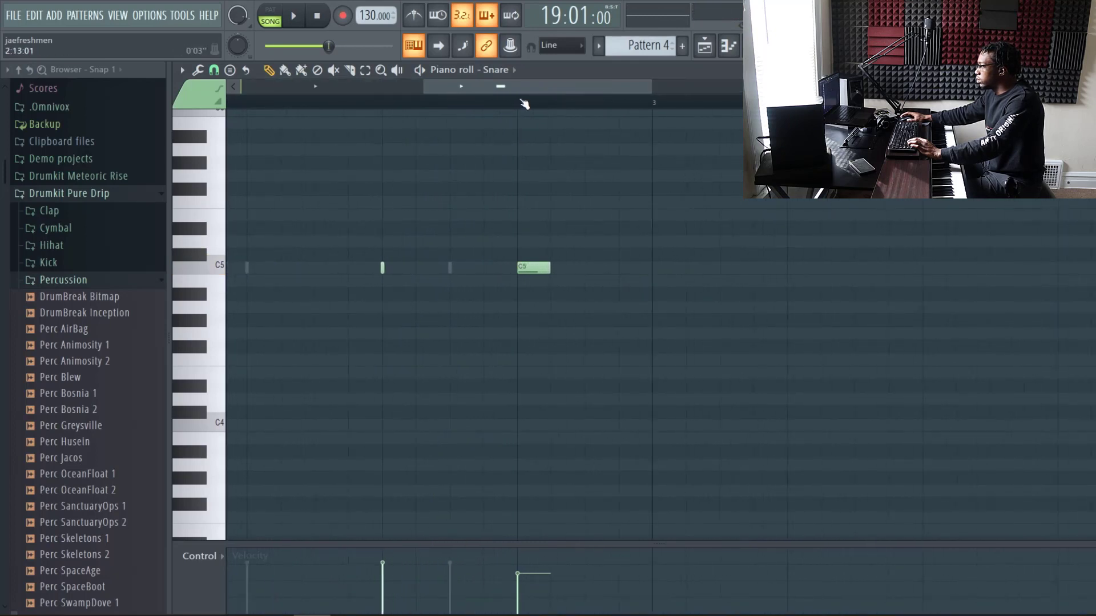
click(214, 70)
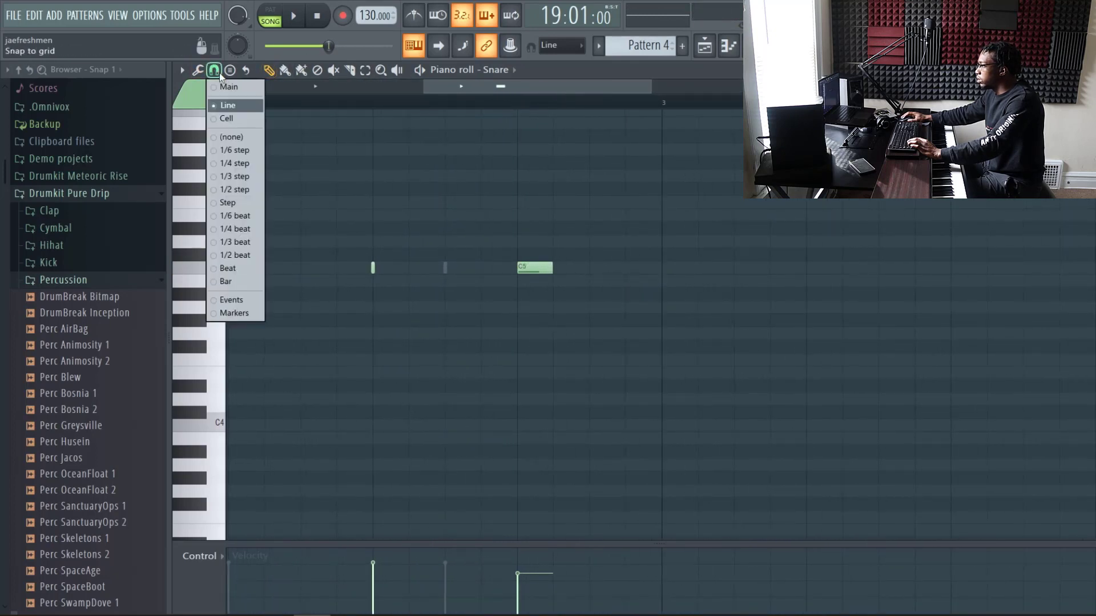
click(244, 245)
click(566, 271)
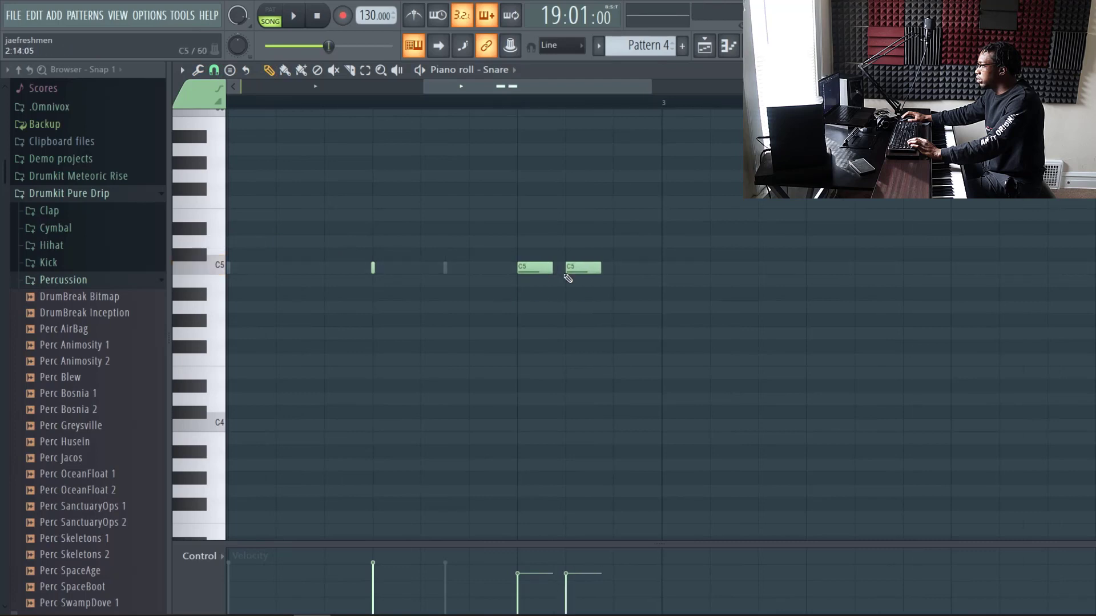
click(619, 267)
- Shape the three new snare notes' velocities into a descending ramp while listening to the pattern
key(space)
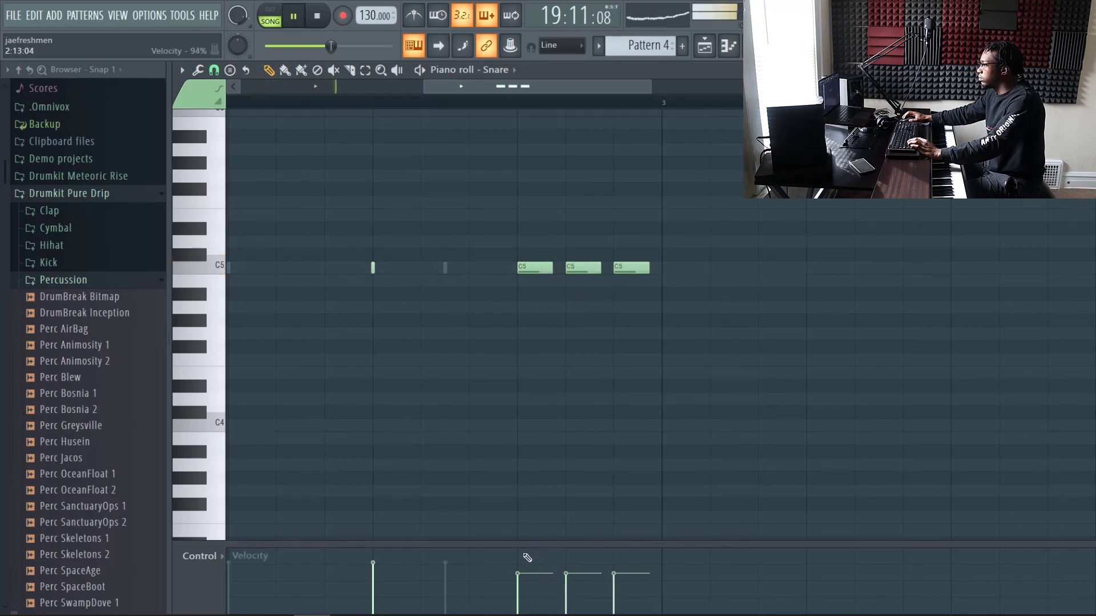
drag(517, 563, 624, 582)
key(space)
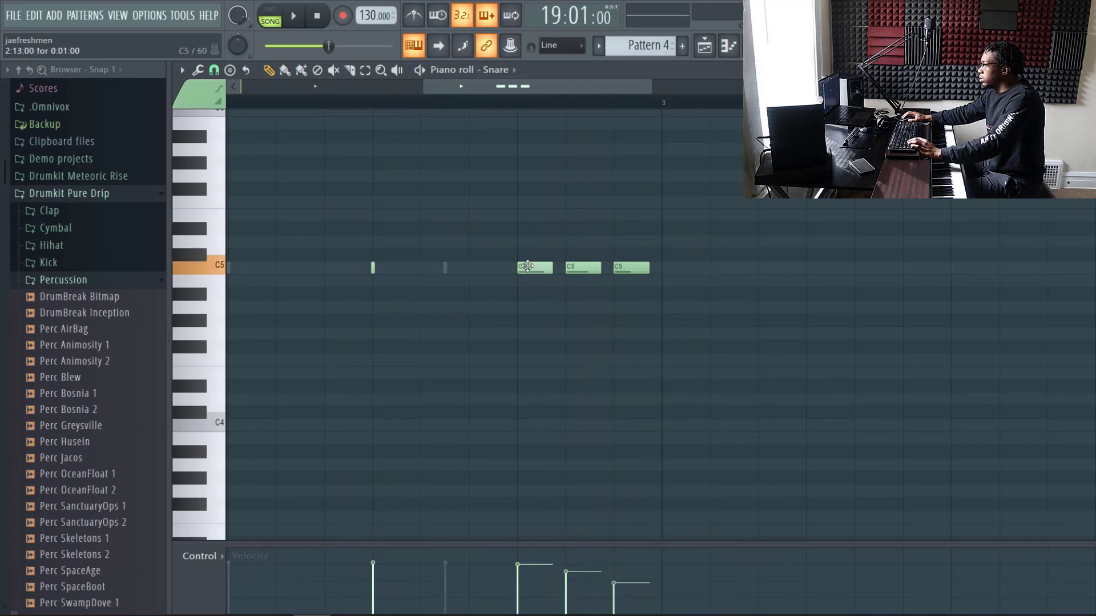
- Move the first roll note to 1/3 beat after bar 2's second snare hit, and add a C5 and an A4 note after it
drag(527, 266, 424, 261)
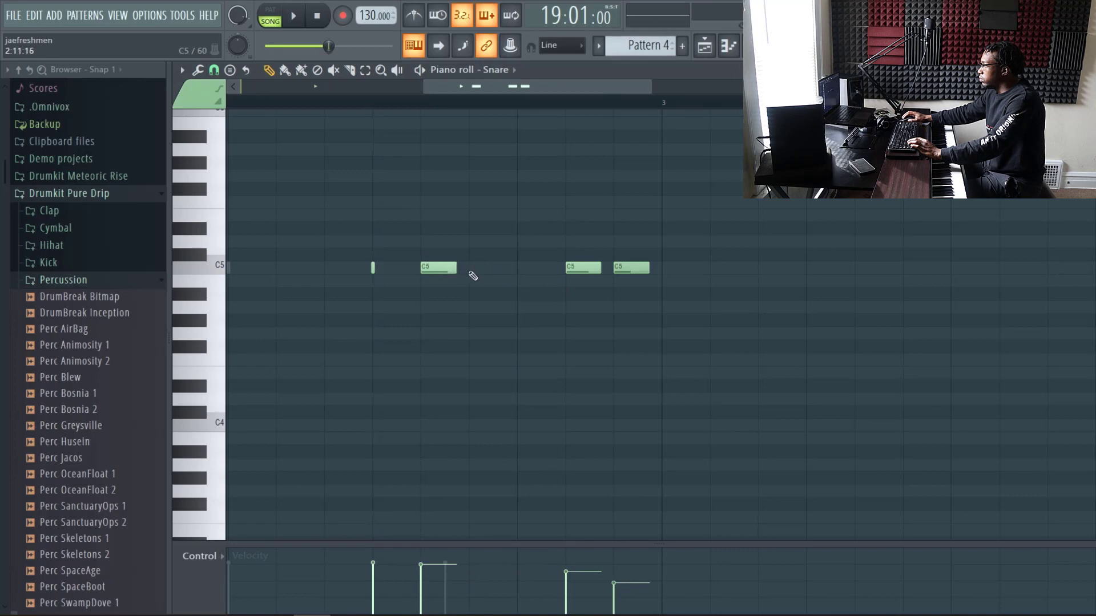
click(473, 267)
click(522, 307)
key(space)
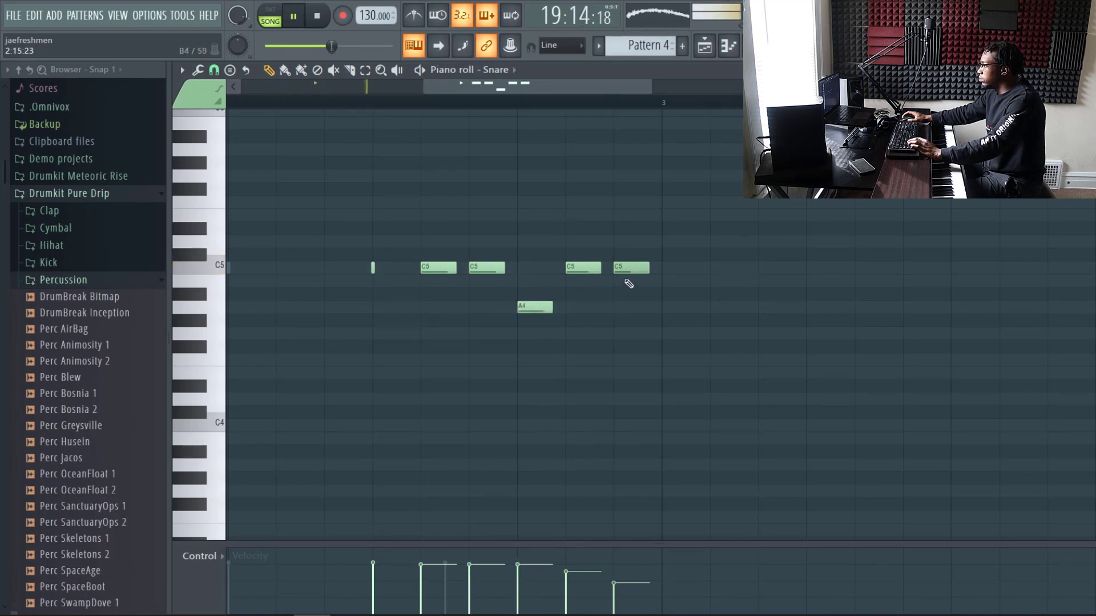
- Replace the two C5 snare notes after the A4 with two F4 notes at the same 1/3-beat positions
right_click(591, 268)
drag(617, 272, 578, 335)
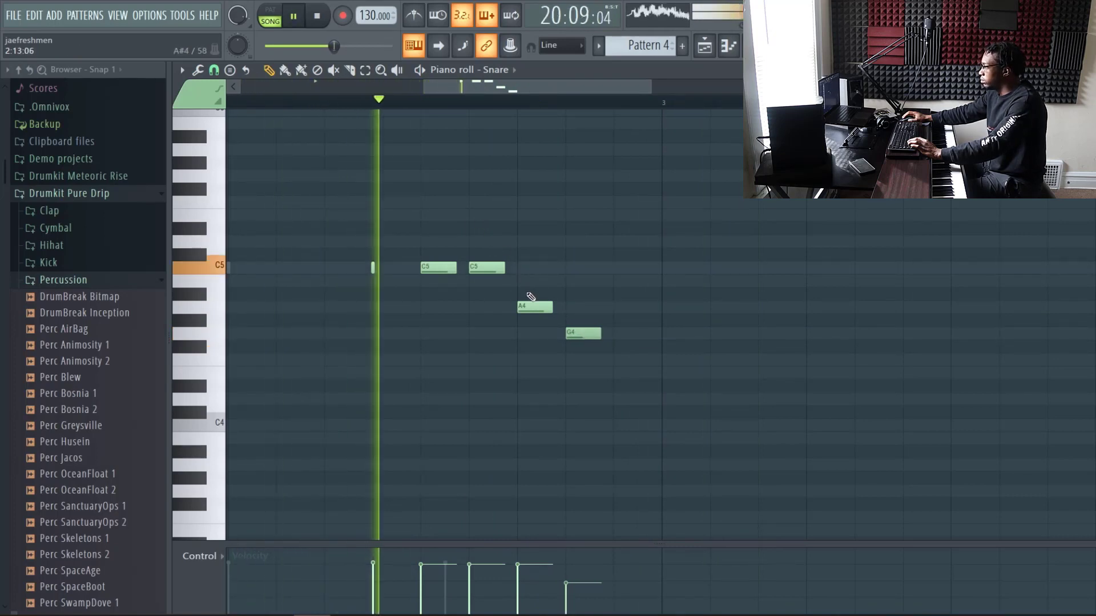
key(space)
click(616, 360)
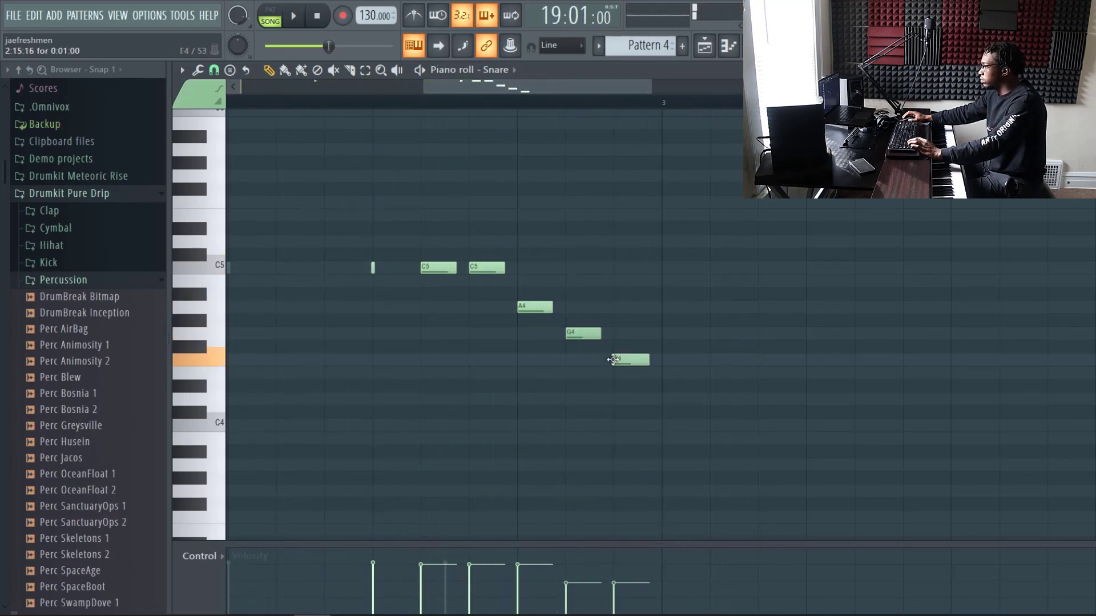
key(space)
drag(590, 333, 591, 359)
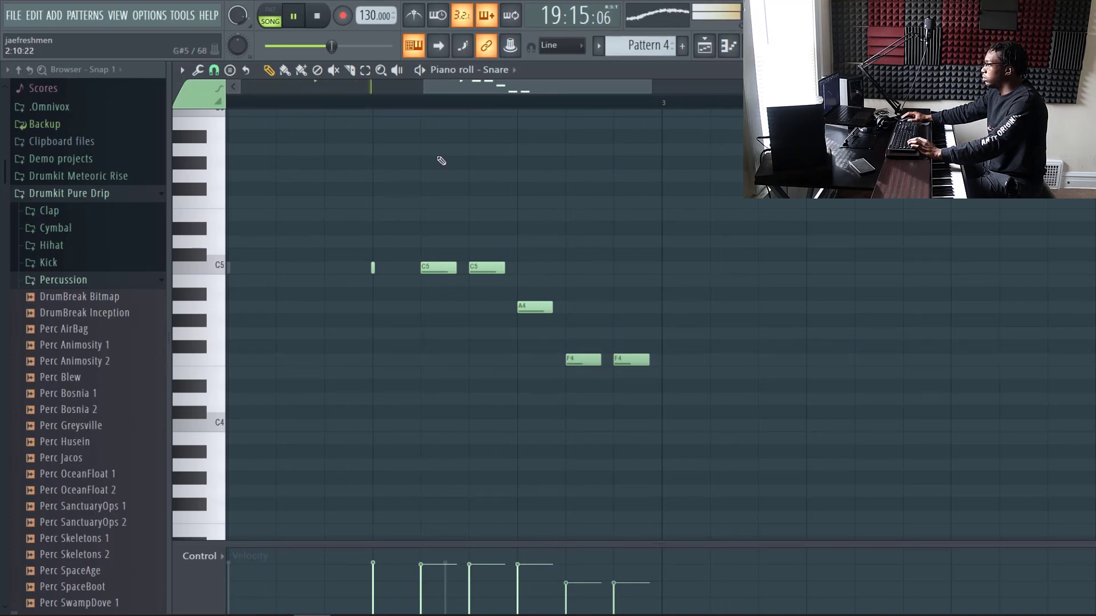
- Ramp the snare roll's velocities downward from the second C5 to the last F4, and play the result in the playlist
drag(447, 570, 641, 603)
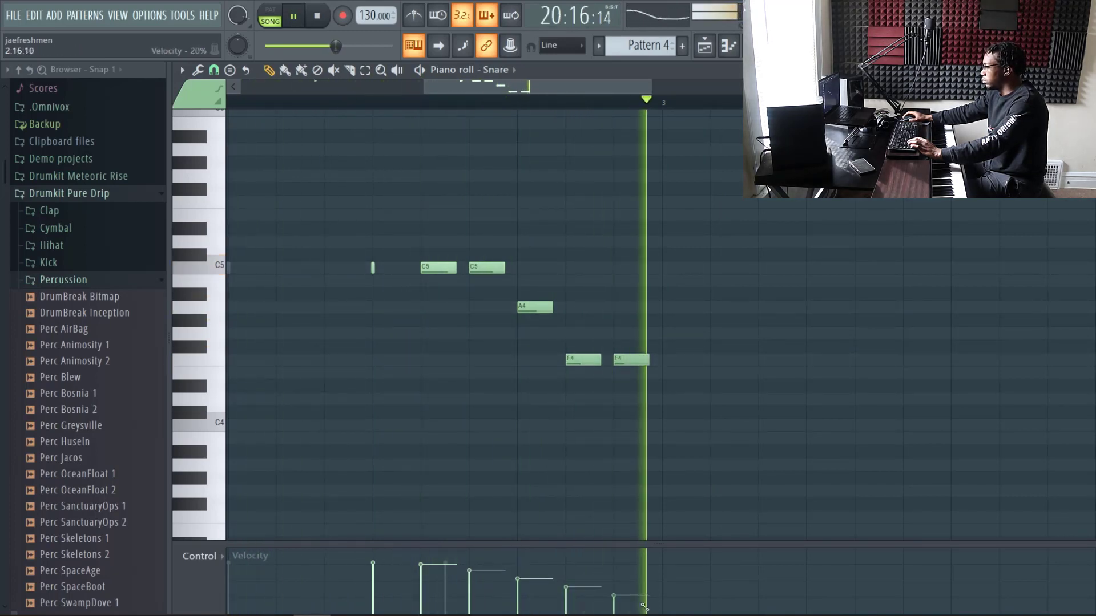
click(1085, 71)
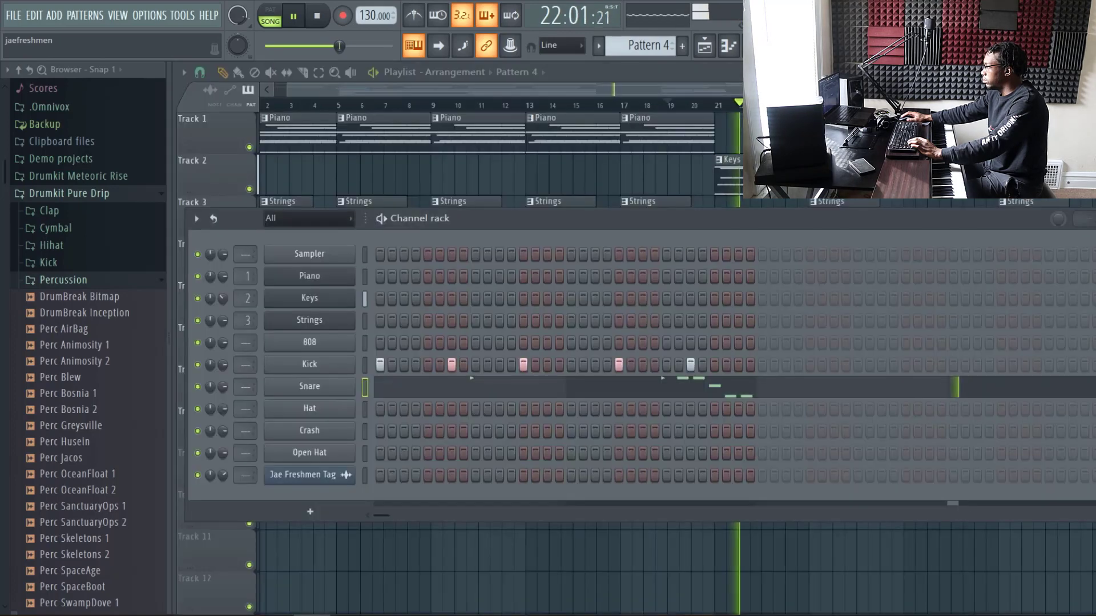
click(611, 89)
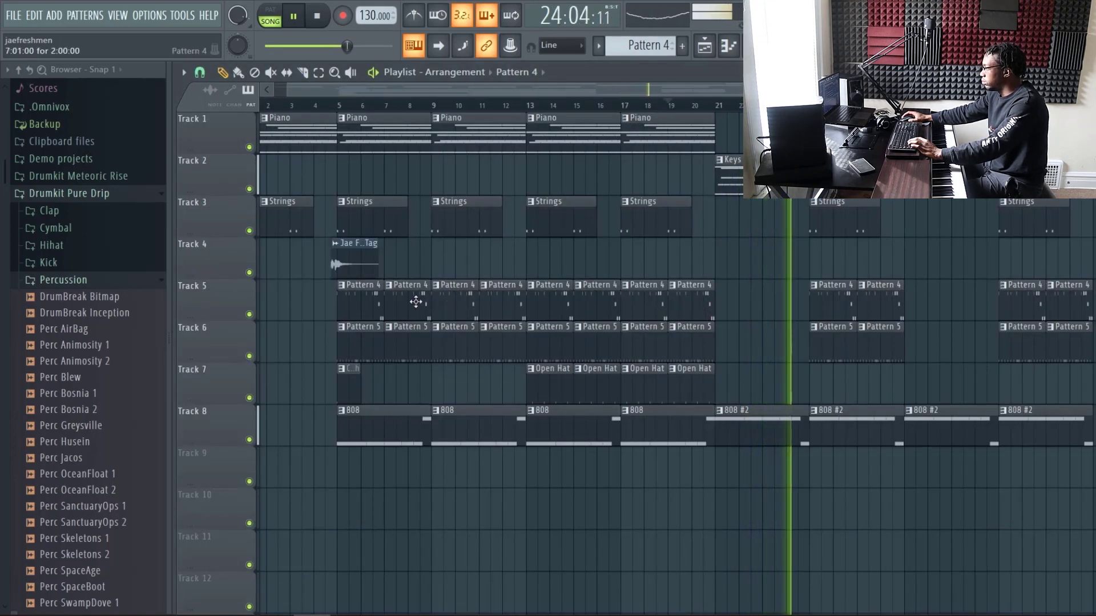
key(space)
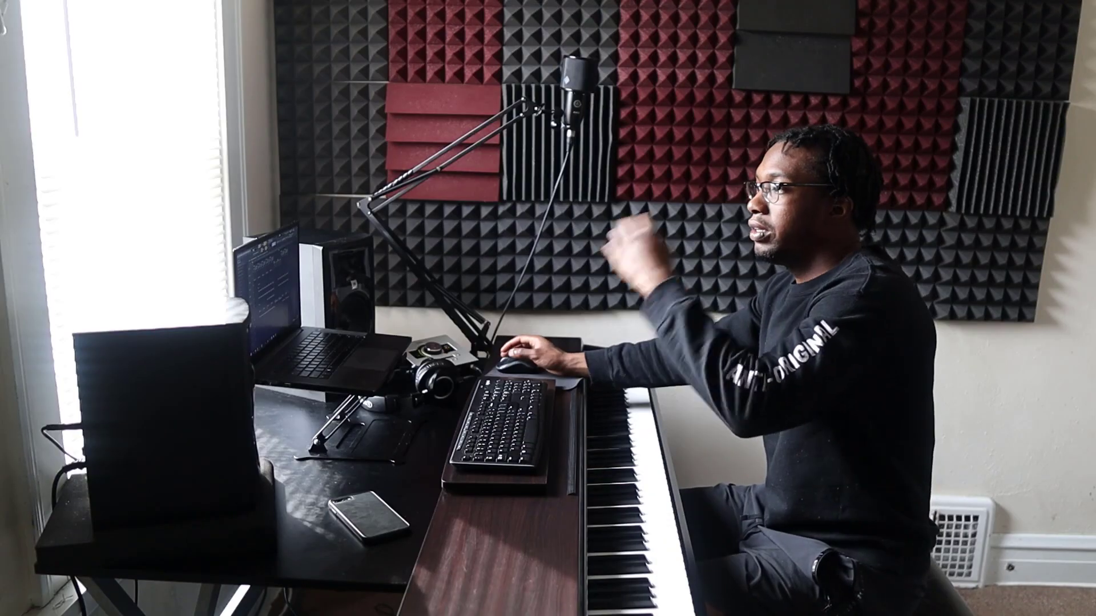